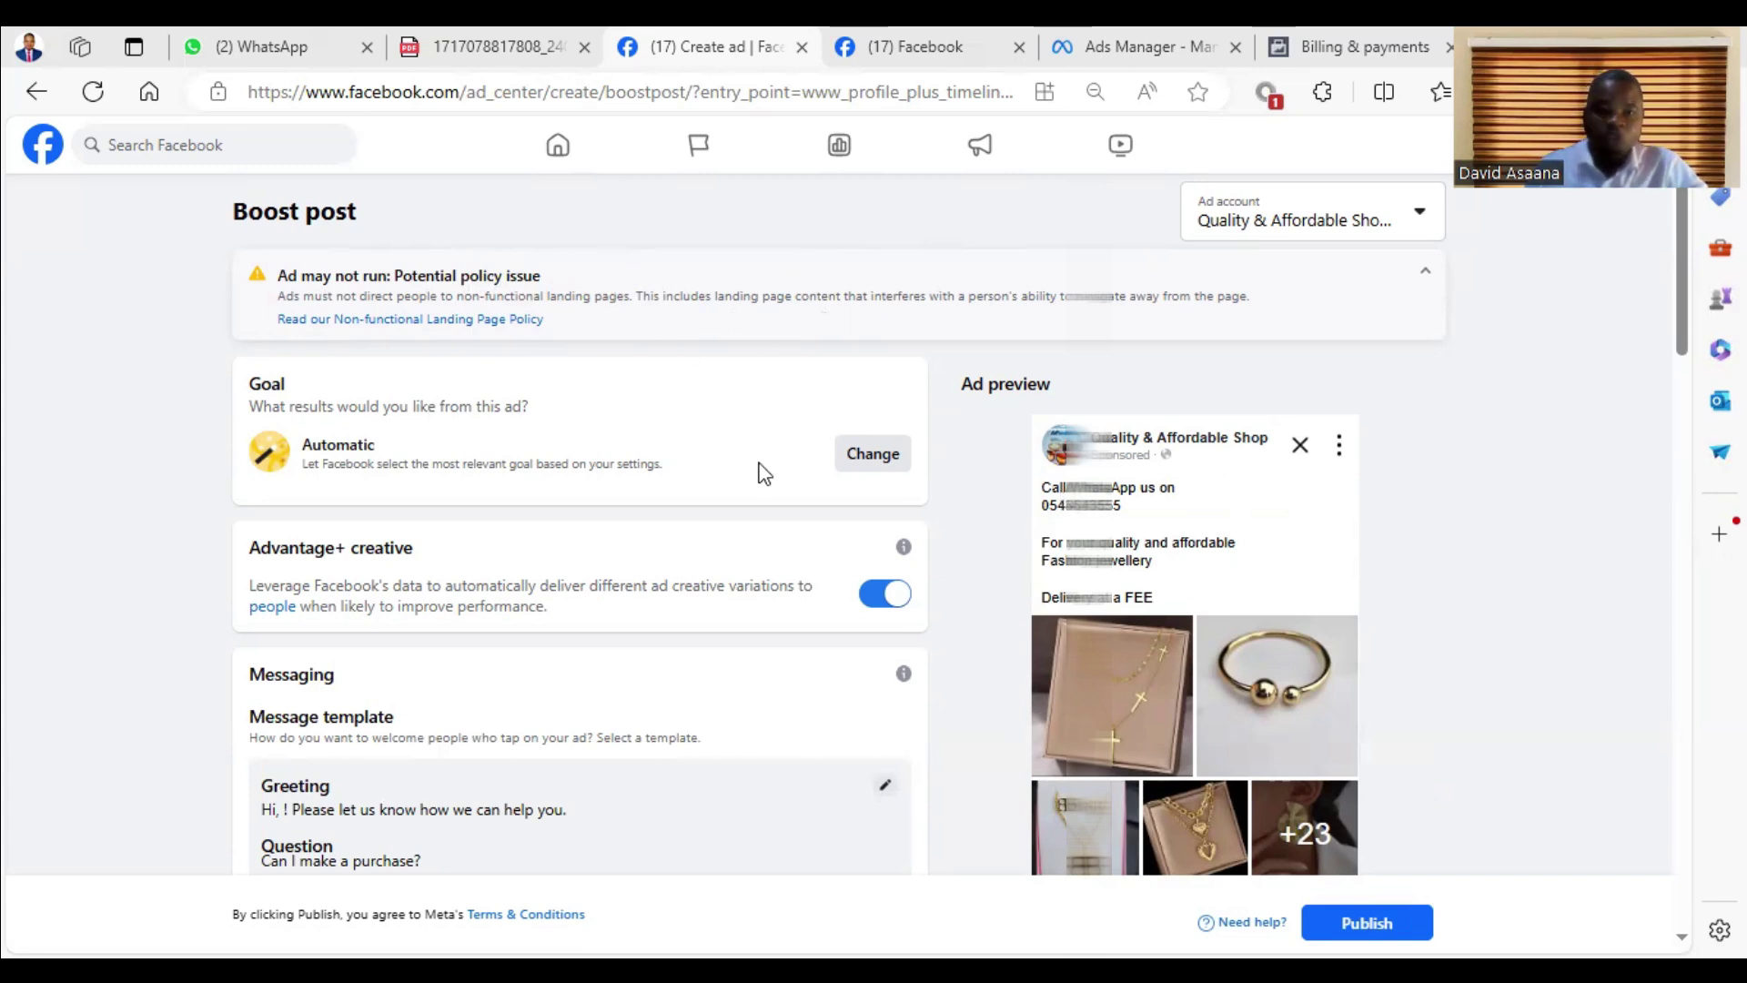
scroll(519, 465, "down", 3)
scroll(518, 464, "down", 2)
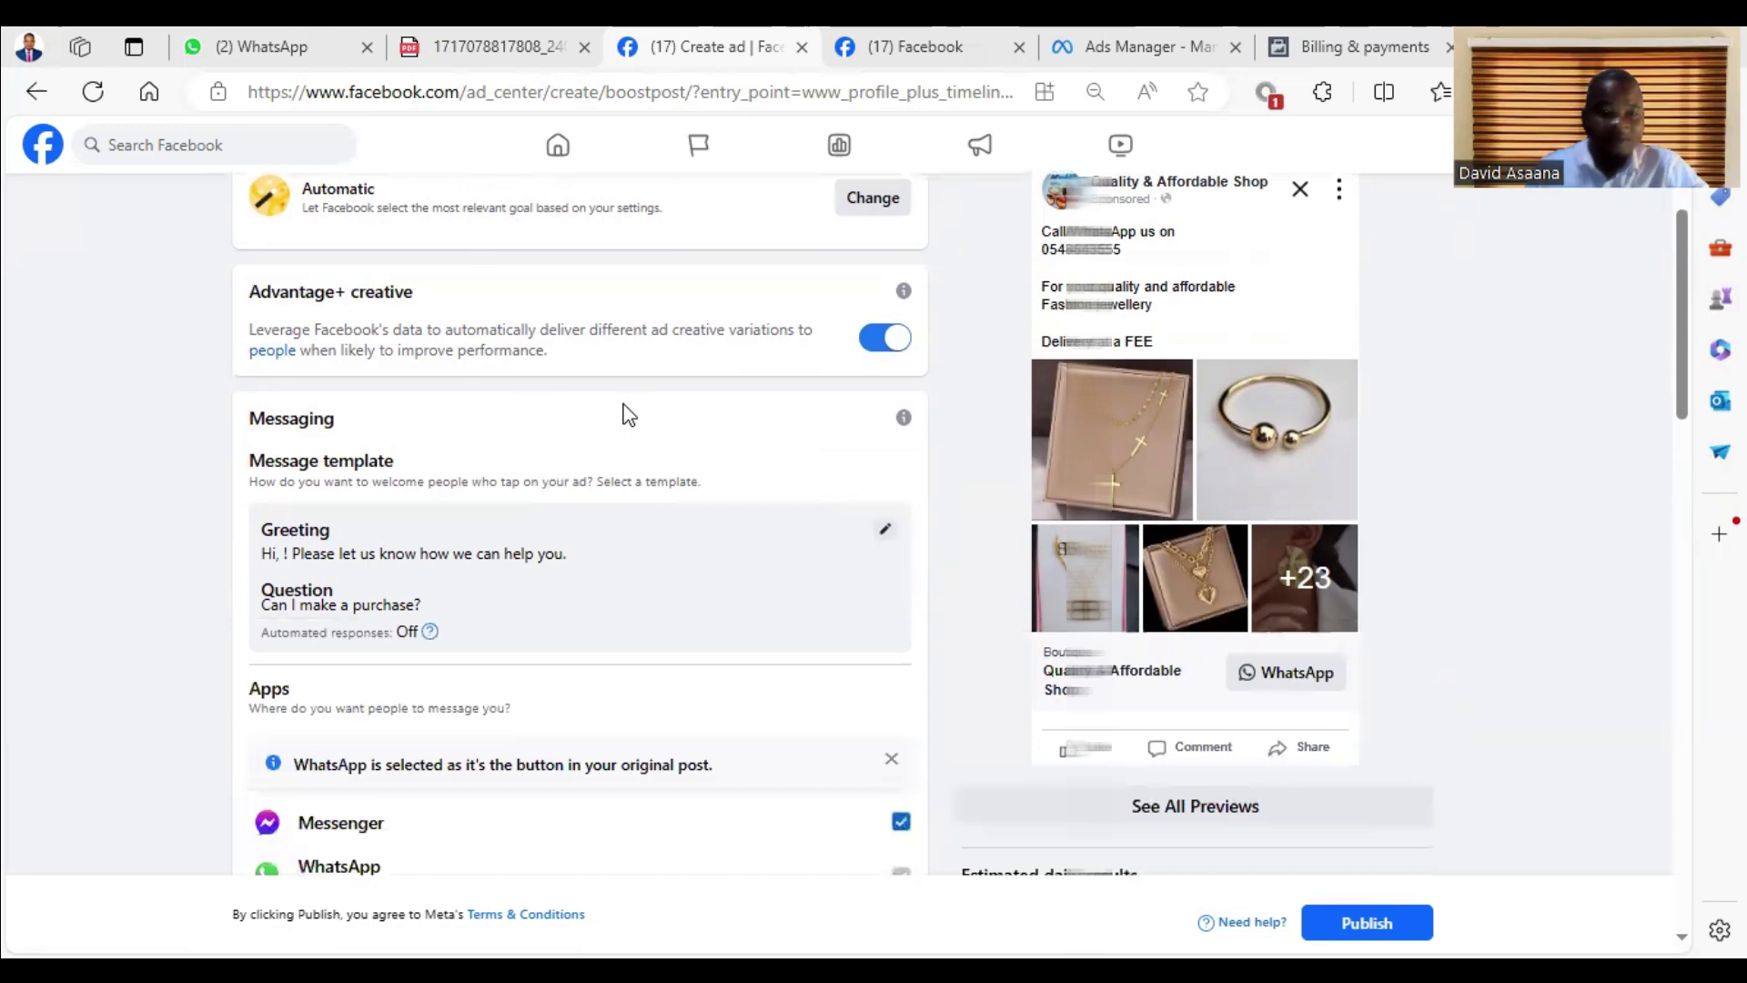
scroll(625, 413, "up", 5)
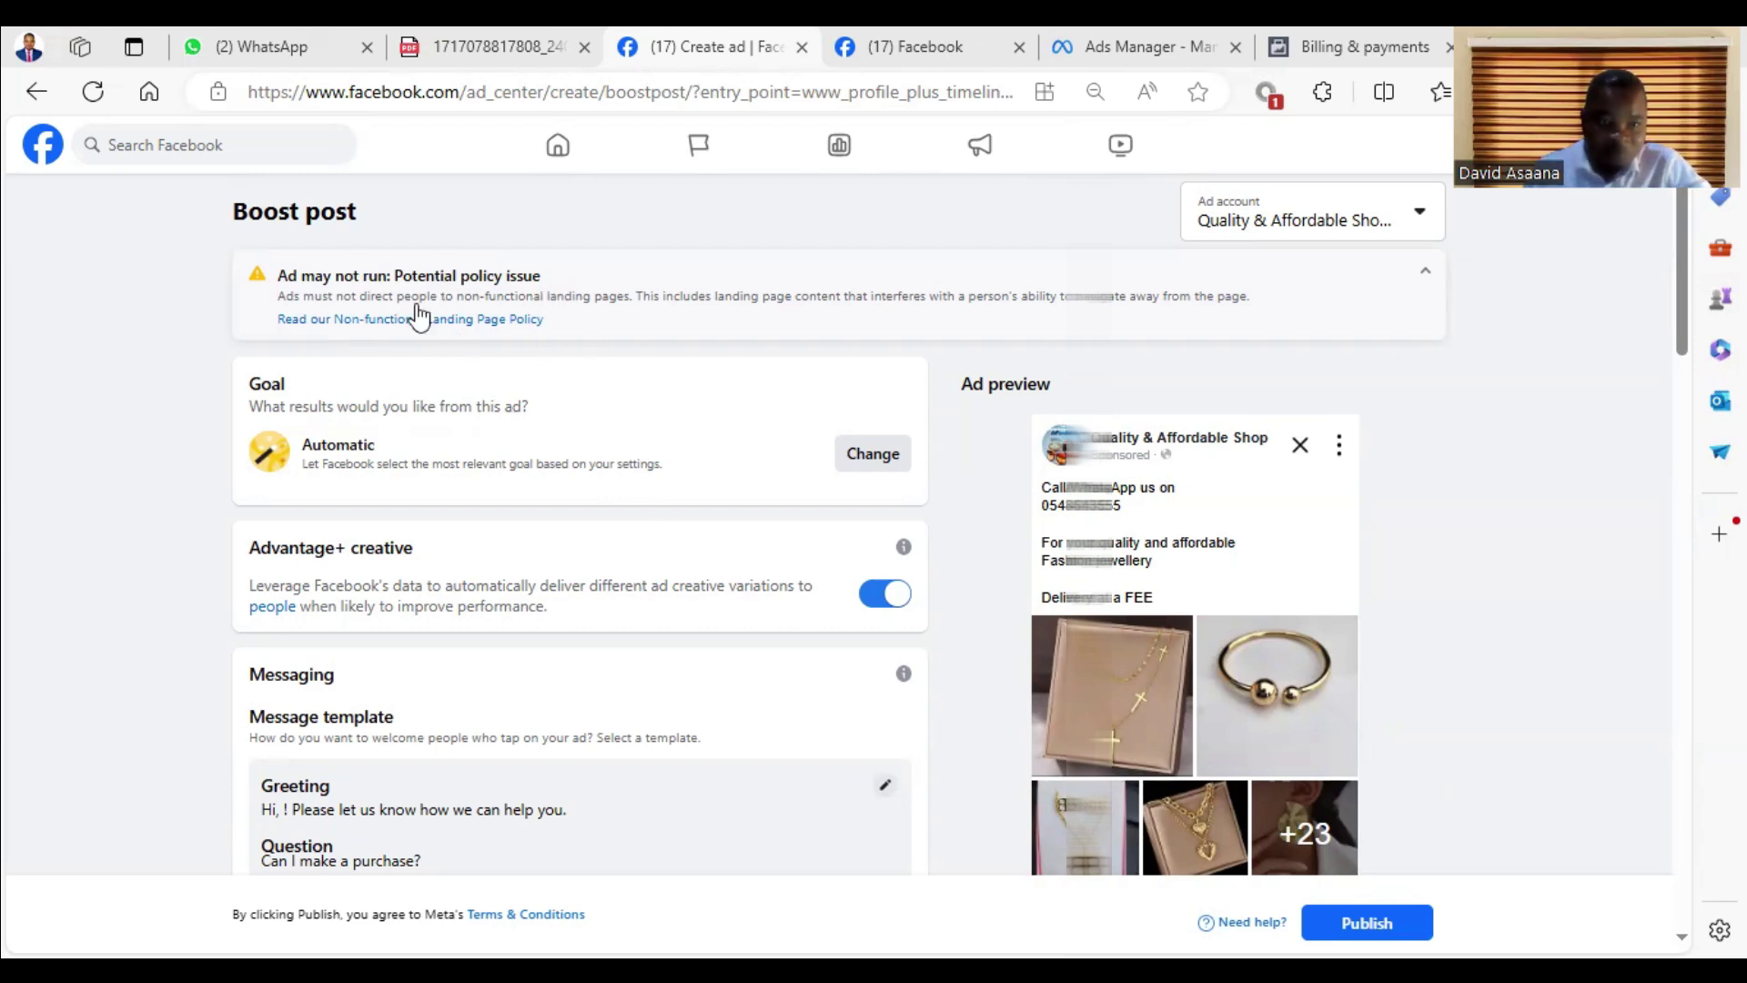
scroll(574, 410, "down", 4)
scroll(680, 440, "down", 6)
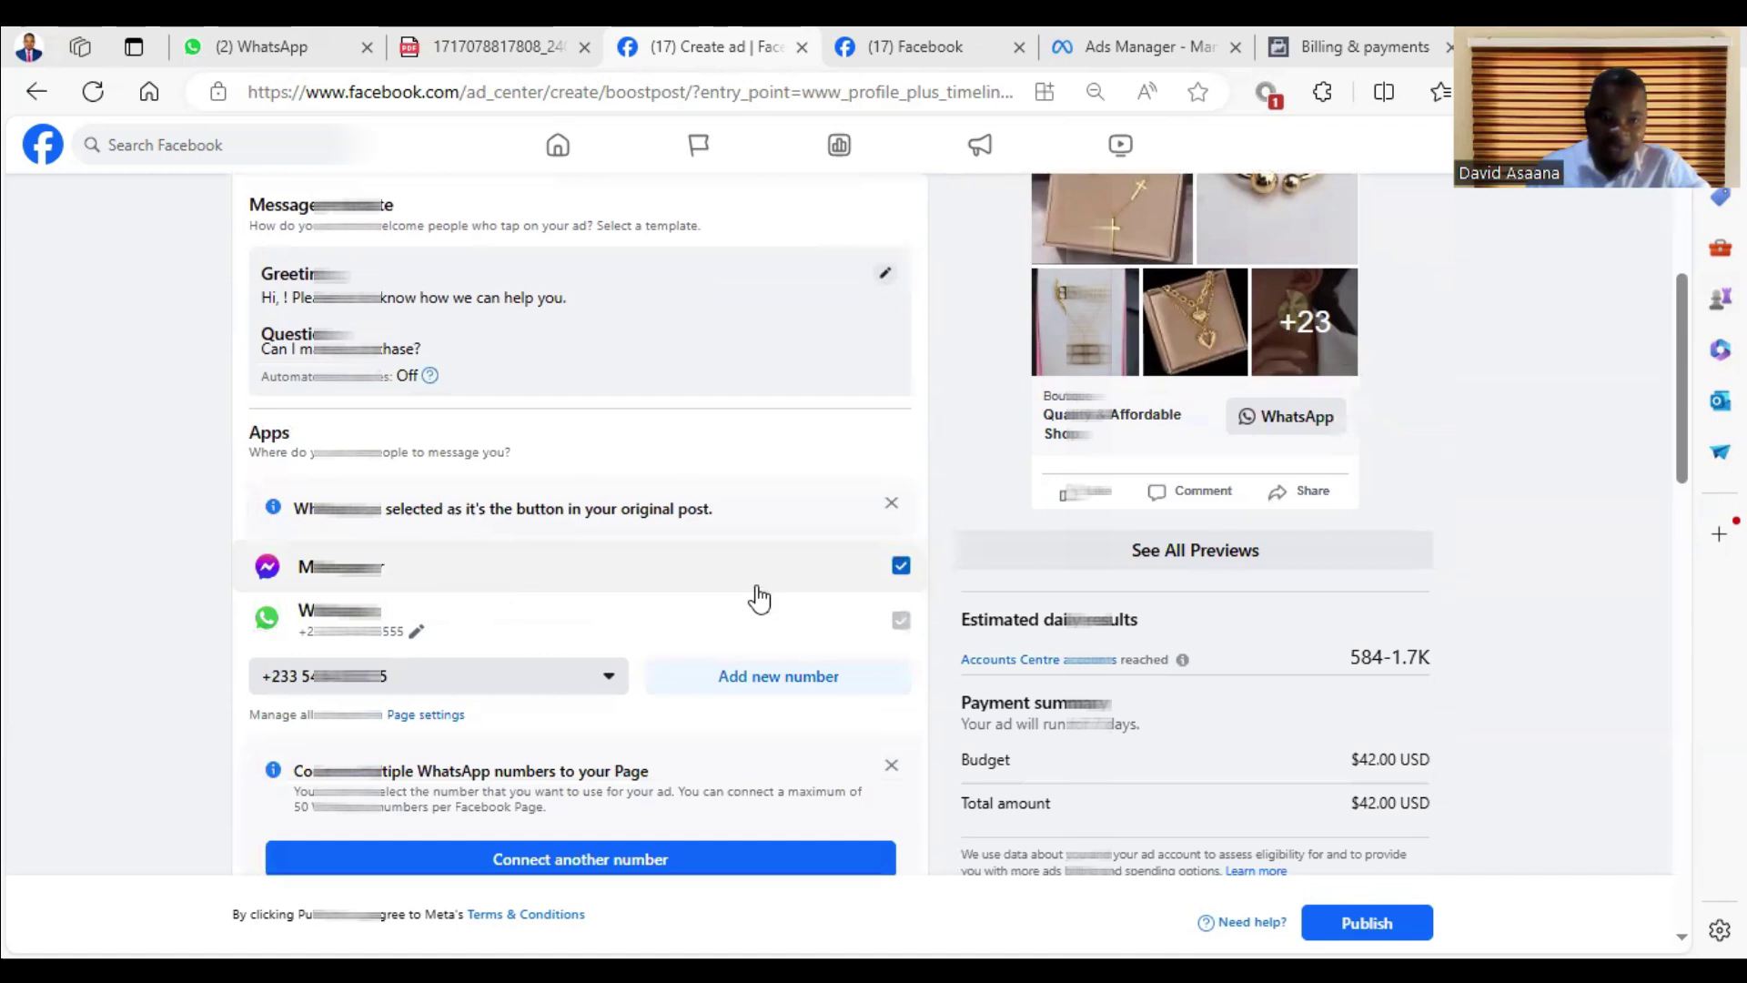
Drop Messenger so replies go only via WhatsApp, and select the saved jewellery-interest shop audience
left_click(901, 565)
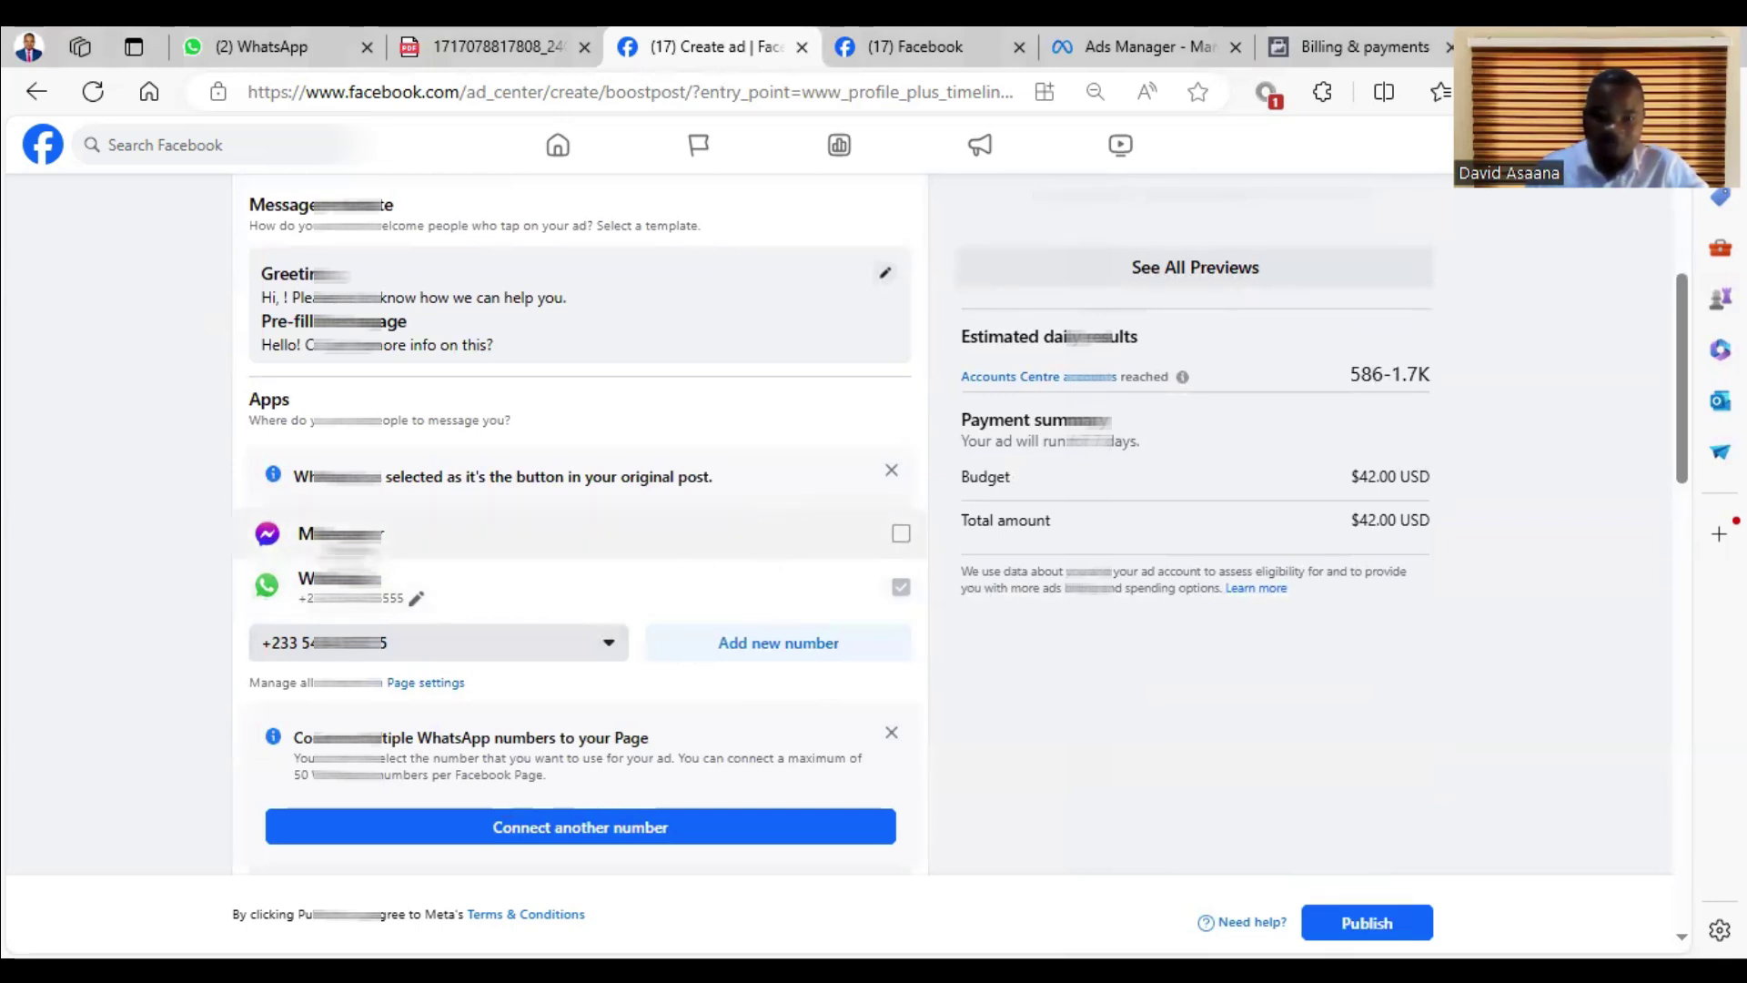
scroll(591, 530, "up", 5)
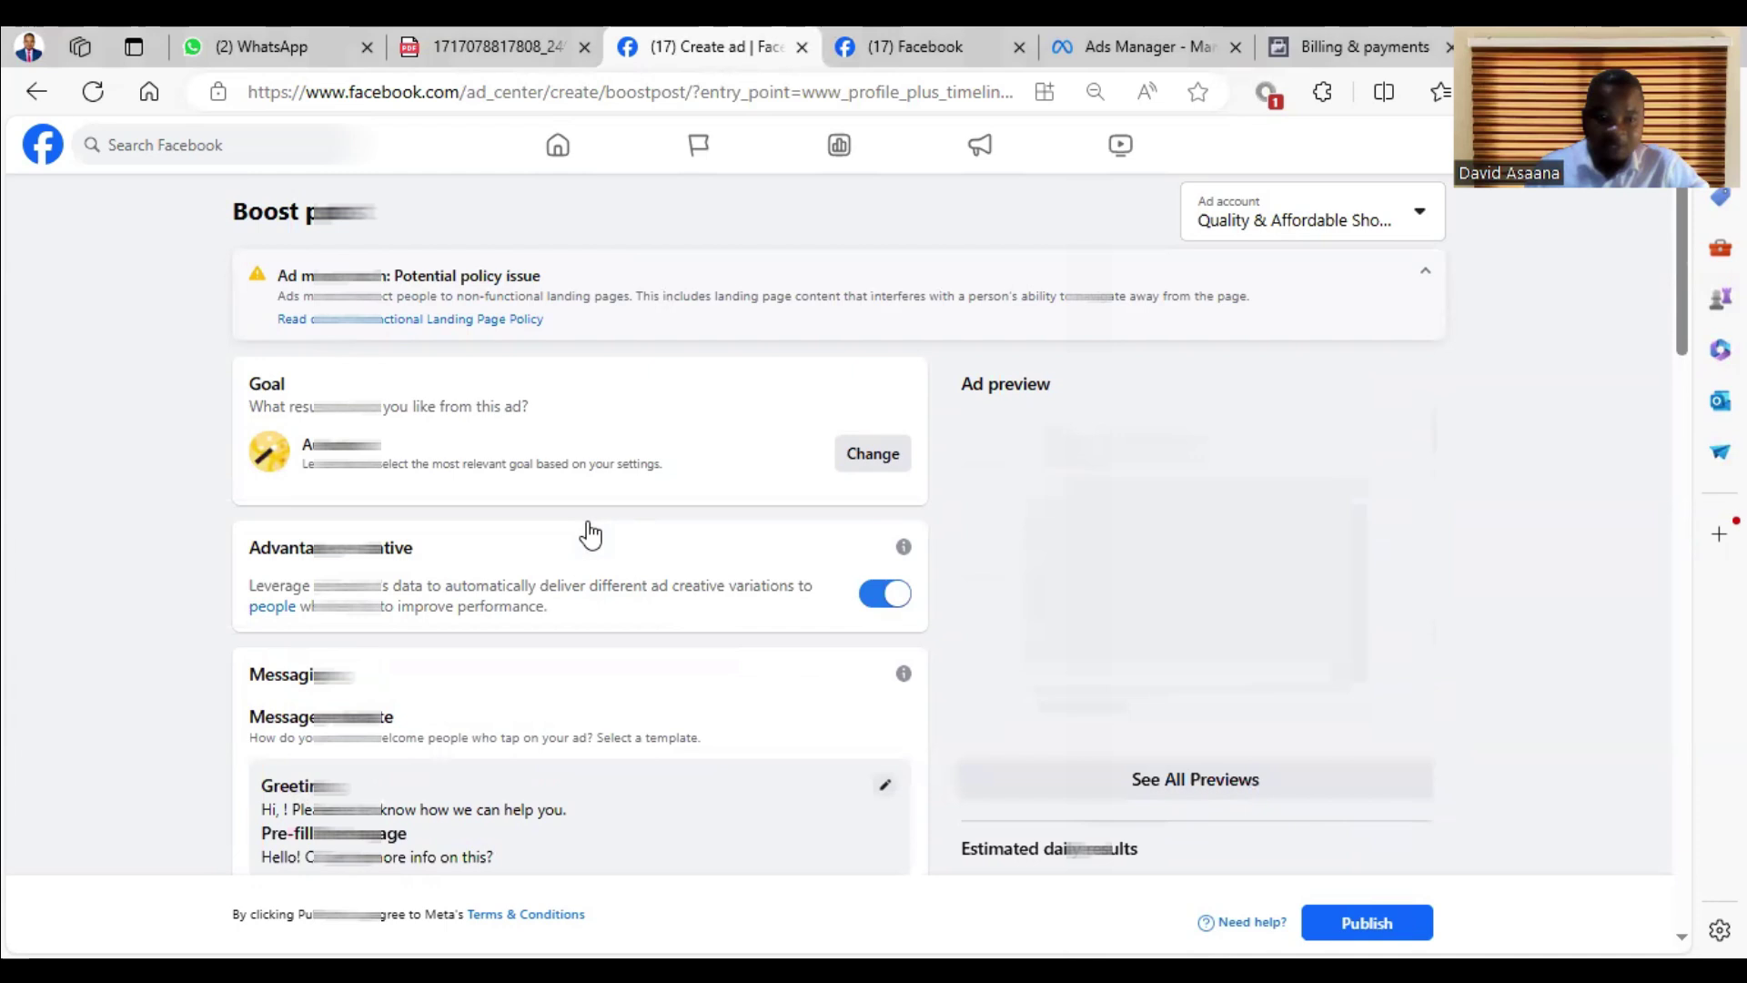
scroll(590, 530, "down", 2)
scroll(682, 547, "down", 5)
scroll(754, 437, "down", 3)
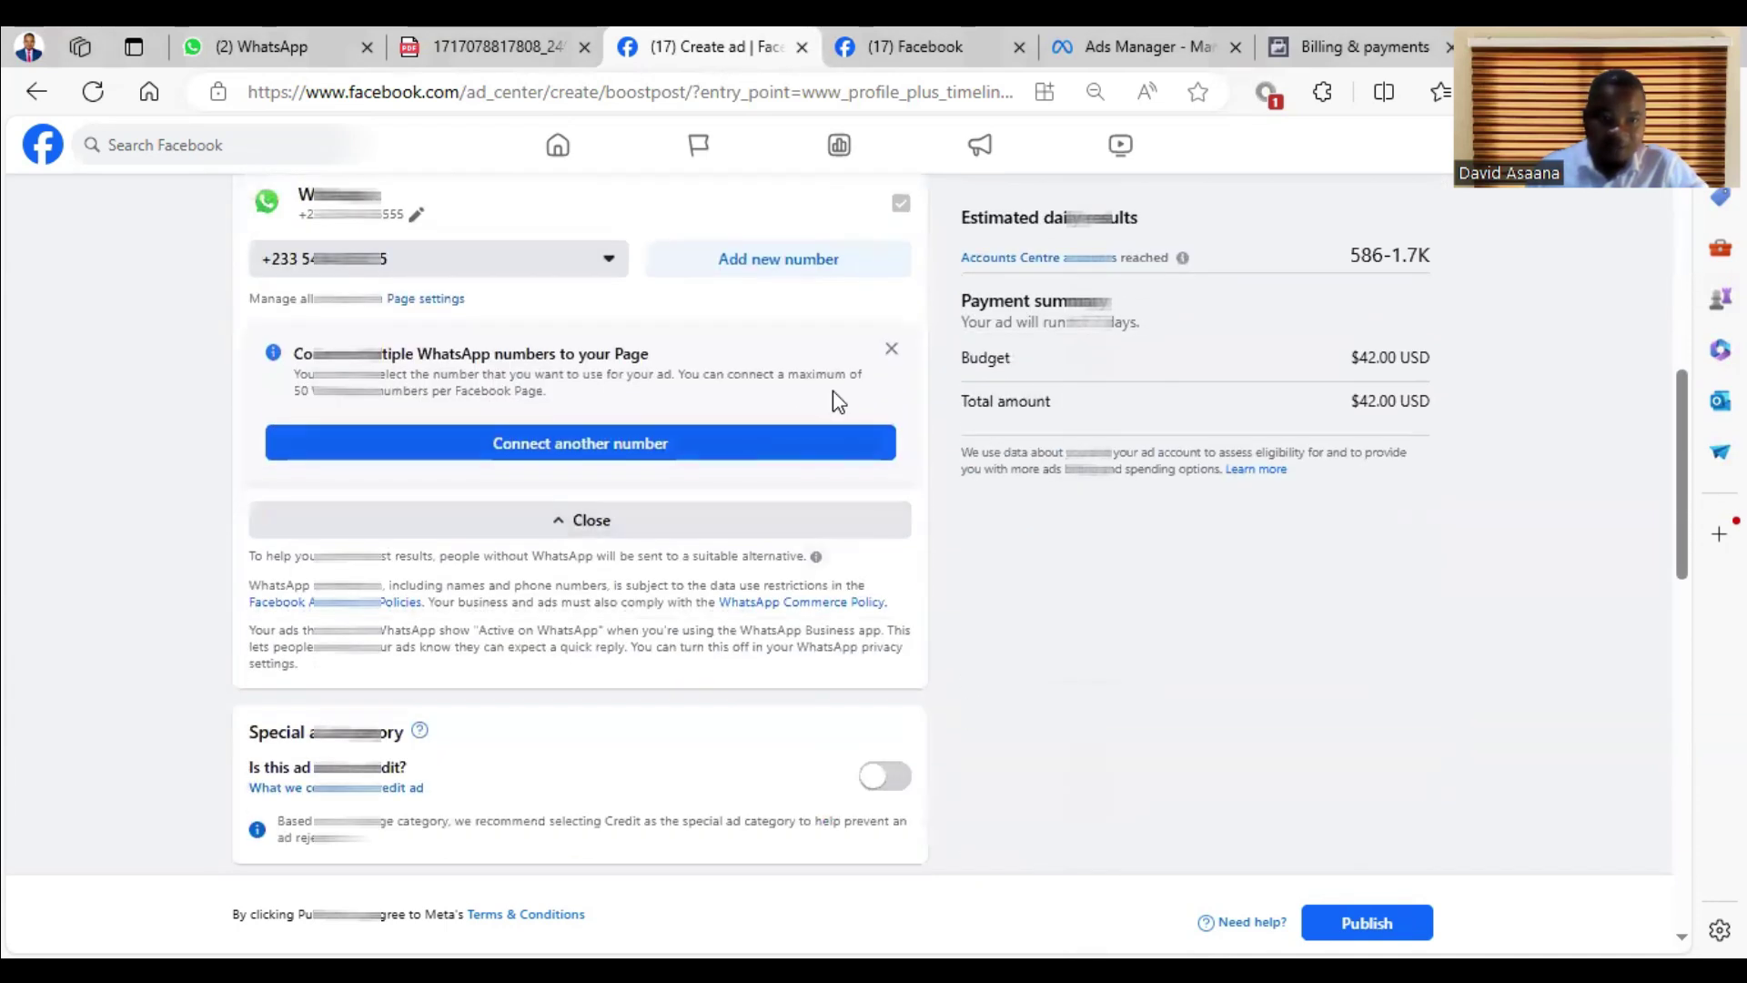
scroll(593, 417, "up", 2)
scroll(749, 537, "down", 1)
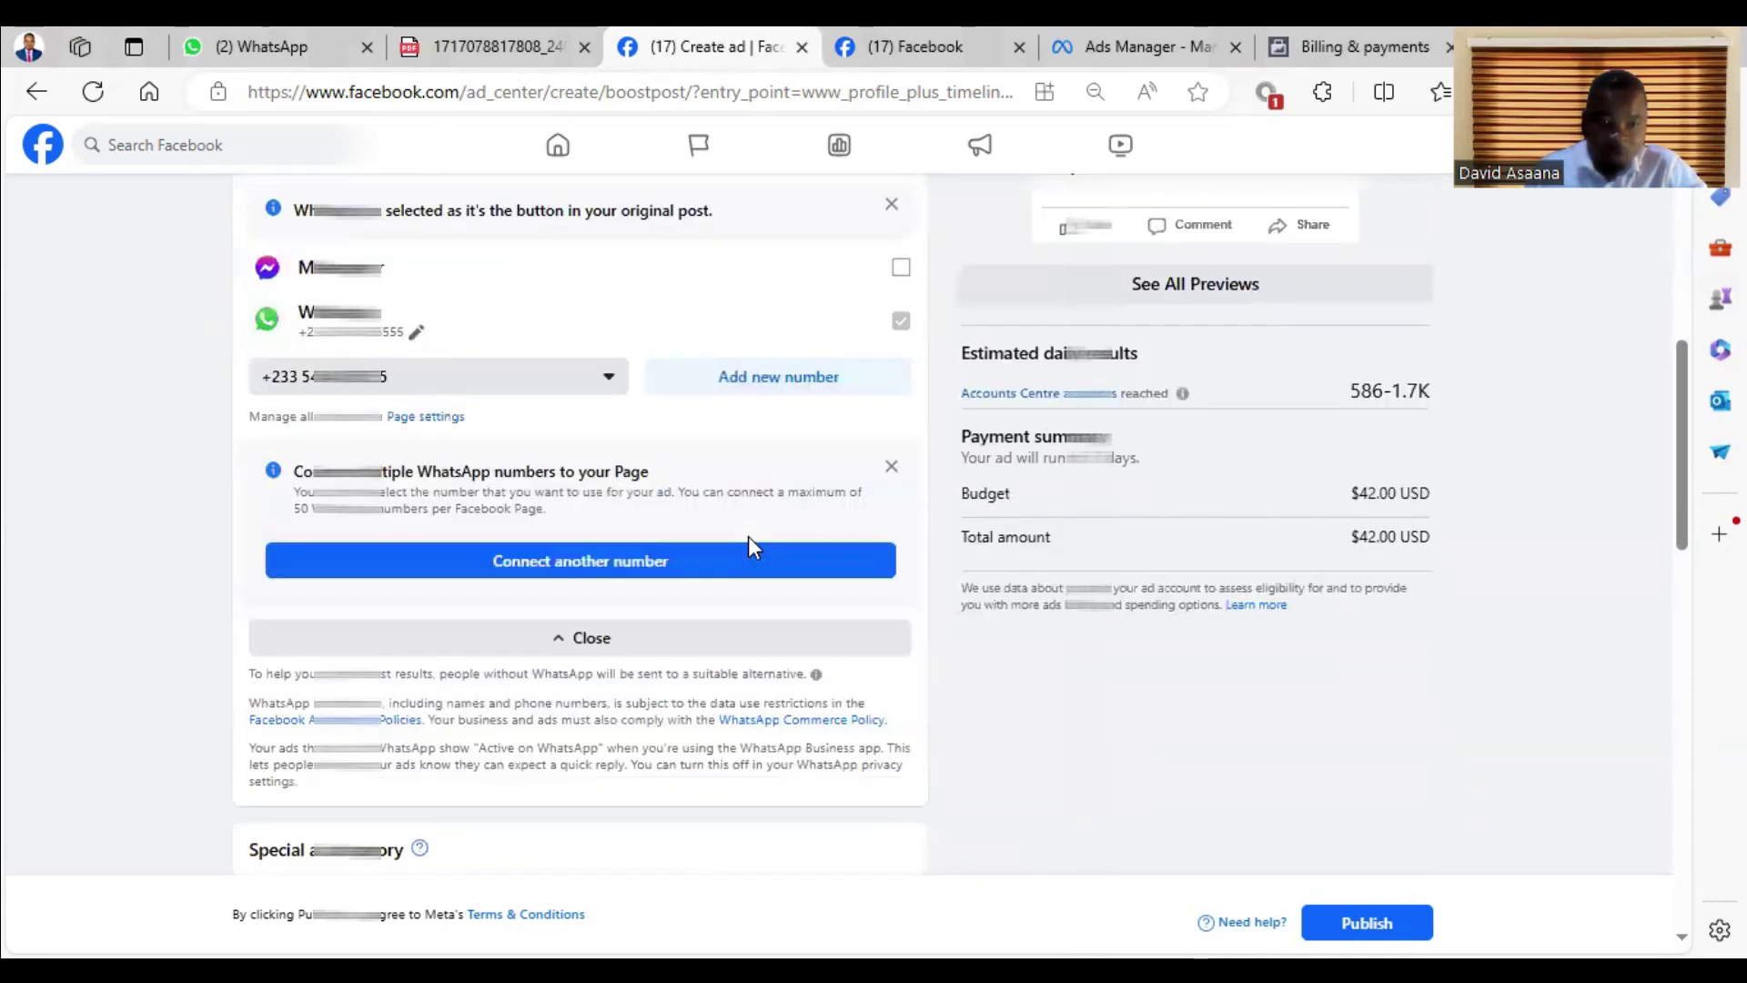
scroll(749, 536, "down", 6)
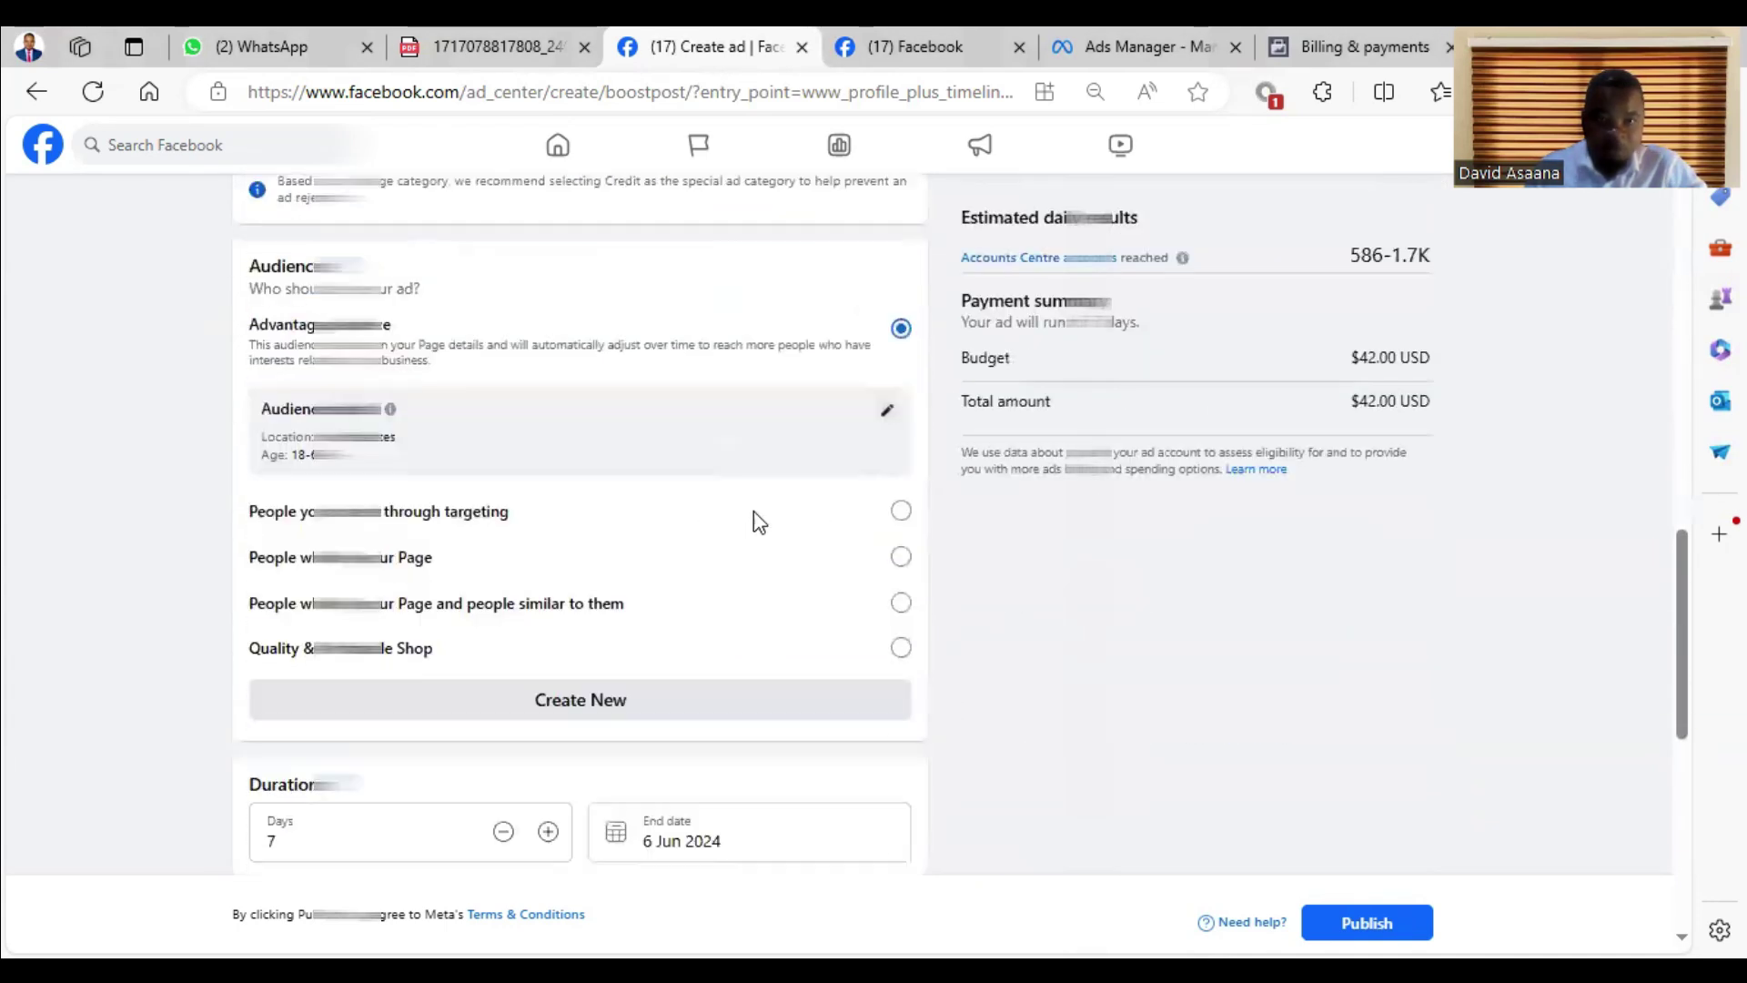
left_click(466, 659)
scroll(478, 641, "down", 5)
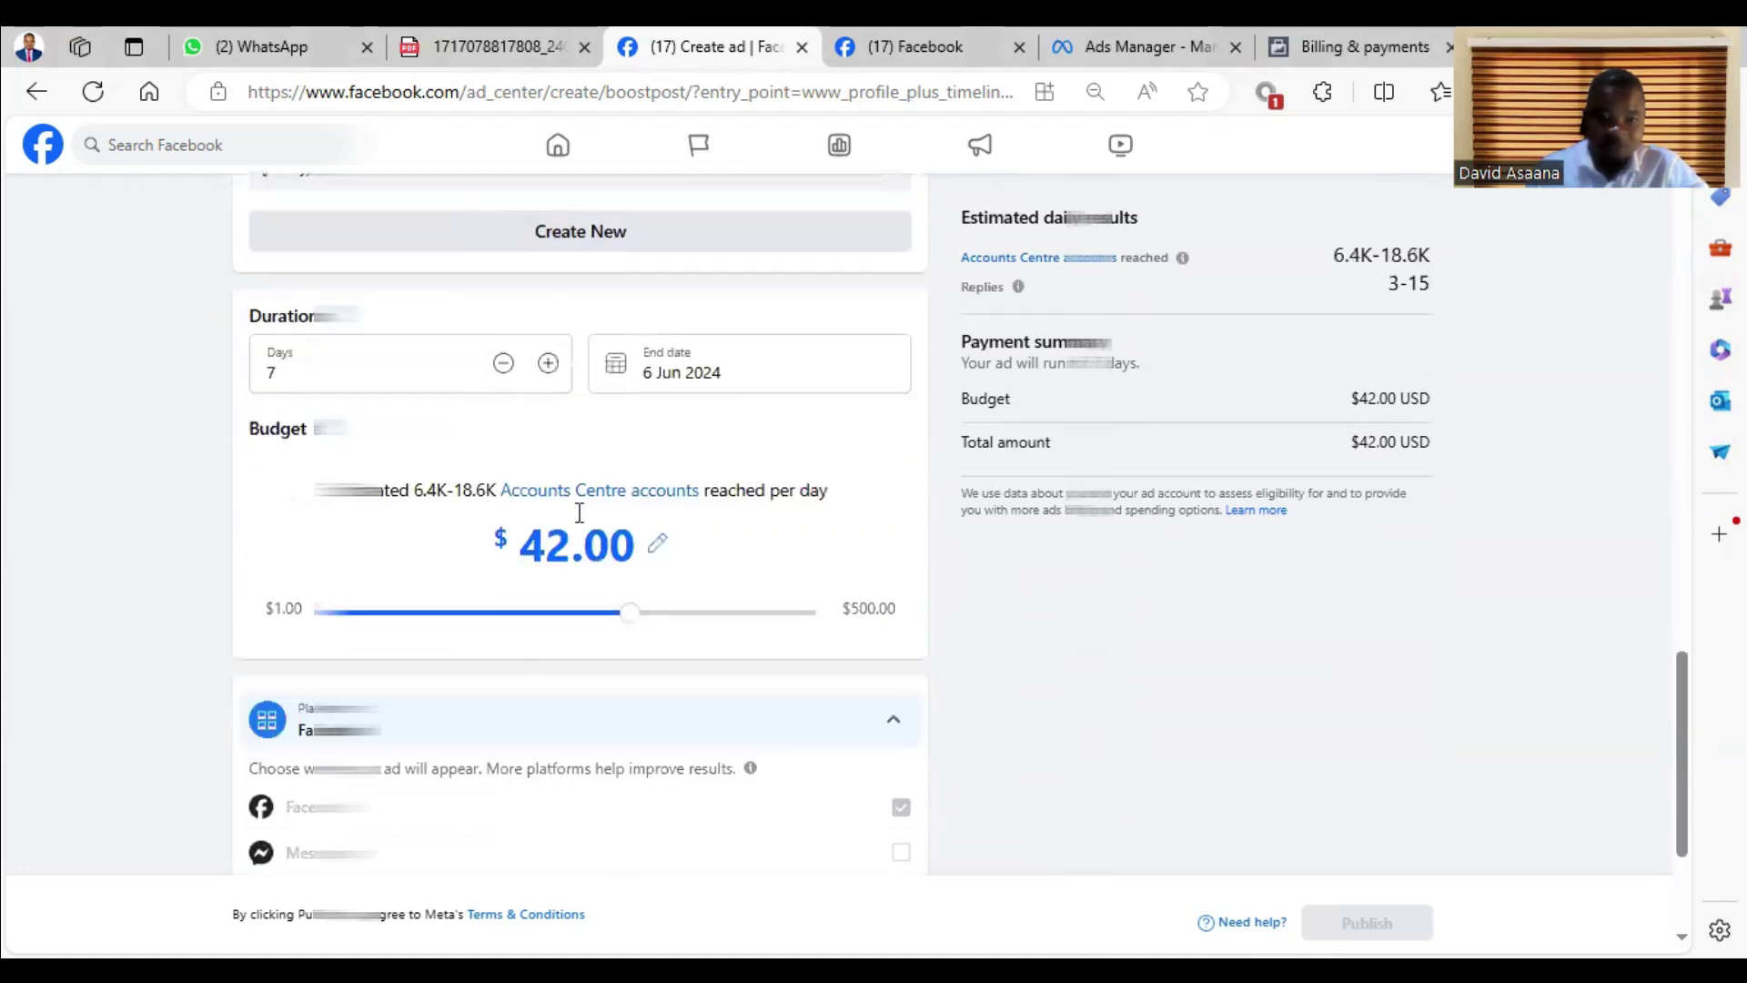
scroll(489, 398, "down", 2)
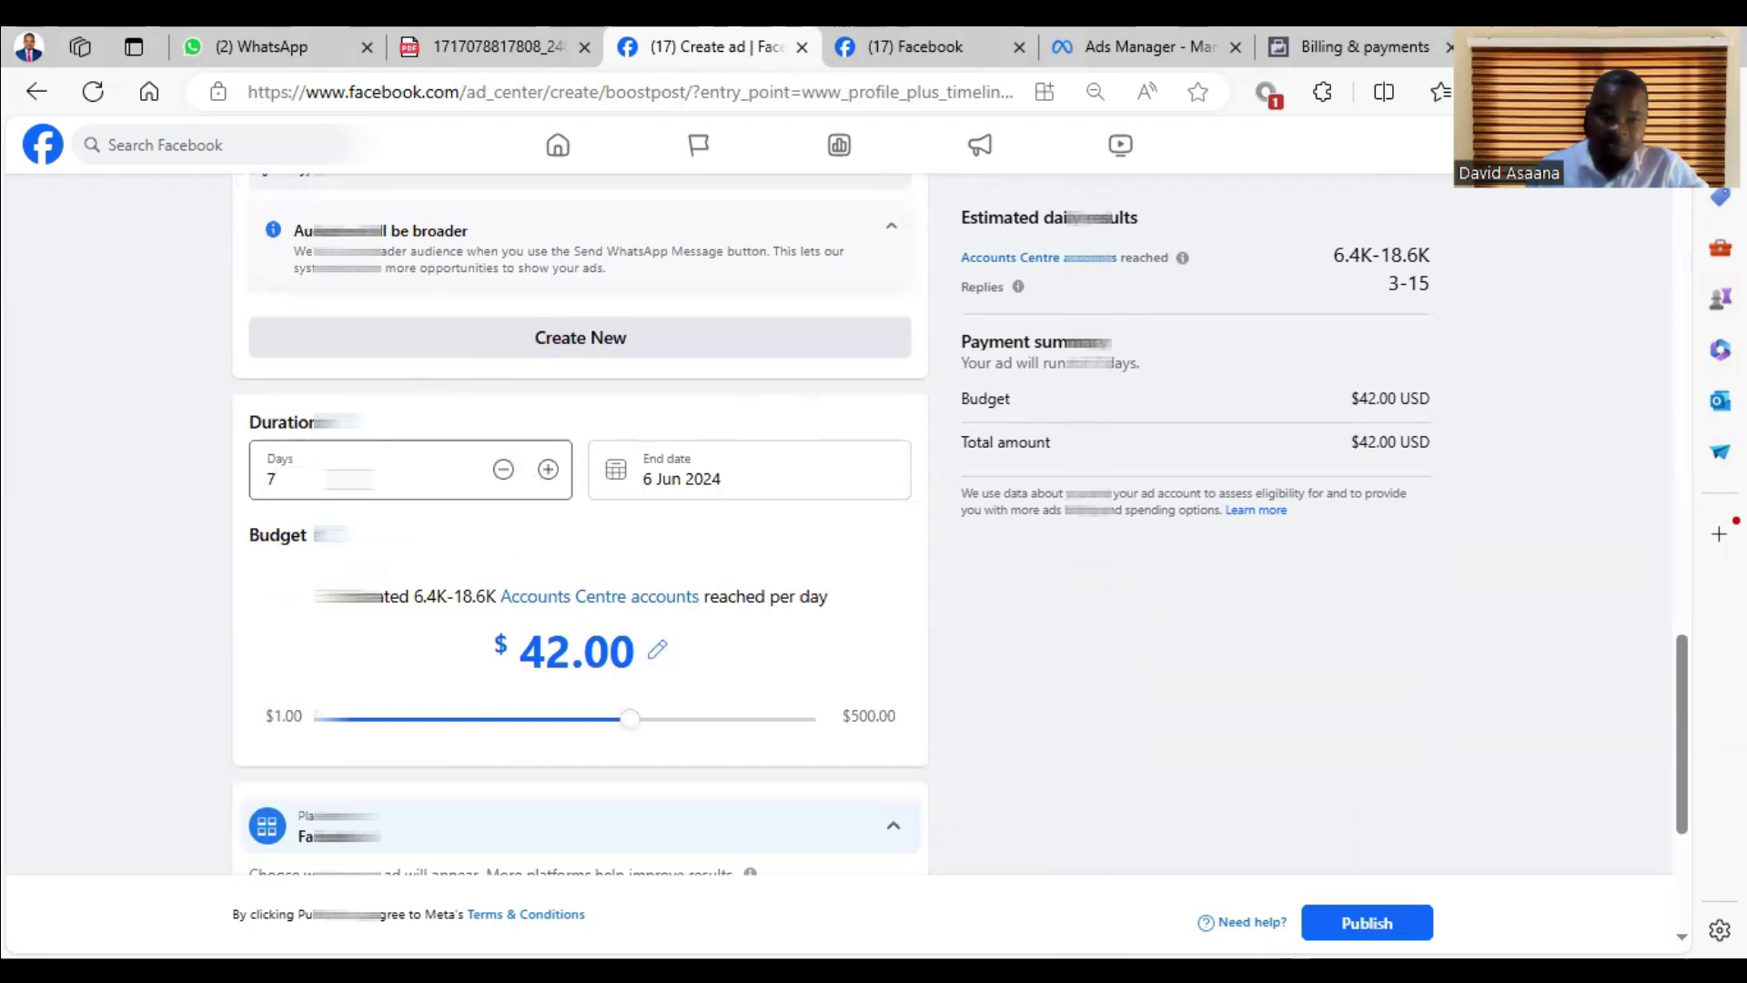
scroll(621, 670, "down", 1)
scroll(619, 669, "down", 3)
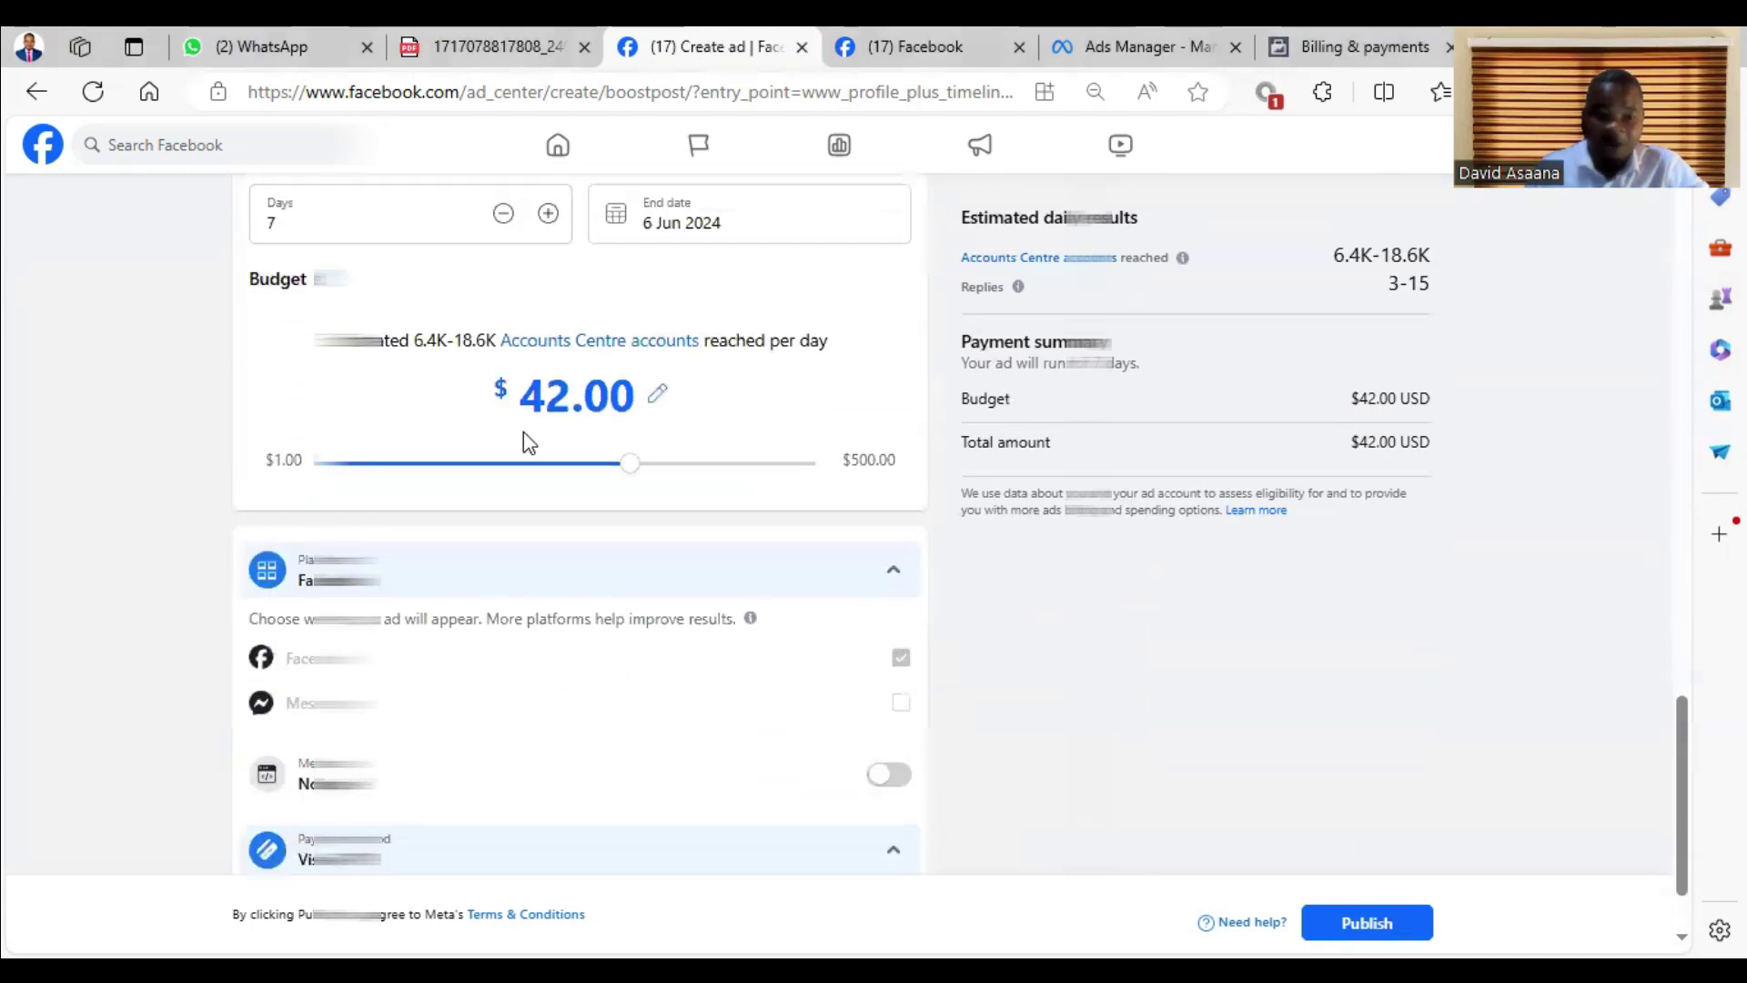
scroll(523, 432, "down", 2)
scroll(619, 454, "up", 3)
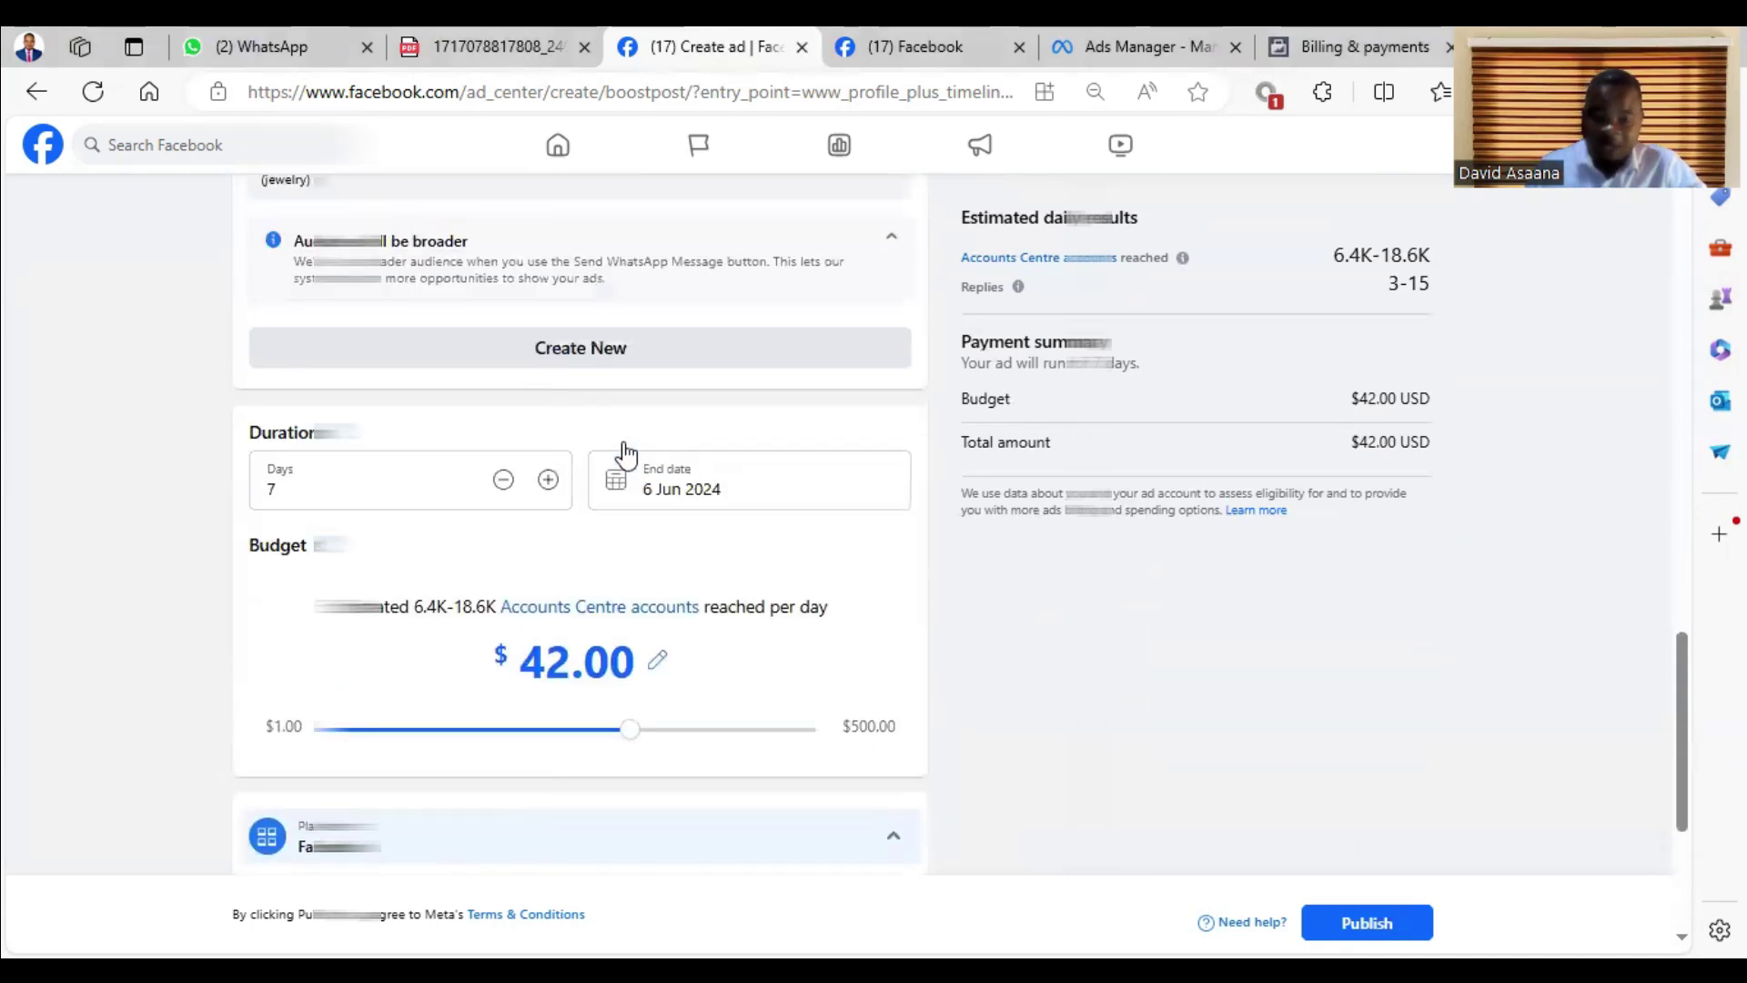
scroll(621, 451, "up", 4)
scroll(621, 450, "up", 4)
scroll(601, 477, "up", 4)
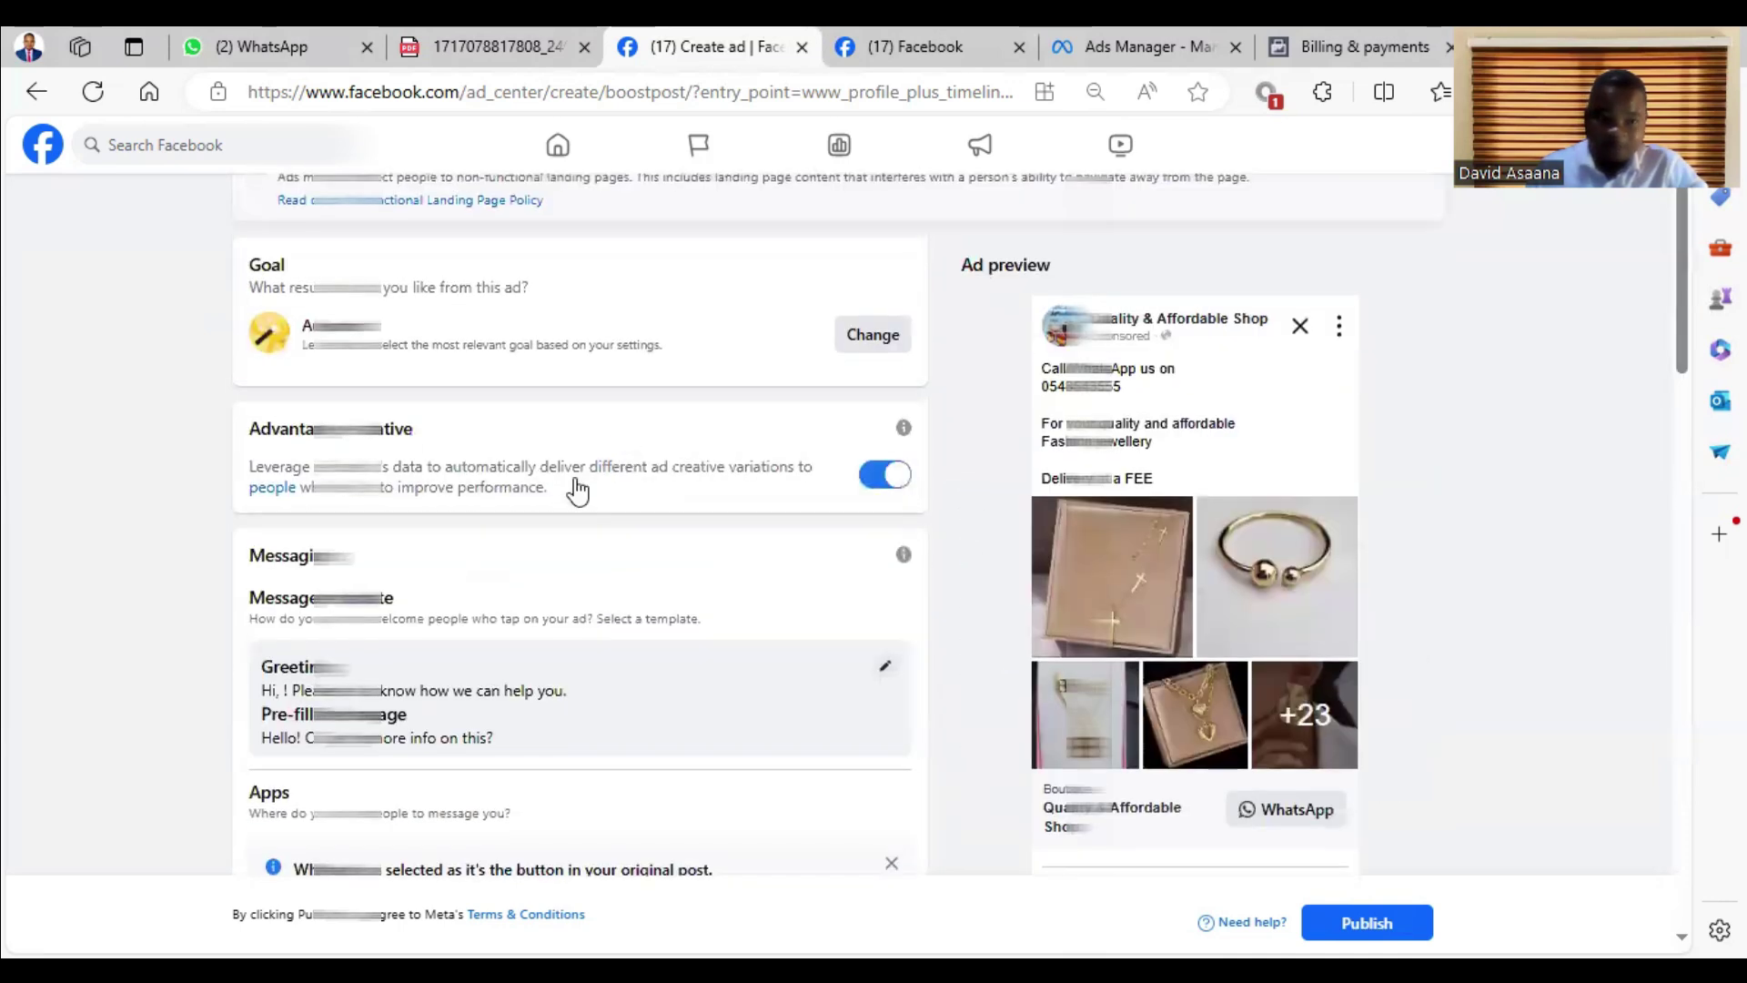
scroll(588, 512, "up", 1)
scroll(587, 512, "down", 3)
scroll(655, 587, "down", 2)
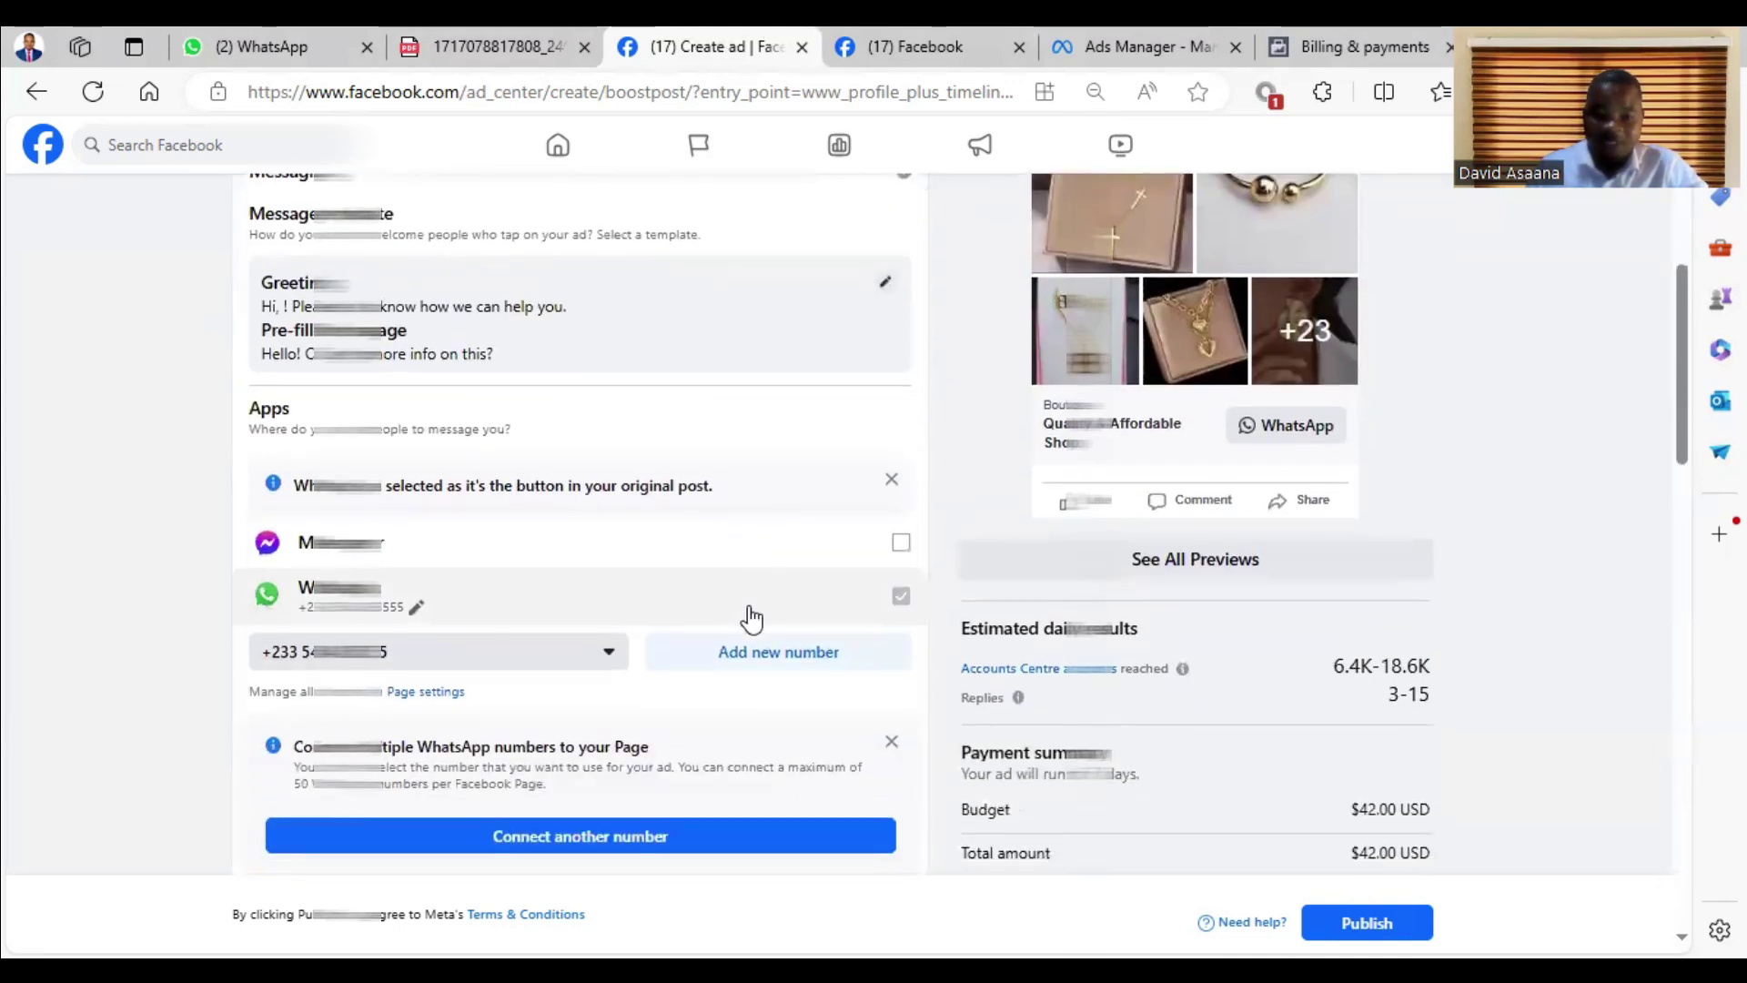
scroll(696, 618, "down", 1)
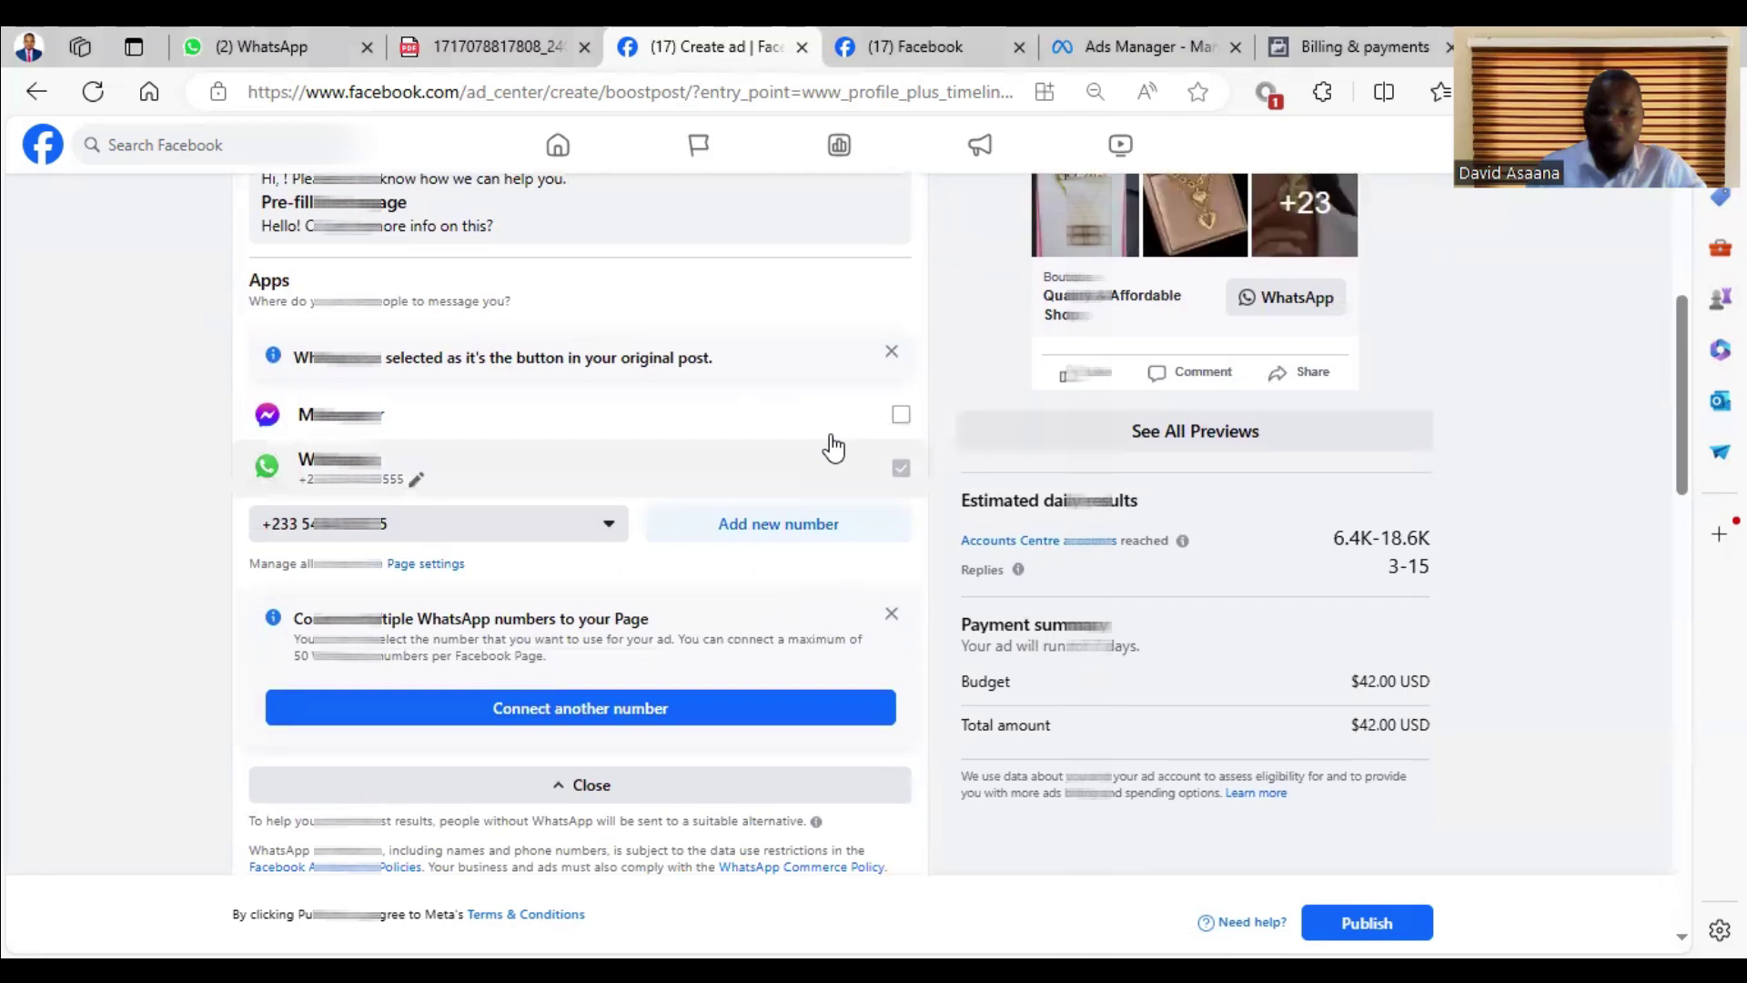
scroll(687, 449, "up", 4)
scroll(545, 411, "up", 4)
scroll(538, 344, "up", 2)
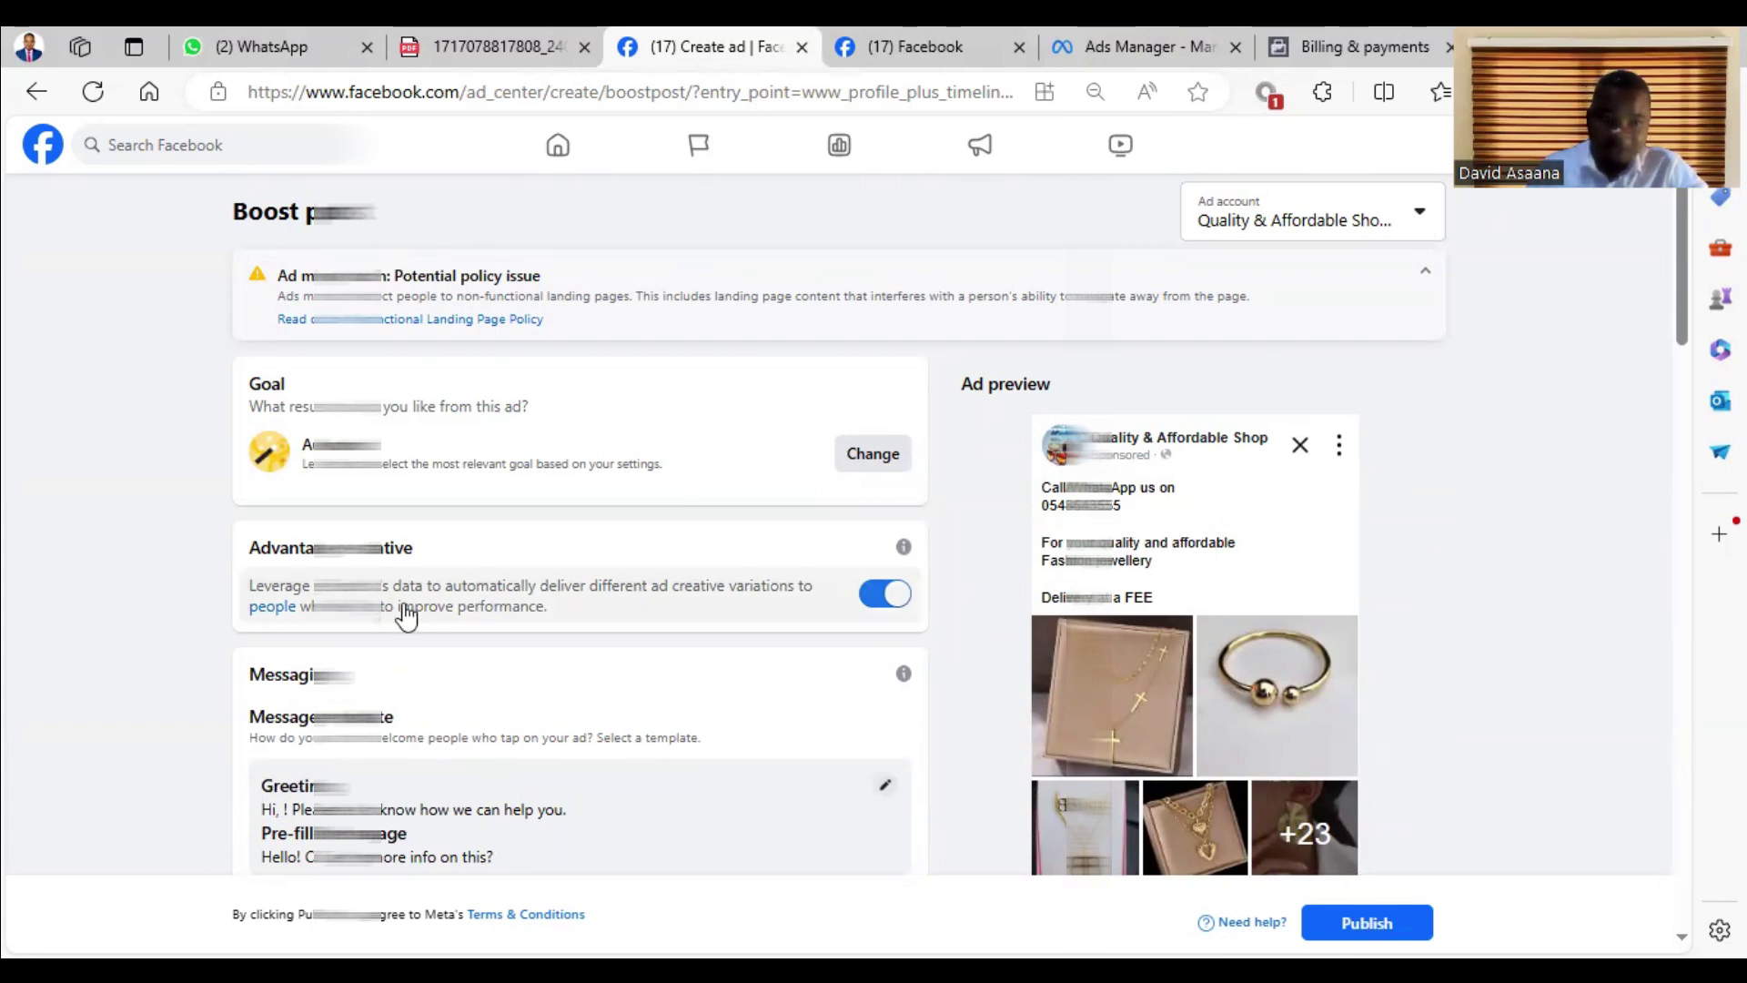
scroll(410, 601, "down", 5)
scroll(650, 601, "down", 5)
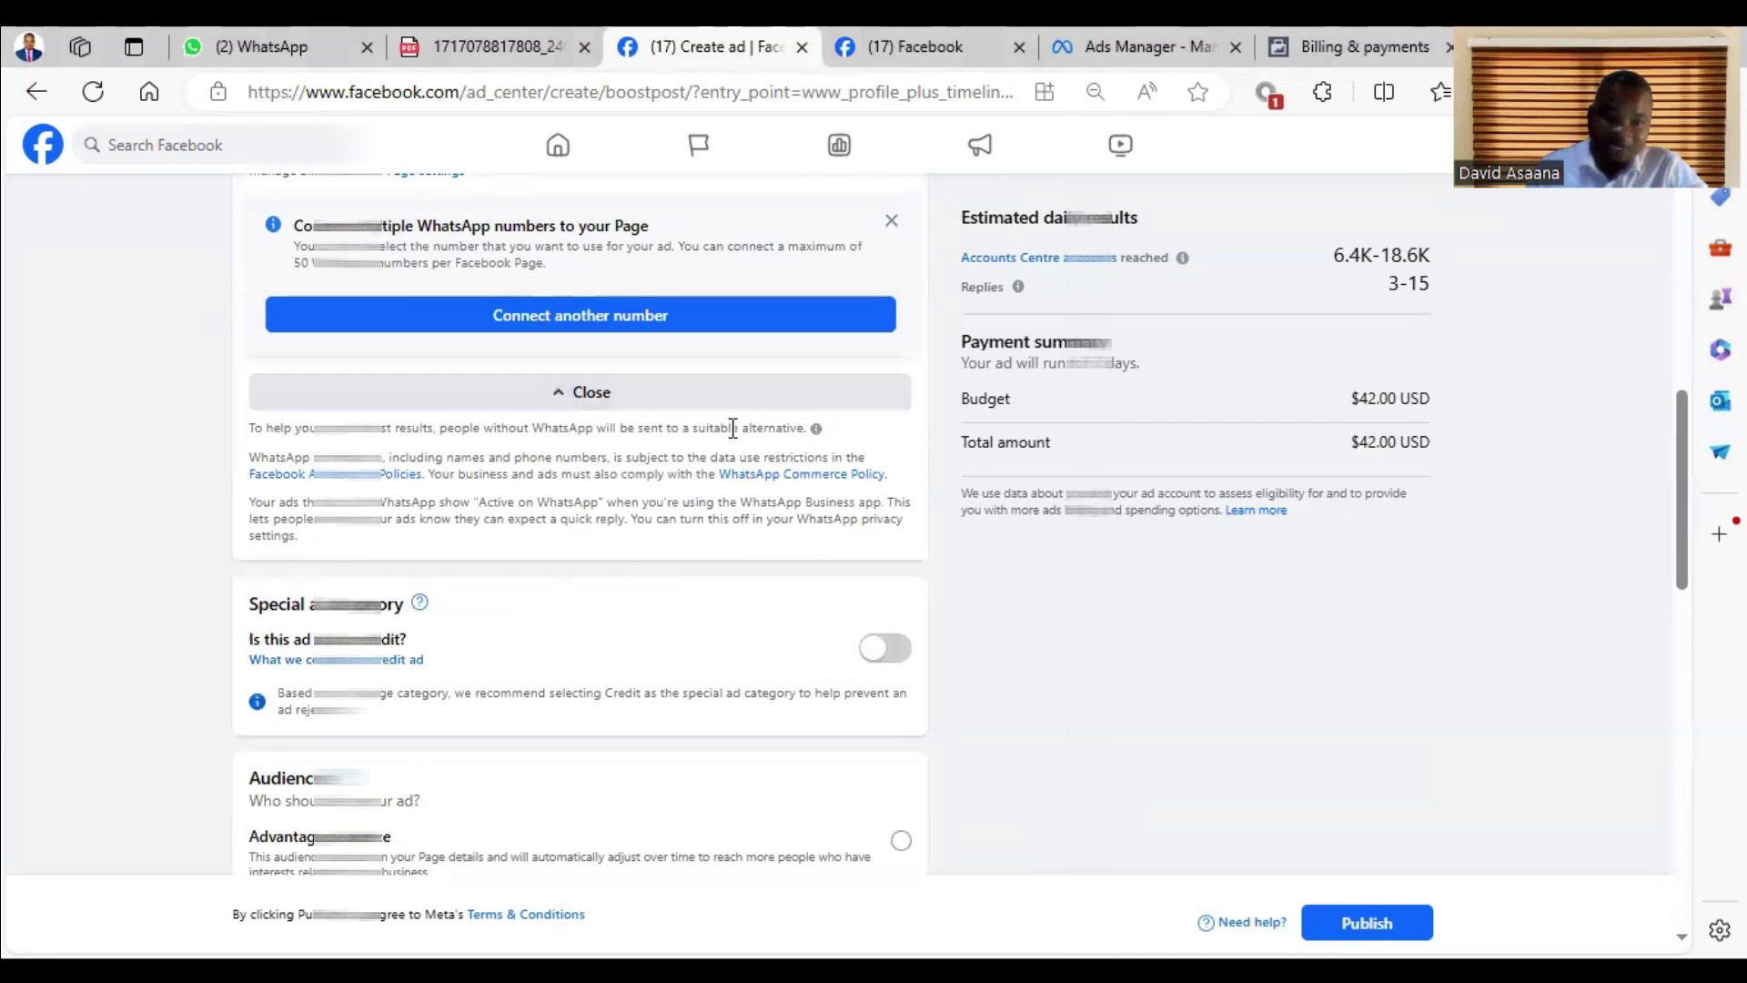
scroll(738, 430, "up", 2)
scroll(607, 468, "up", 3)
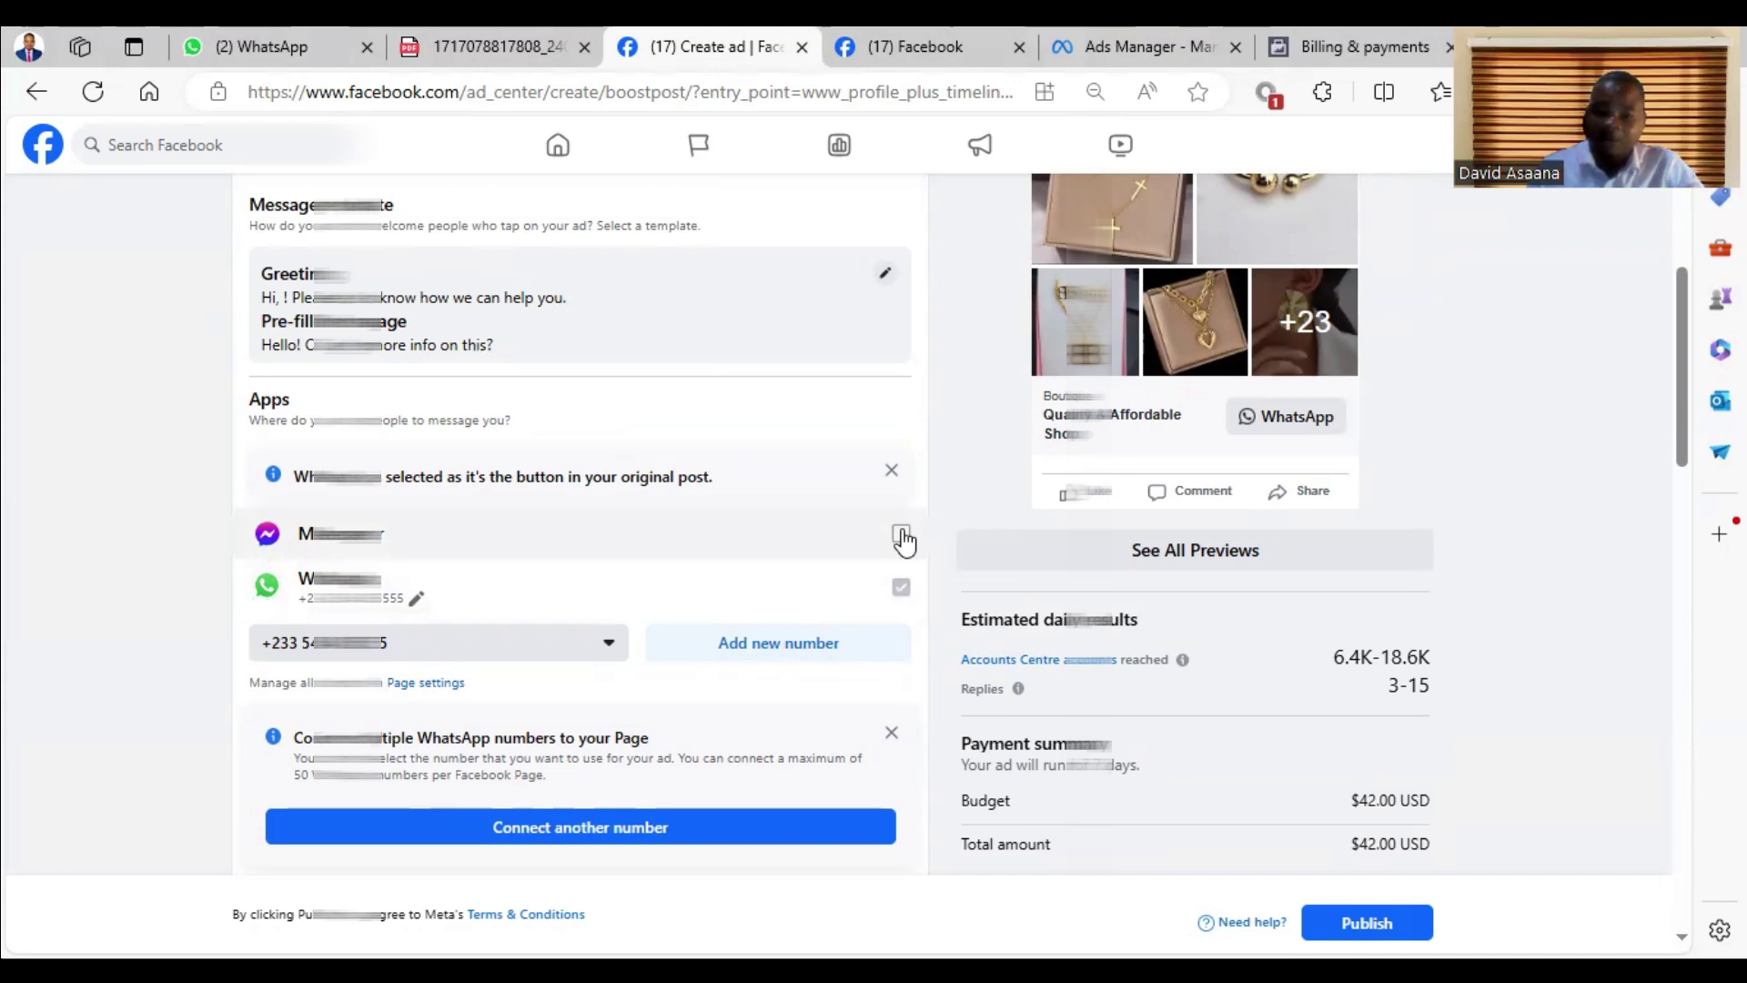
scroll(737, 601, "down", 5)
scroll(738, 601, "down", 3)
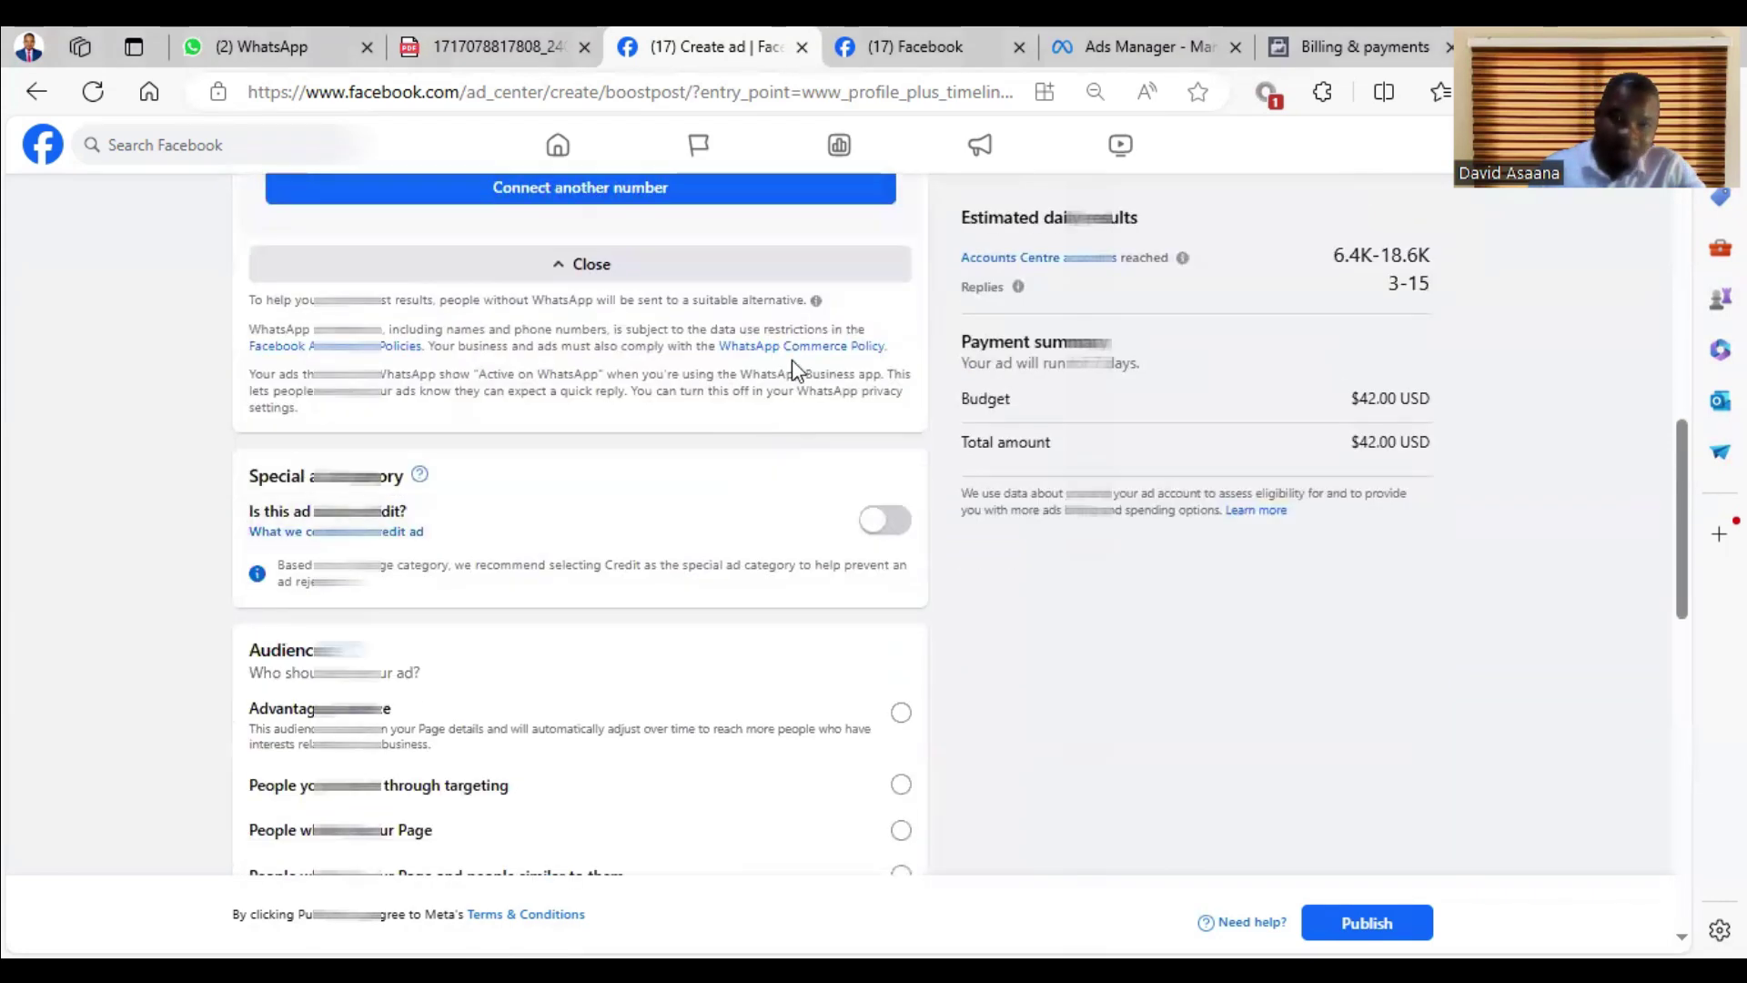
scroll(764, 546, "down", 3)
scroll(629, 546, "down", 2)
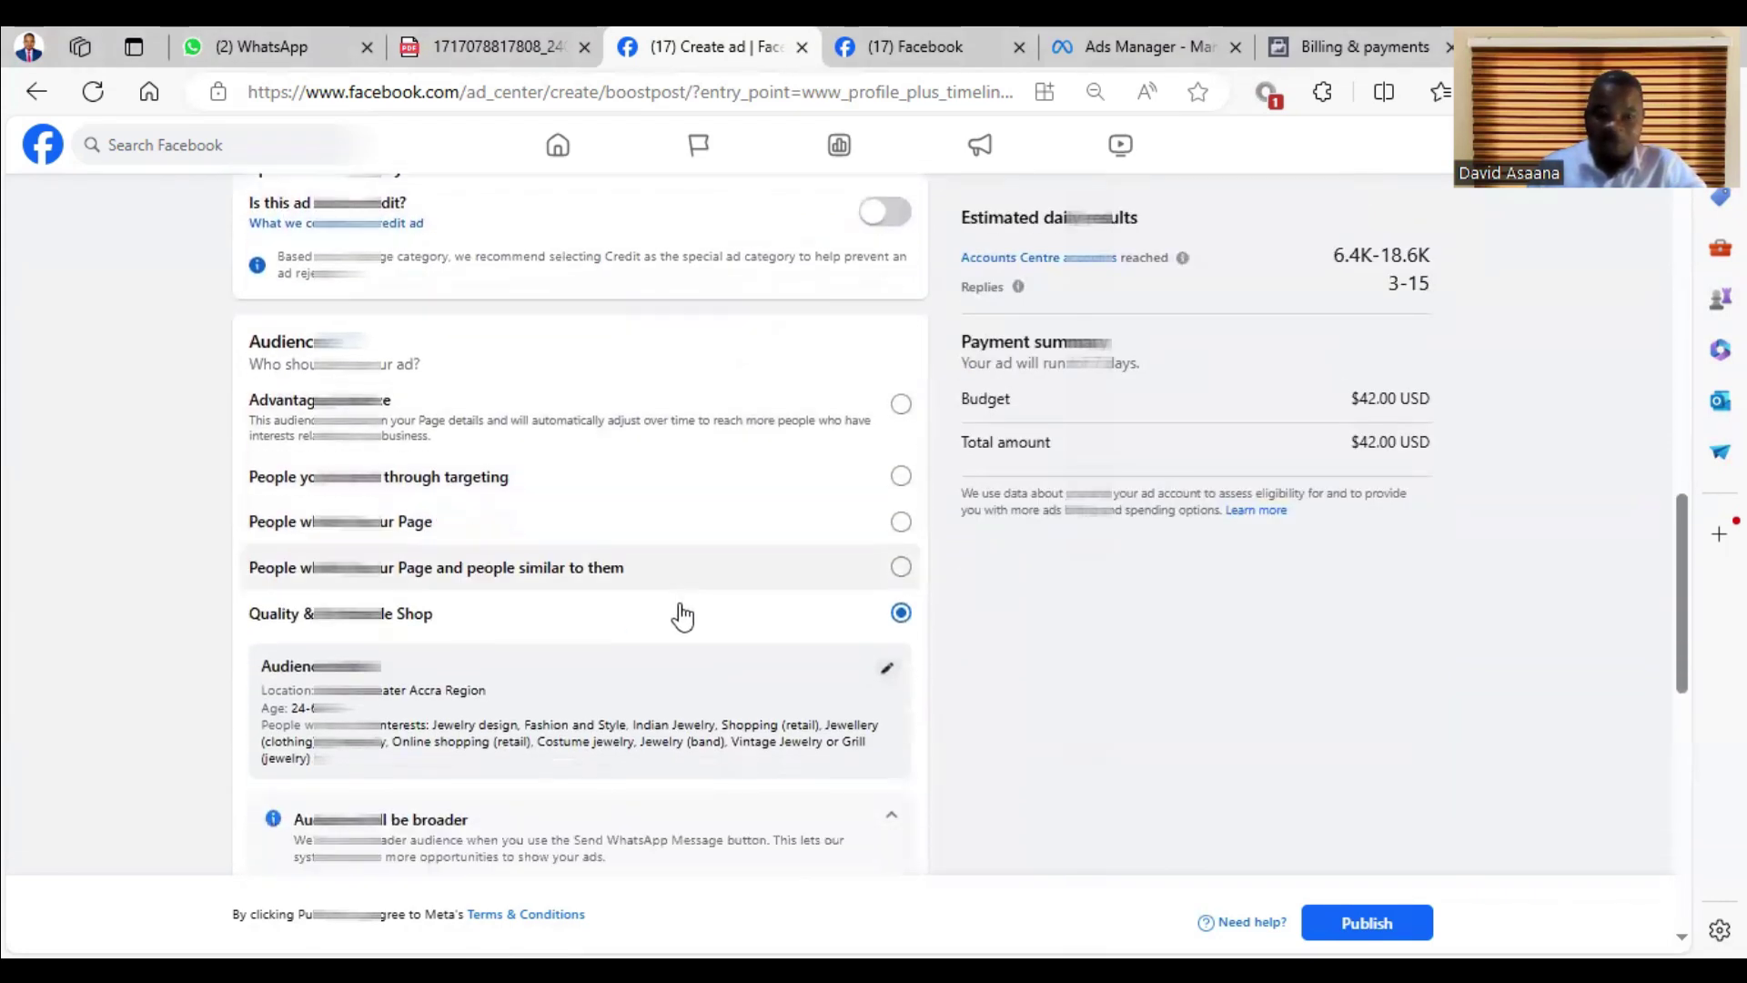
scroll(682, 612, "down", 5)
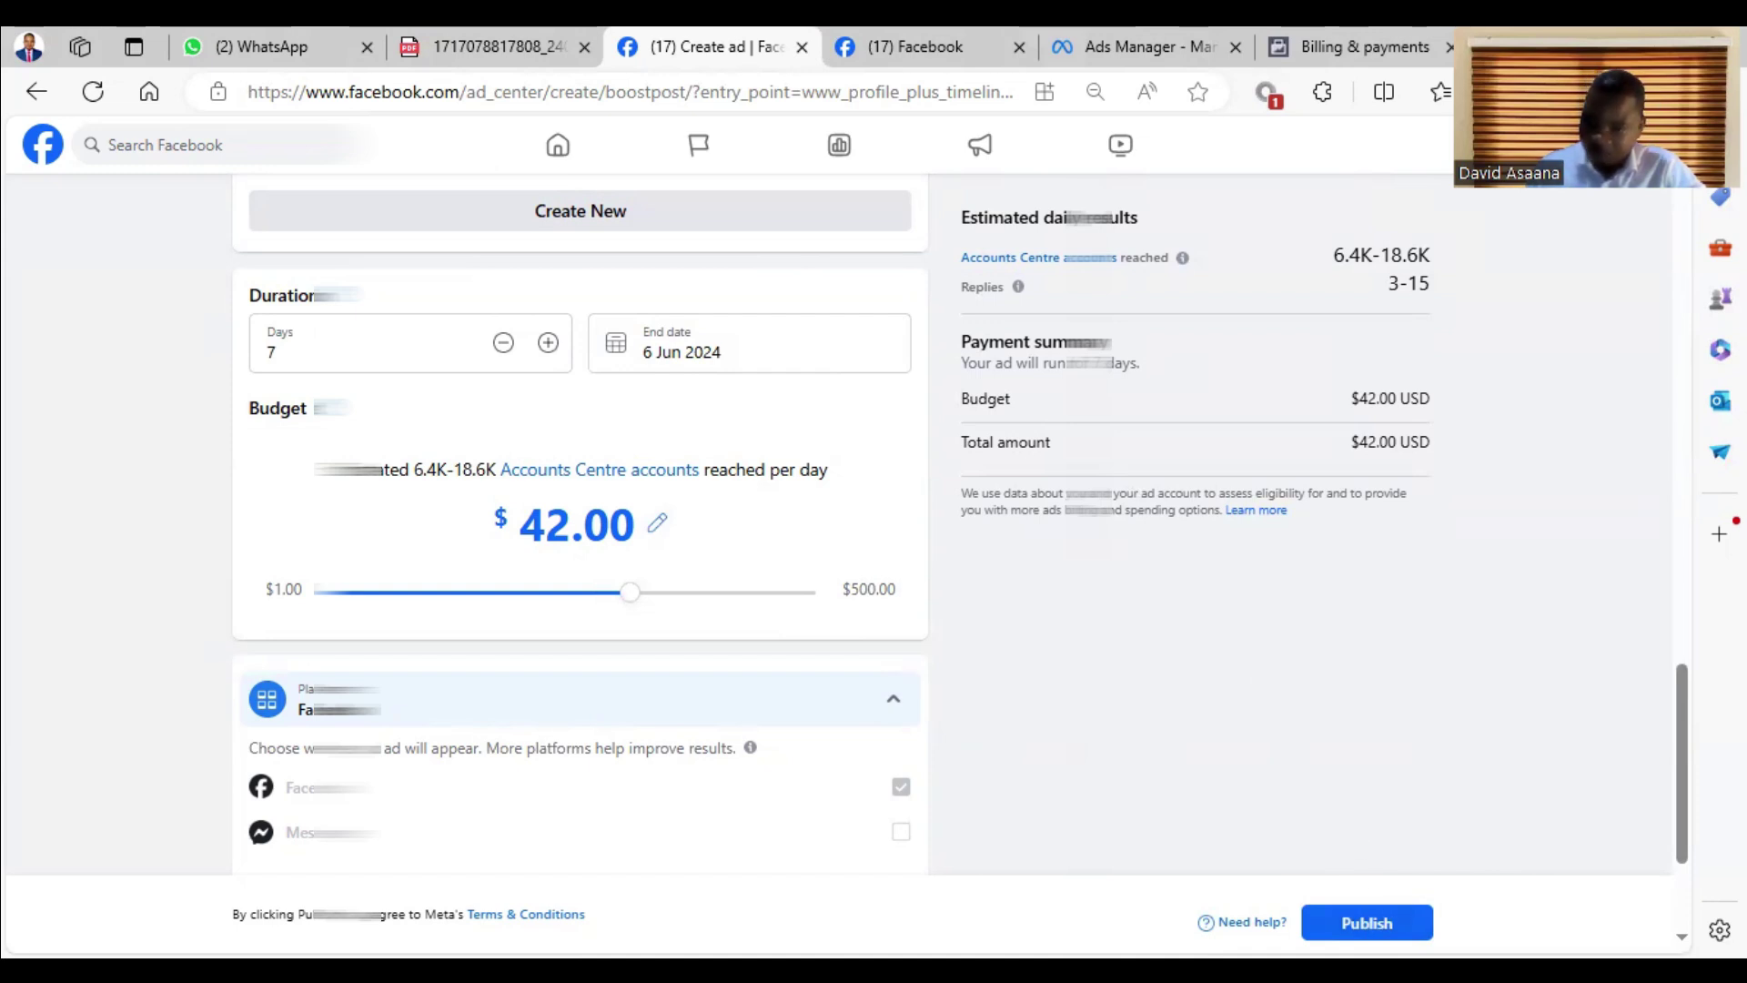
Flip between the boost post form and the shop's Page tab, ending on the Page profile
left_click(915, 47)
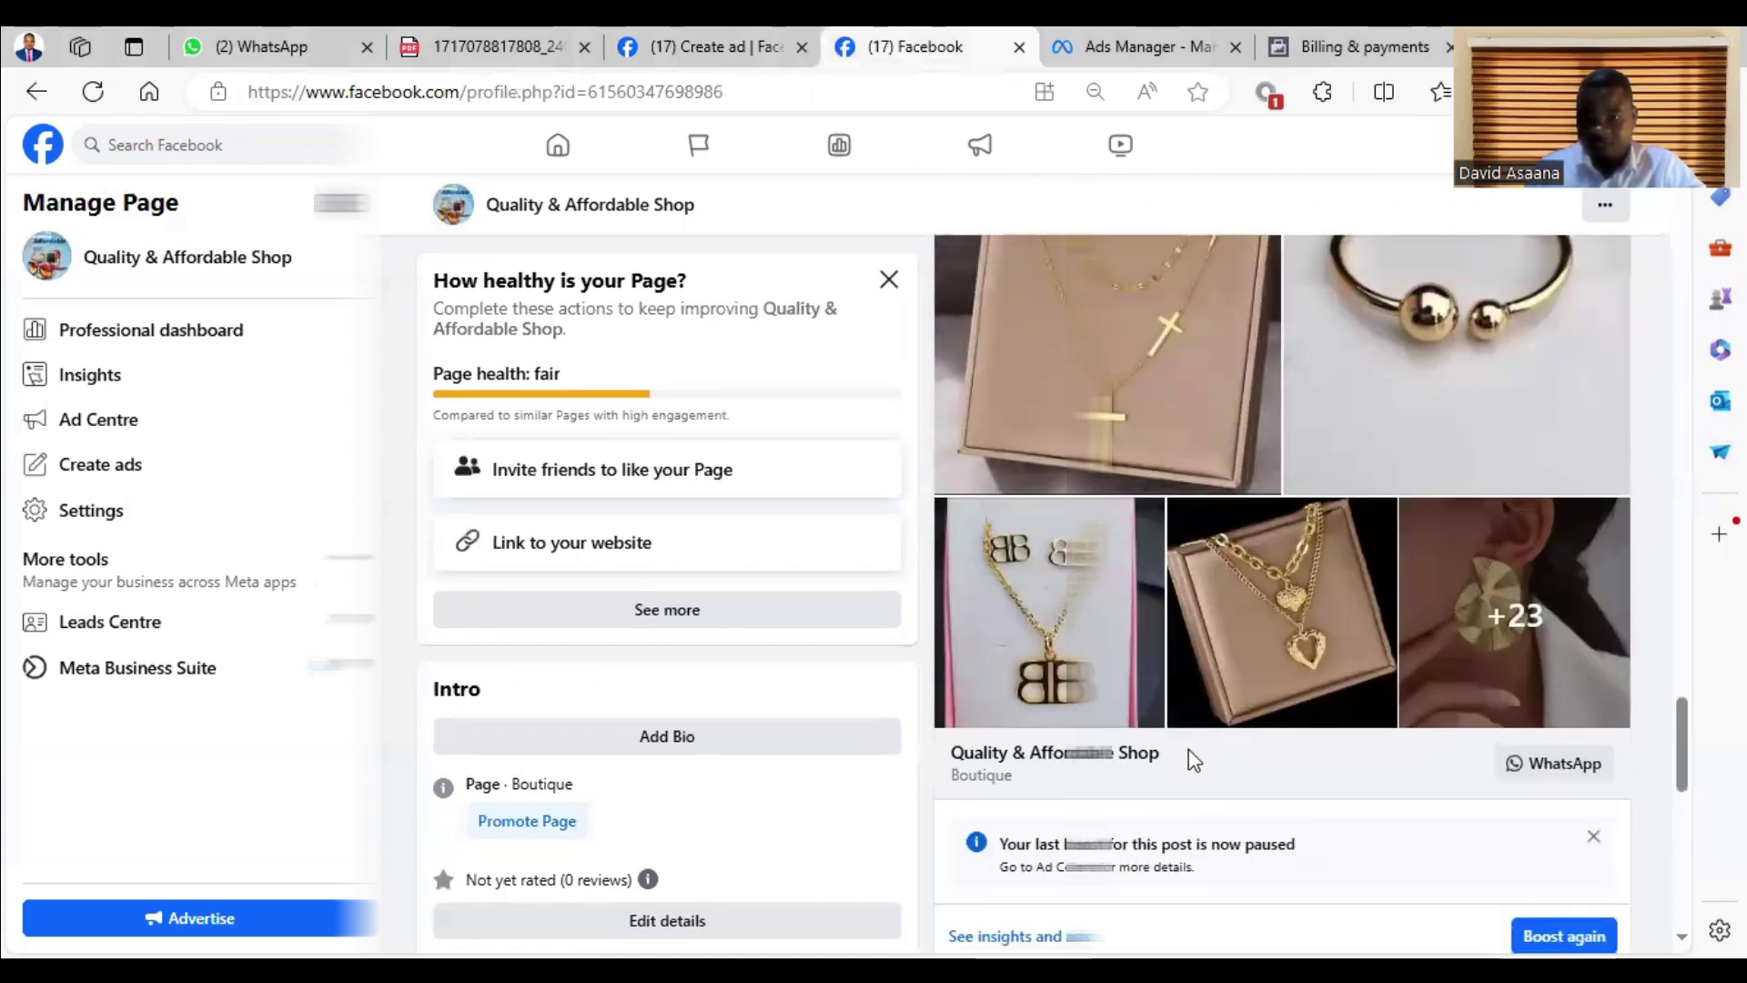
scroll(1279, 721, "up", 1)
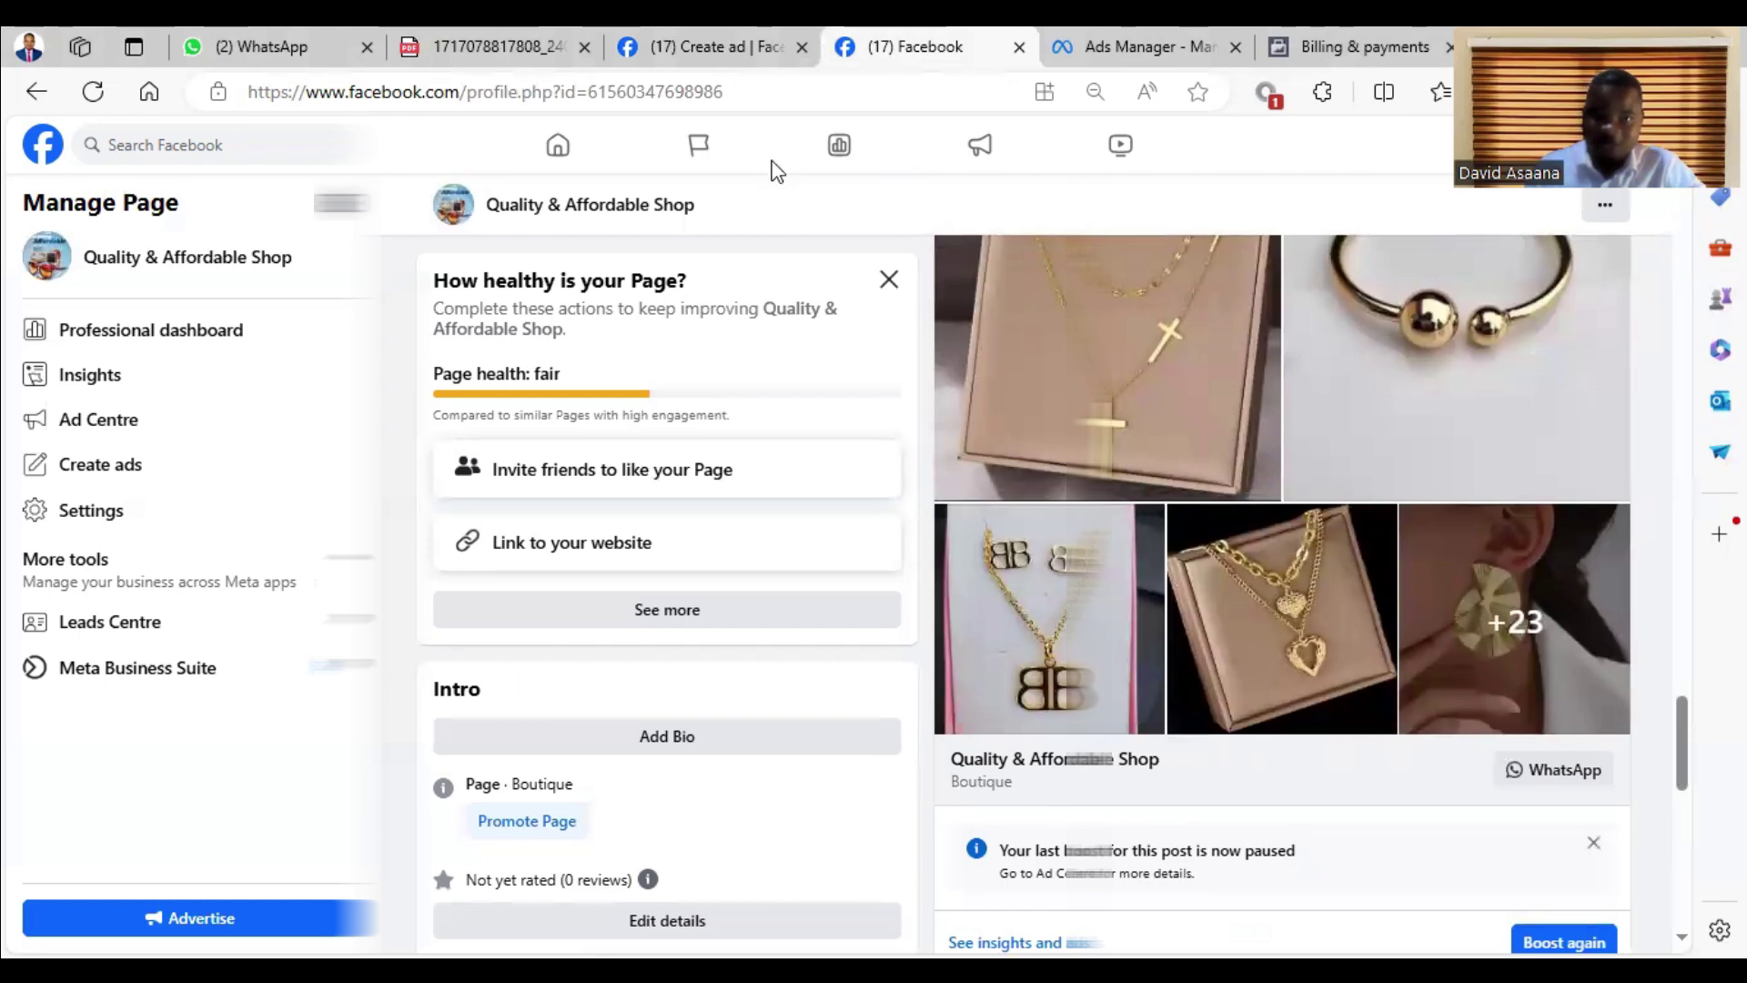
left_click(717, 47)
scroll(798, 604, "up", 2)
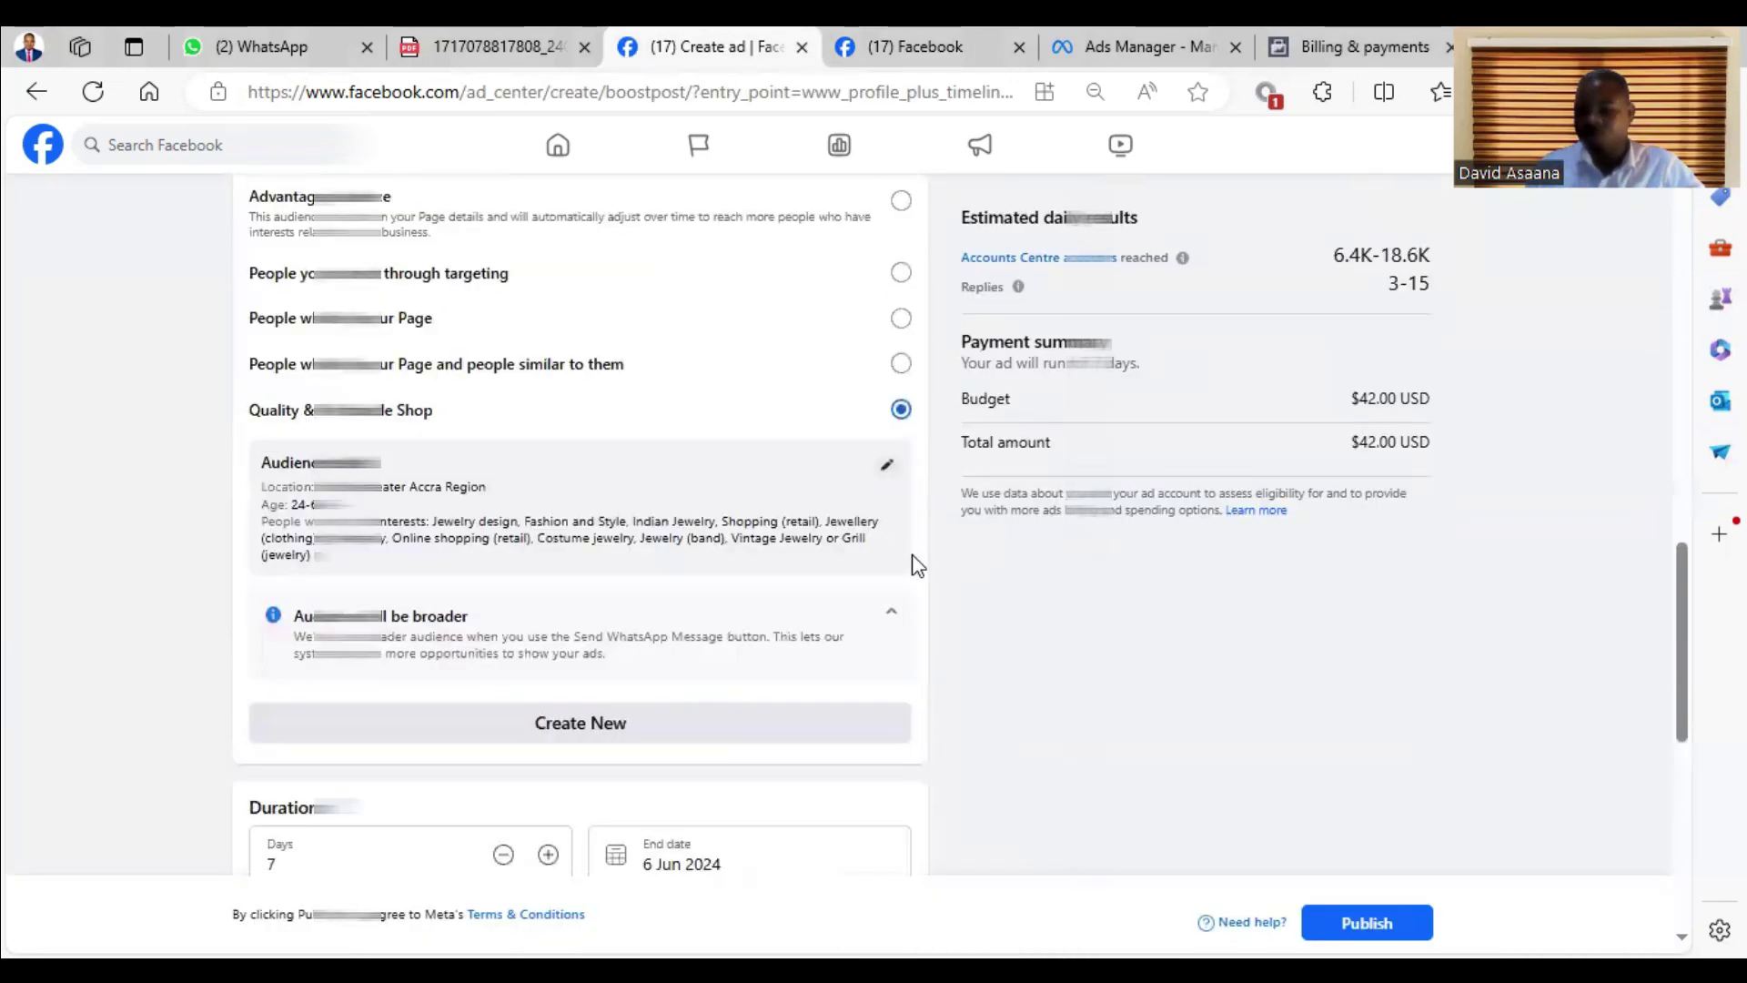
scroll(956, 628, "up", 2)
scroll(1121, 669, "up", 2)
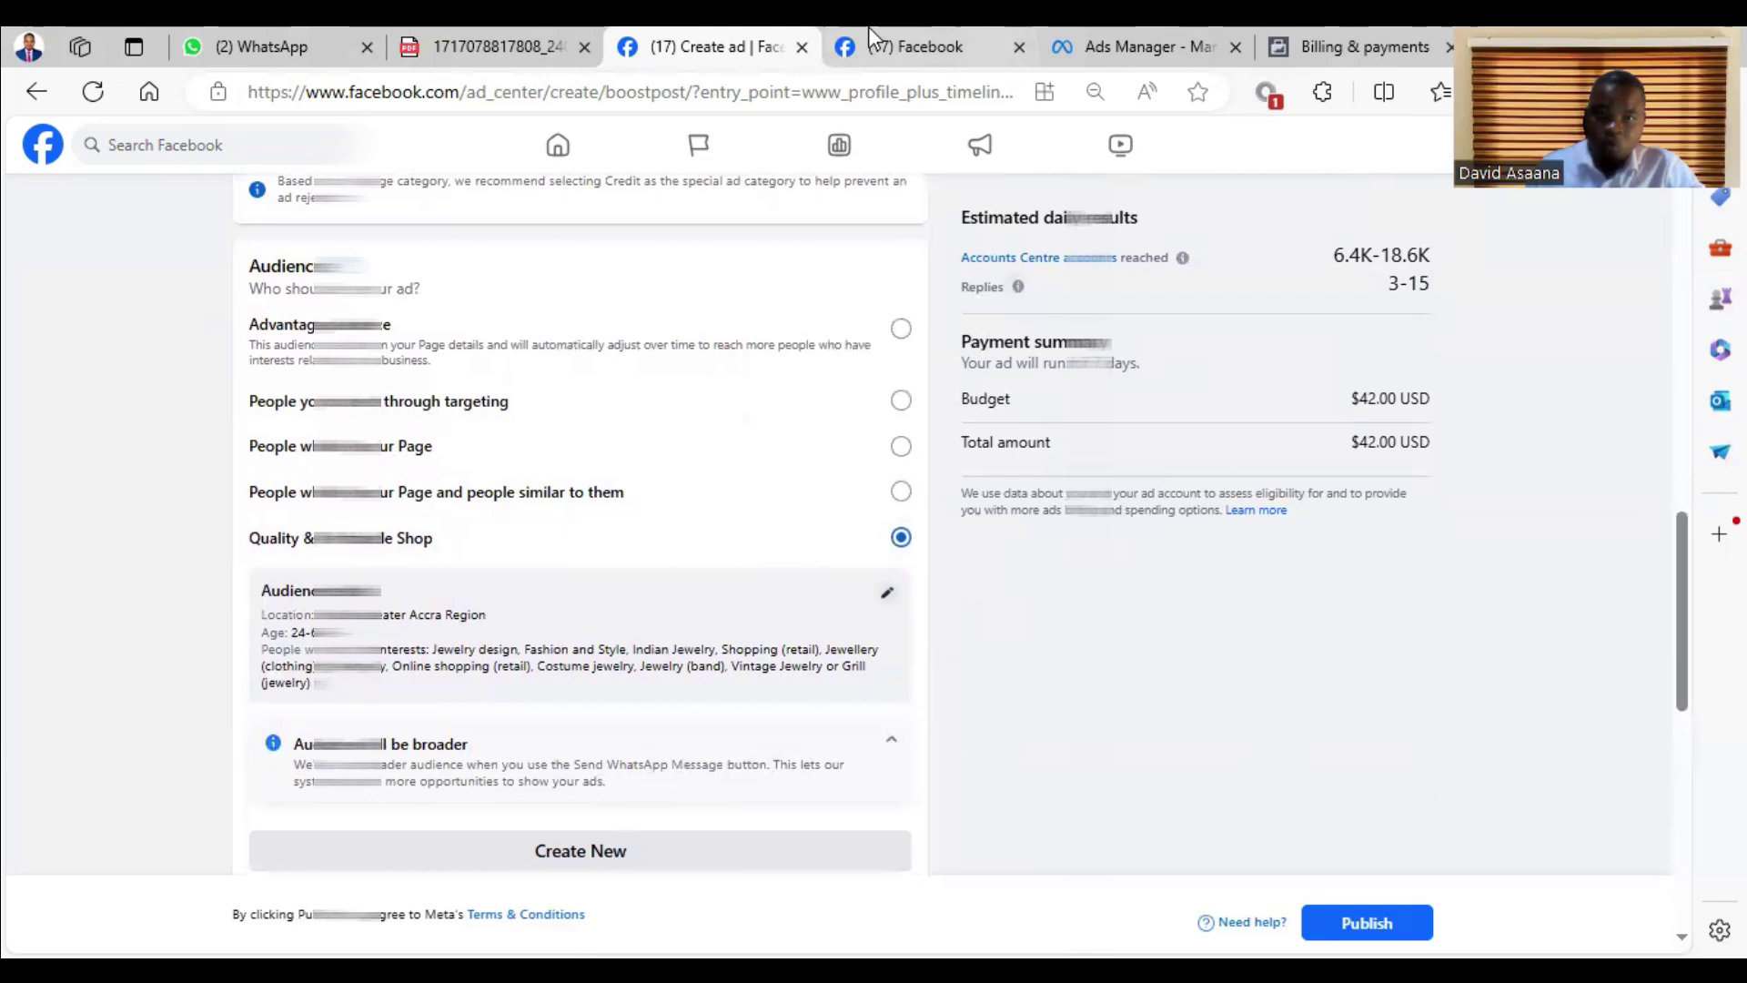
left_click(914, 48)
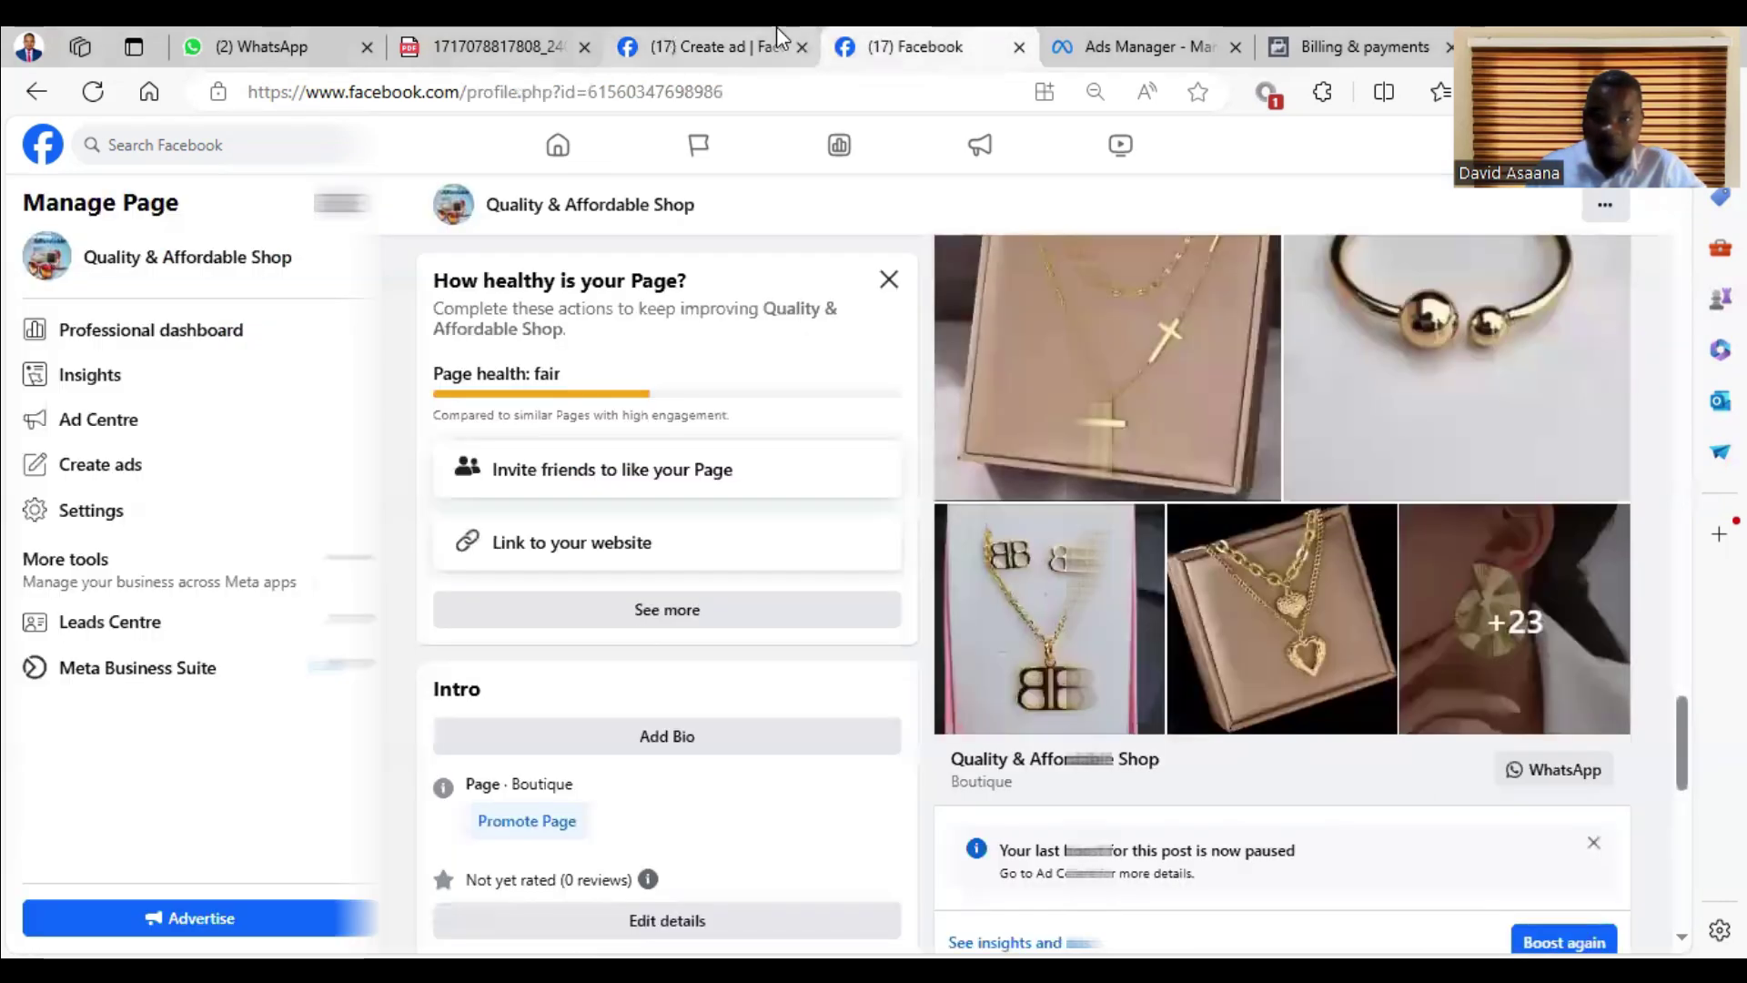
left_click(716, 46)
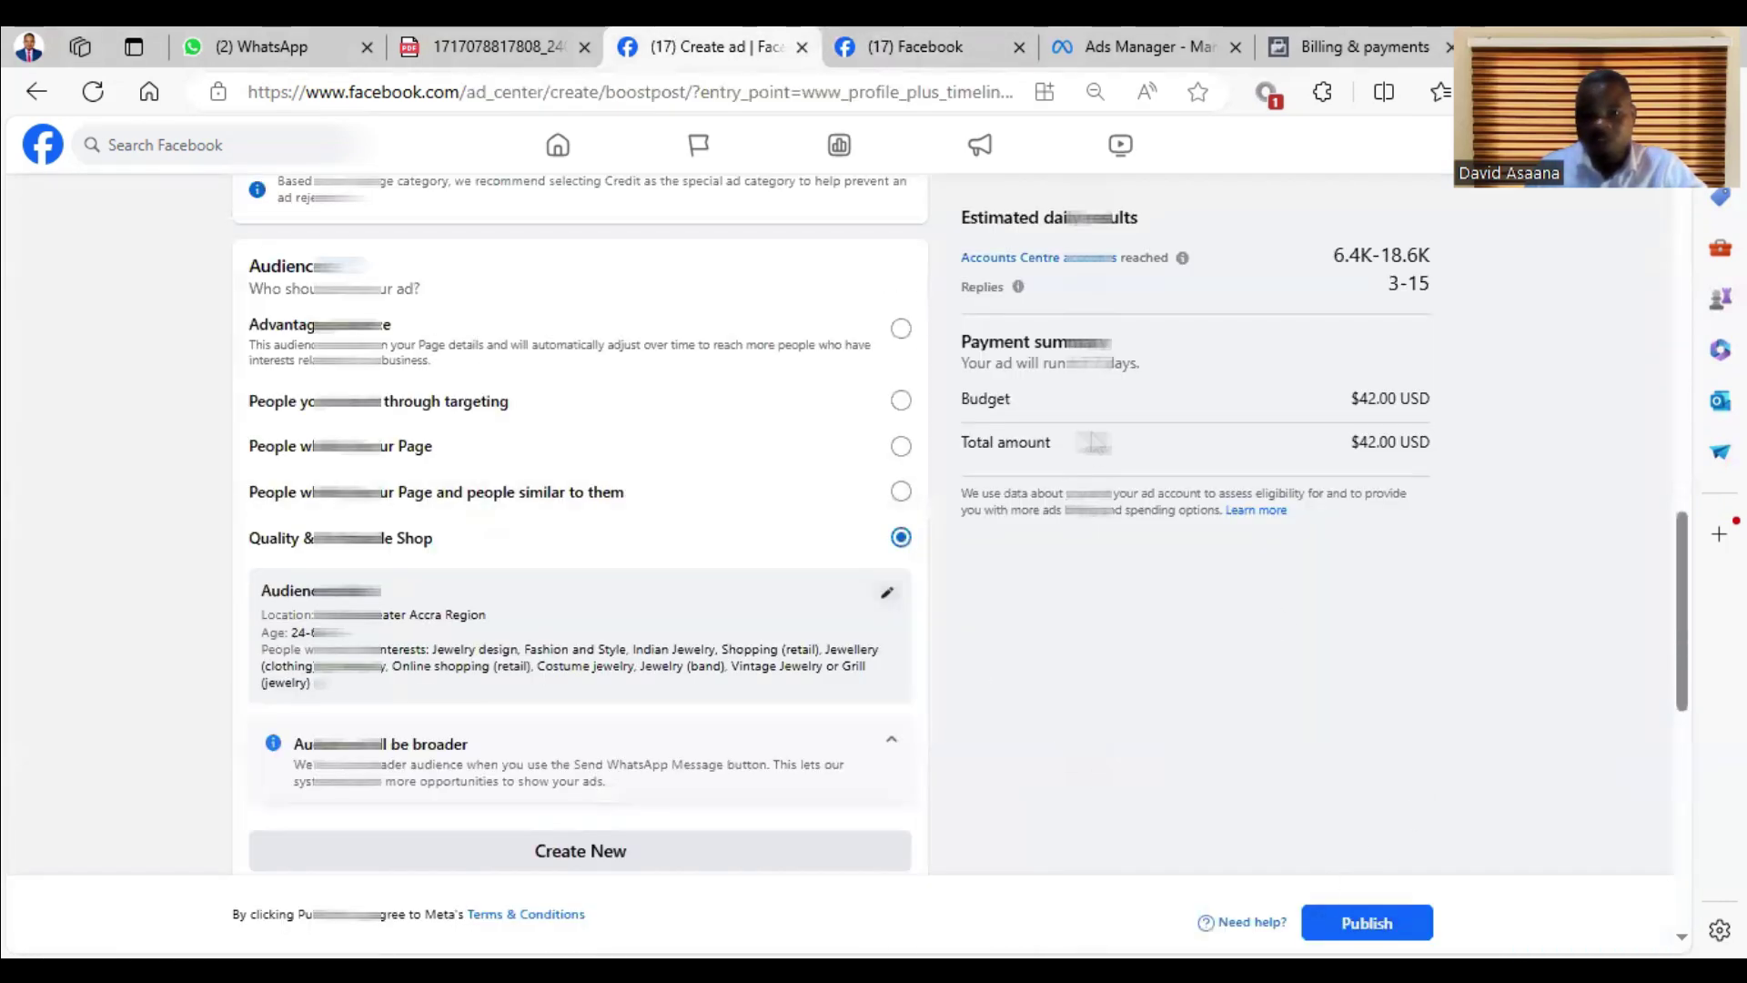
left_click(915, 47)
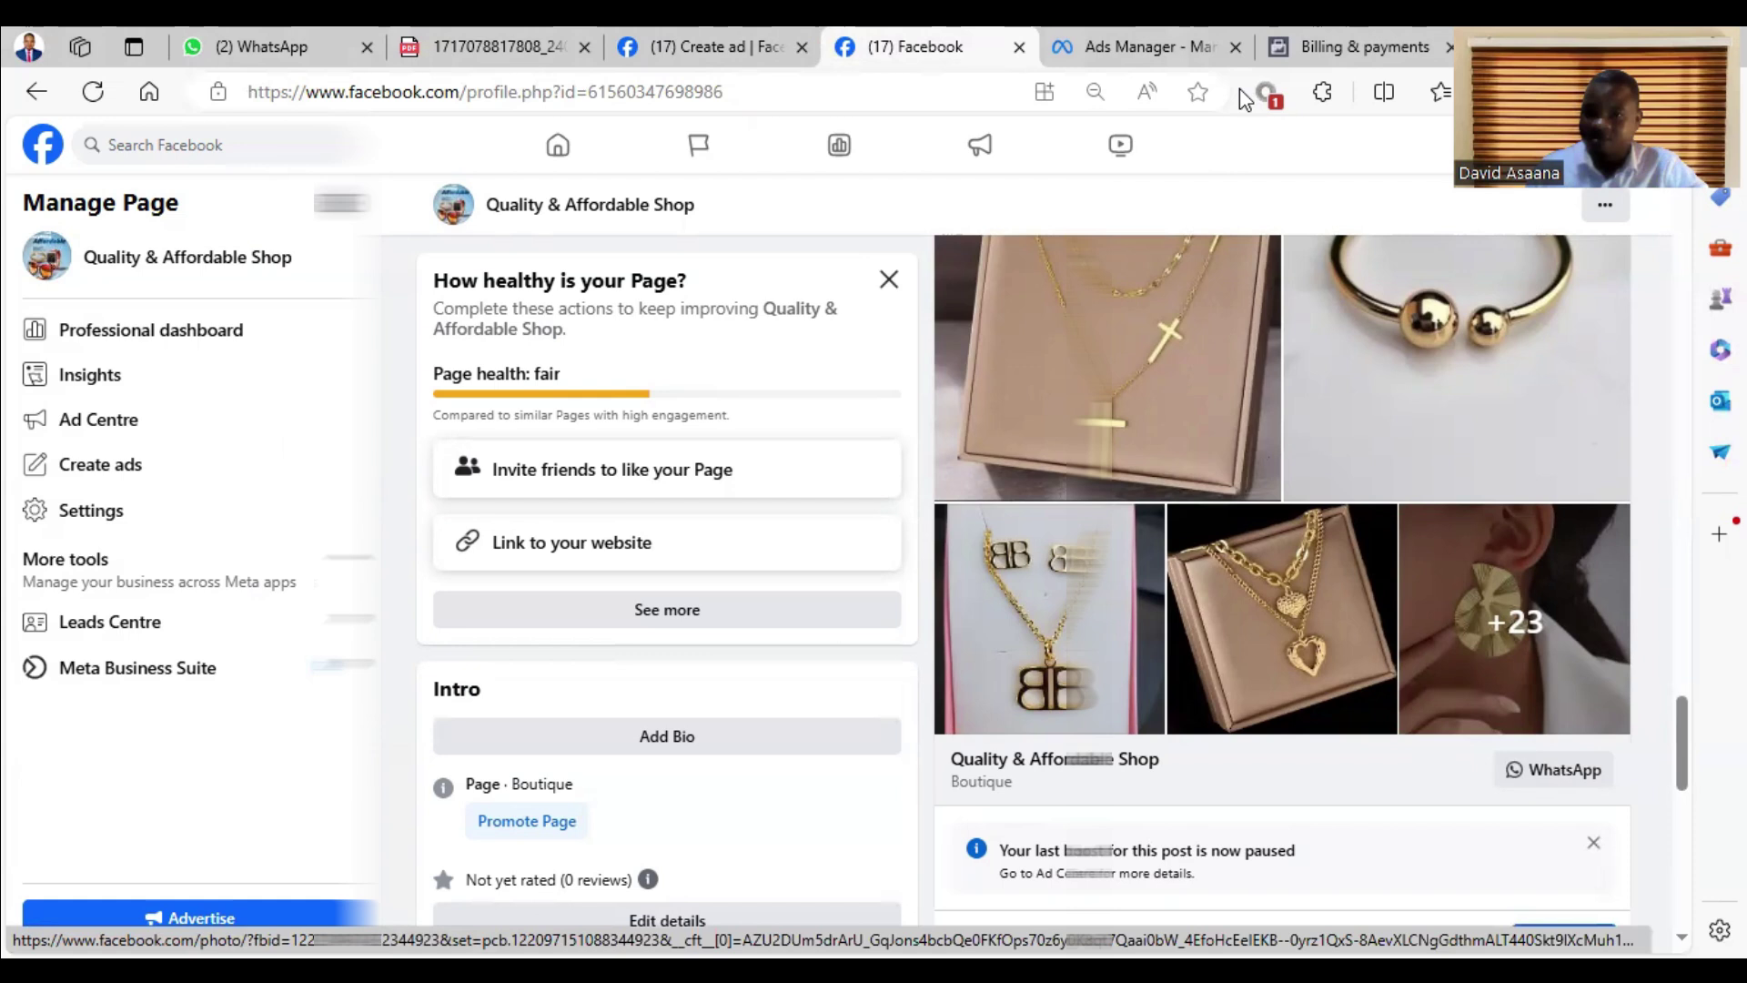
Move from the shop's Page through the Facebook feed back to the Ads Manager campaigns tab
left_click(1172, 25)
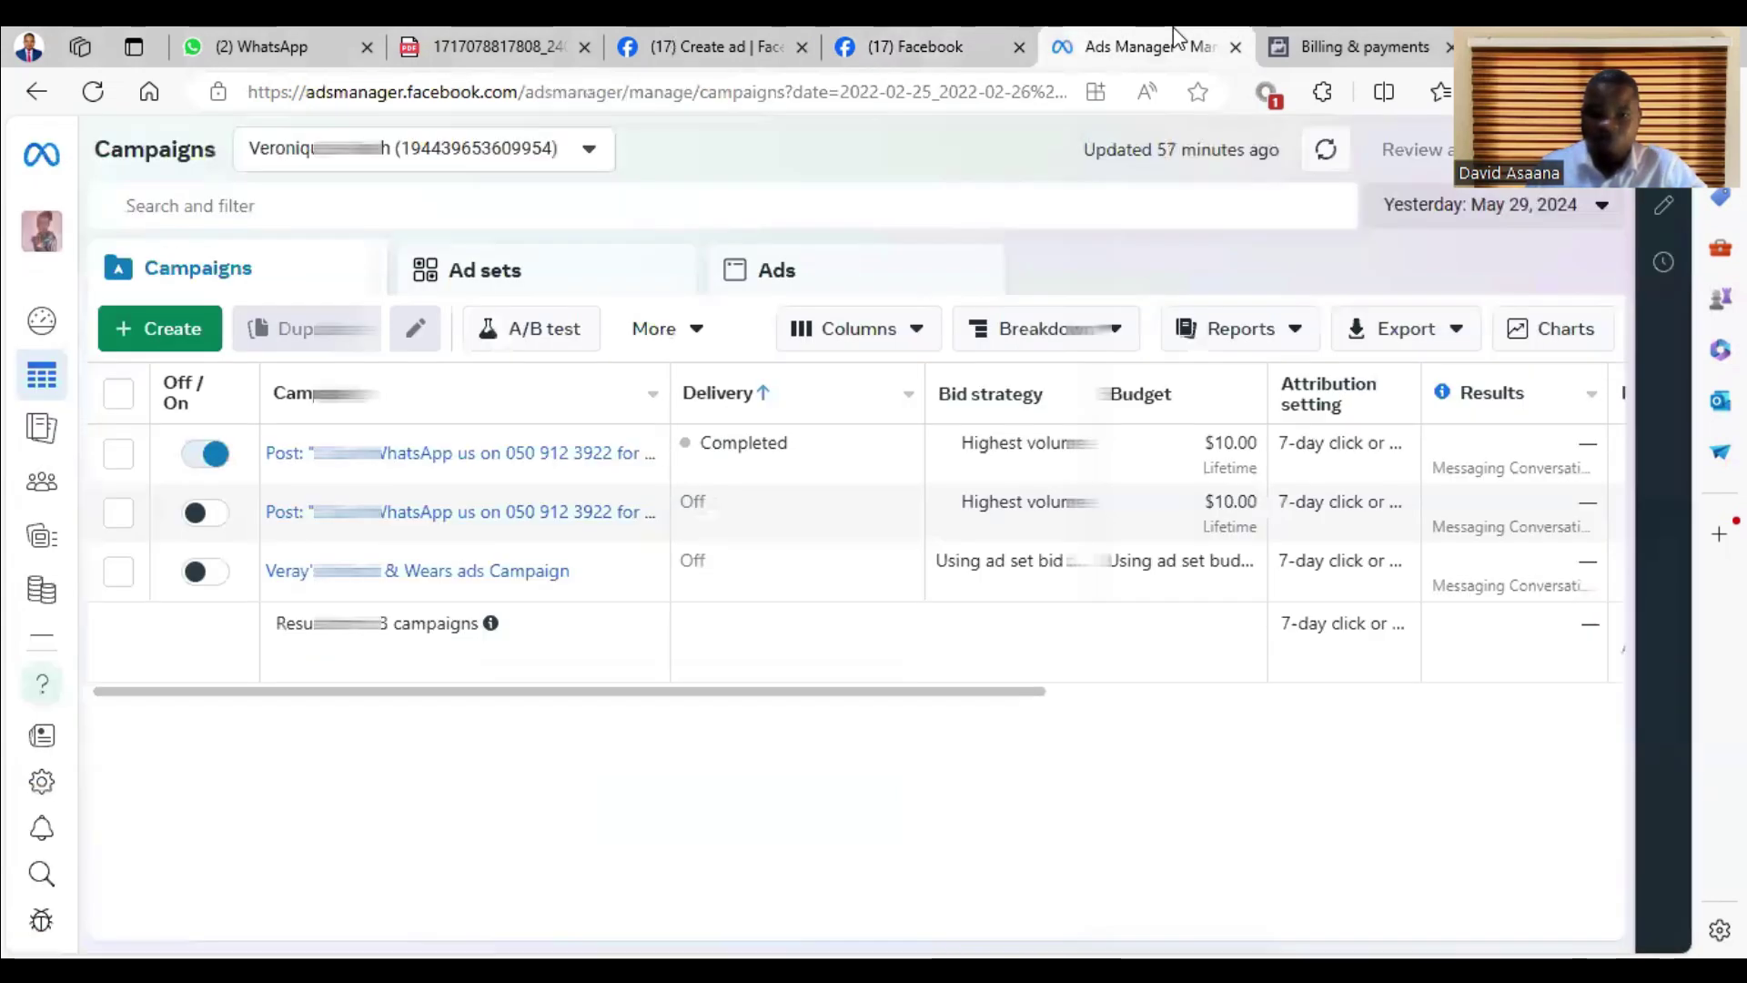
left_click(939, 26)
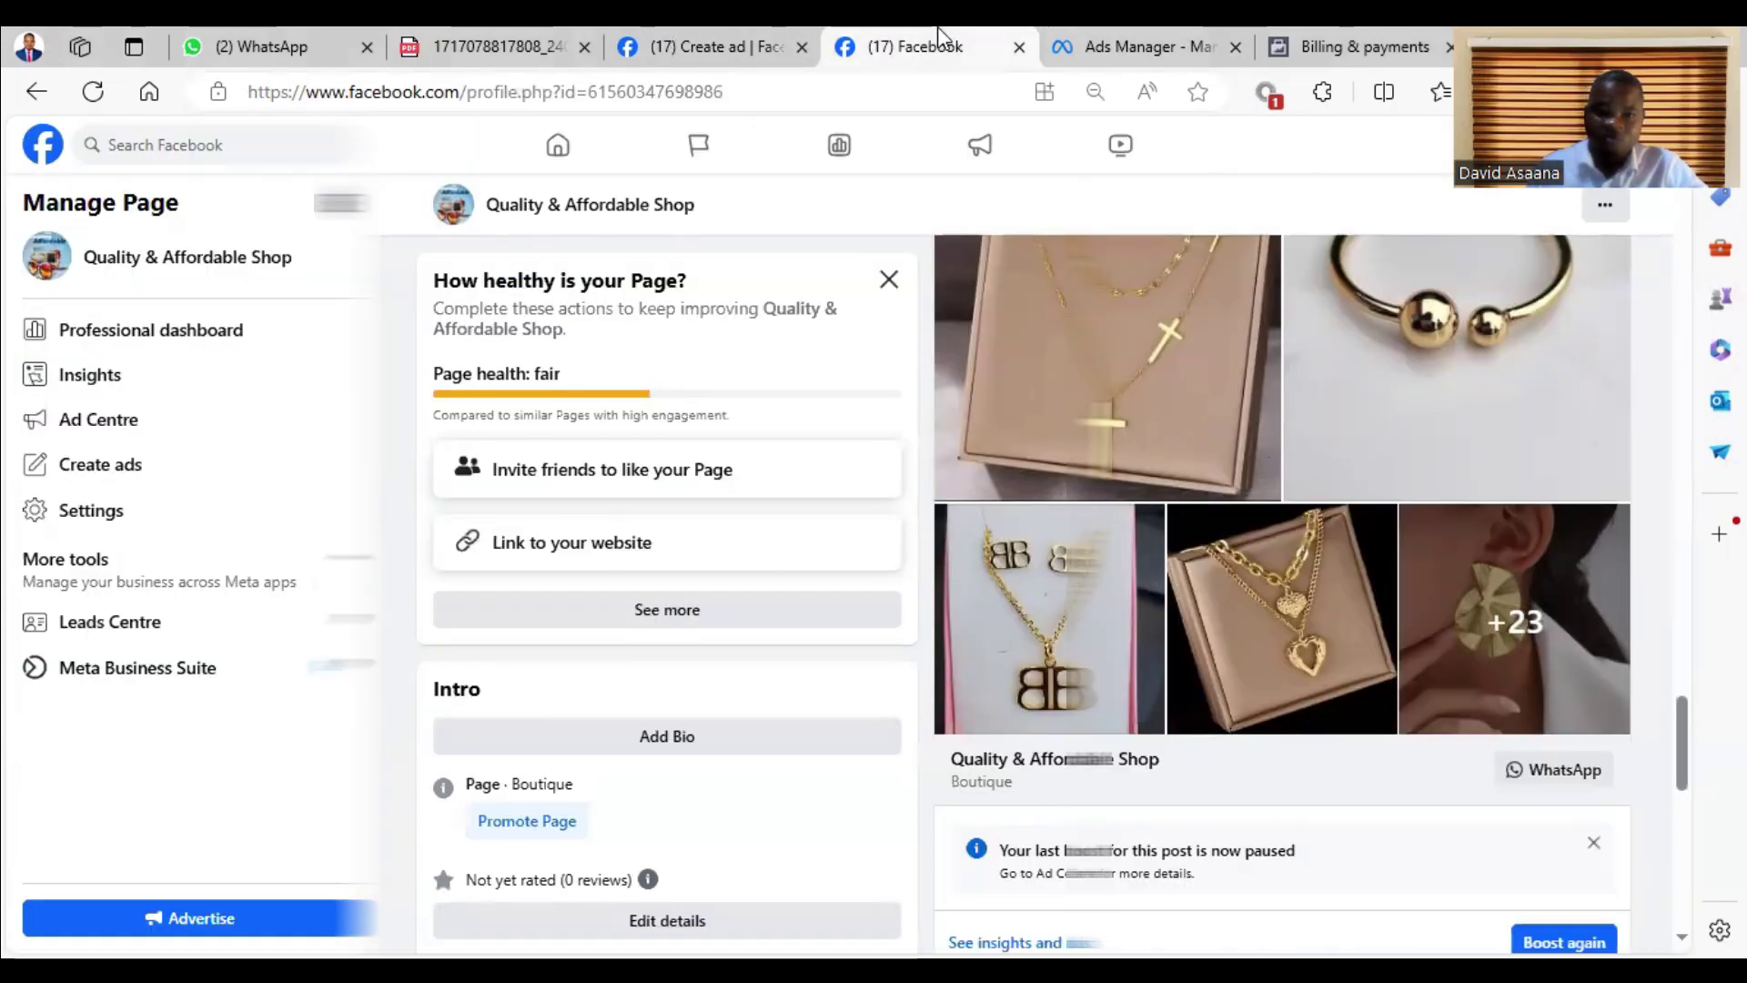
left_click(556, 144)
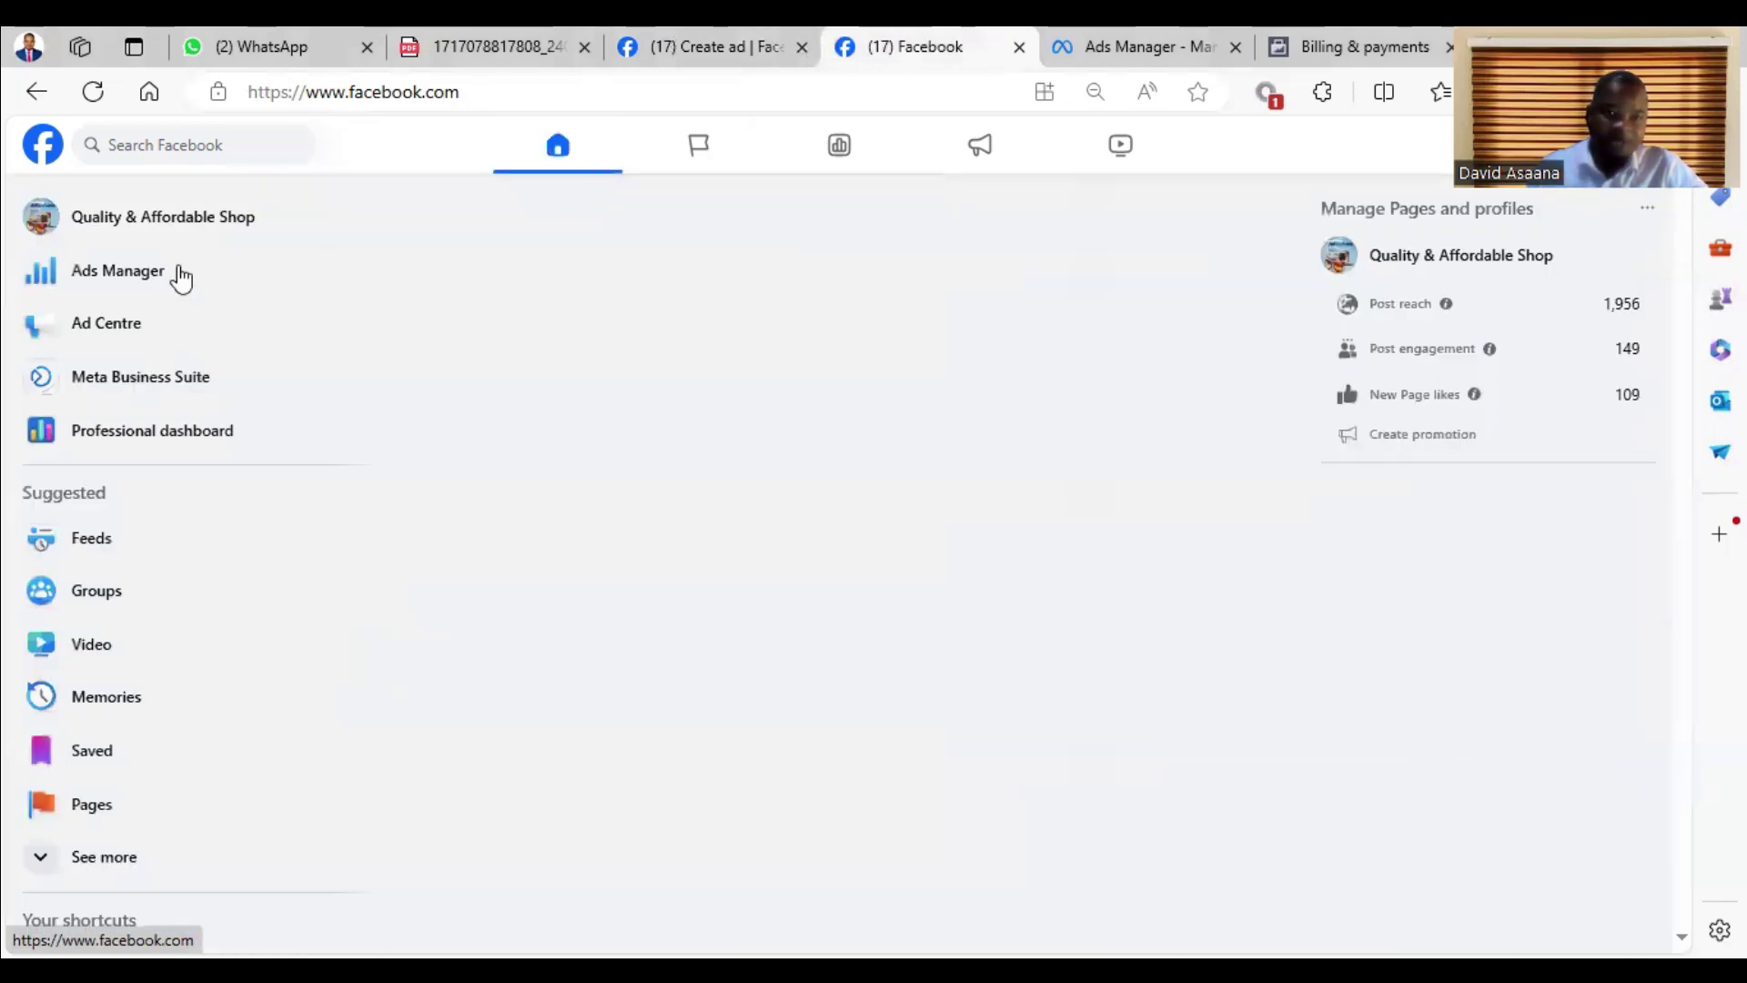
left_click(117, 270)
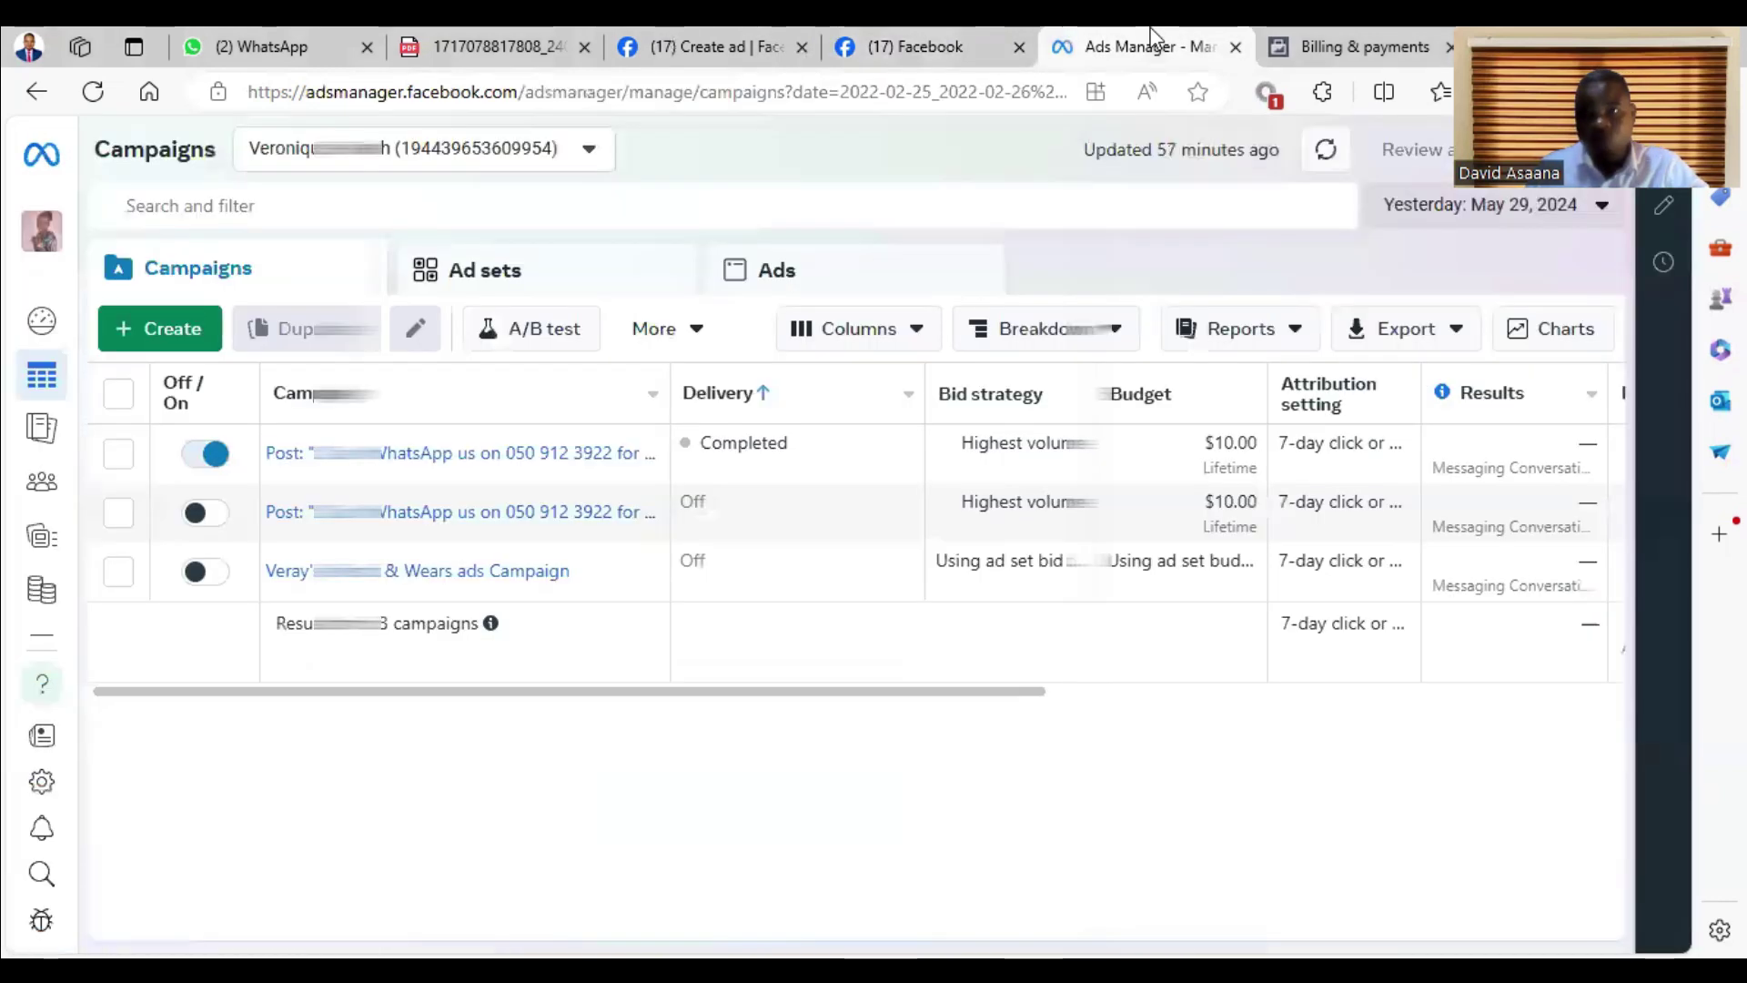
left_click(396, 451)
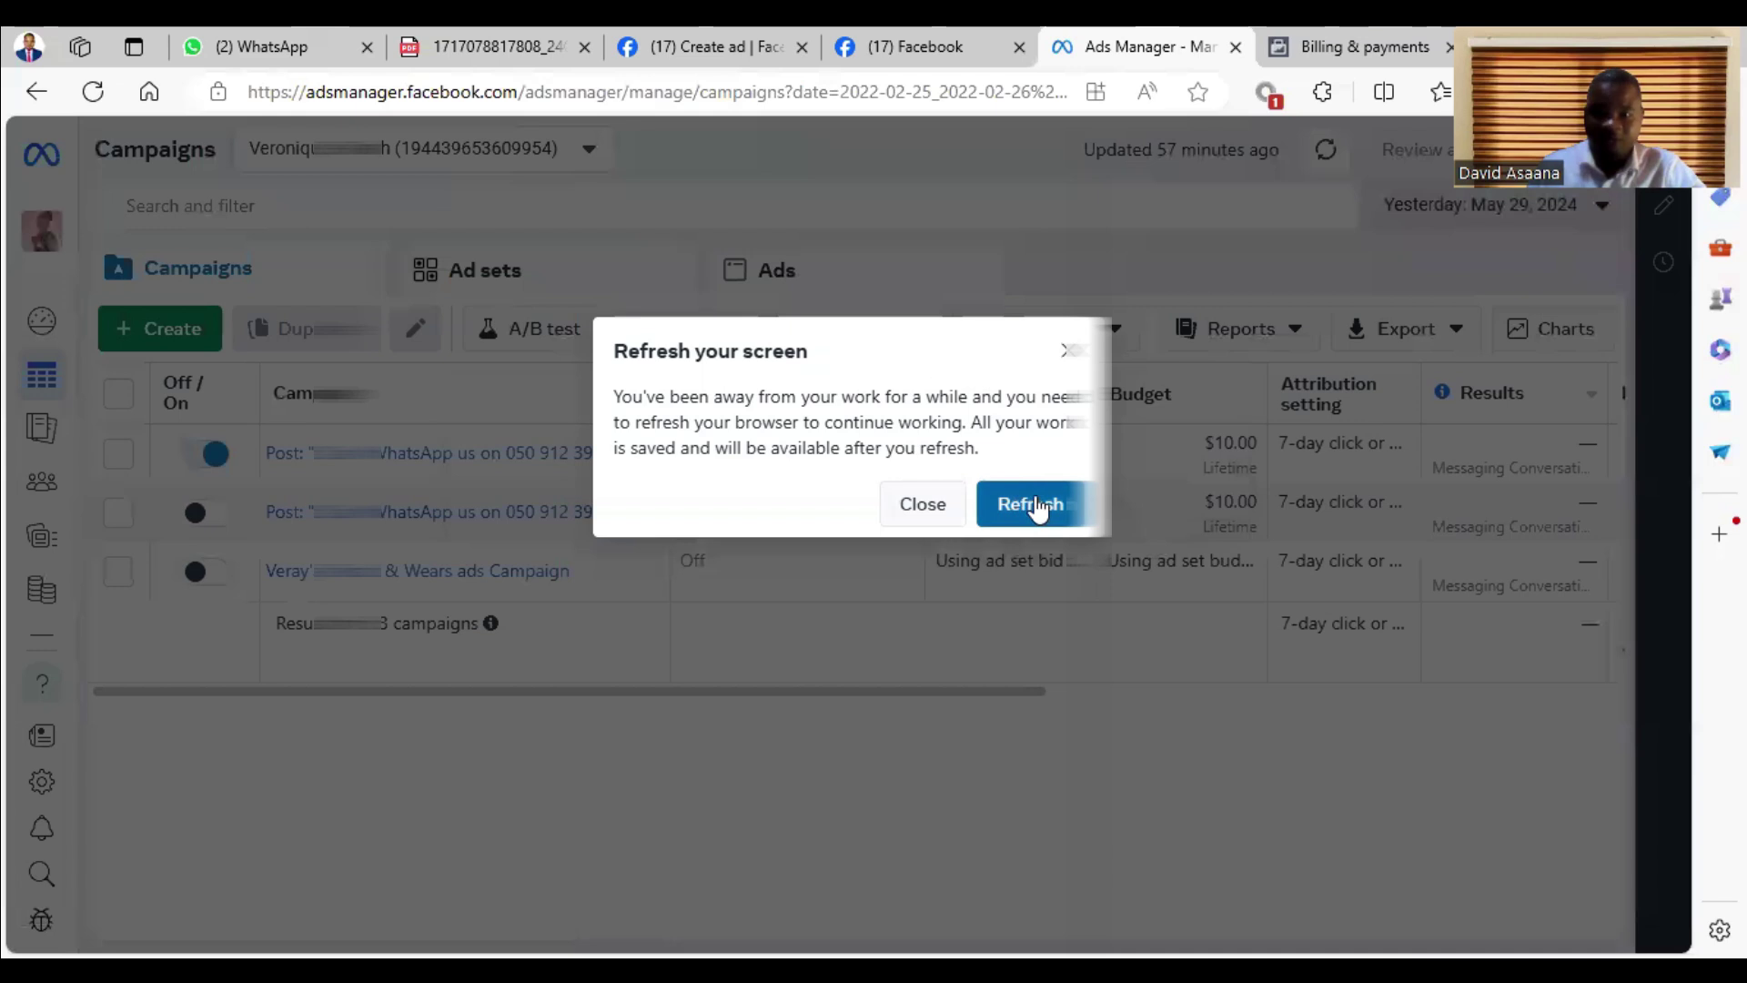
Refresh Ads Manager after the idle-timeout prompt and return to the reloading account tab
left_click(1030, 503)
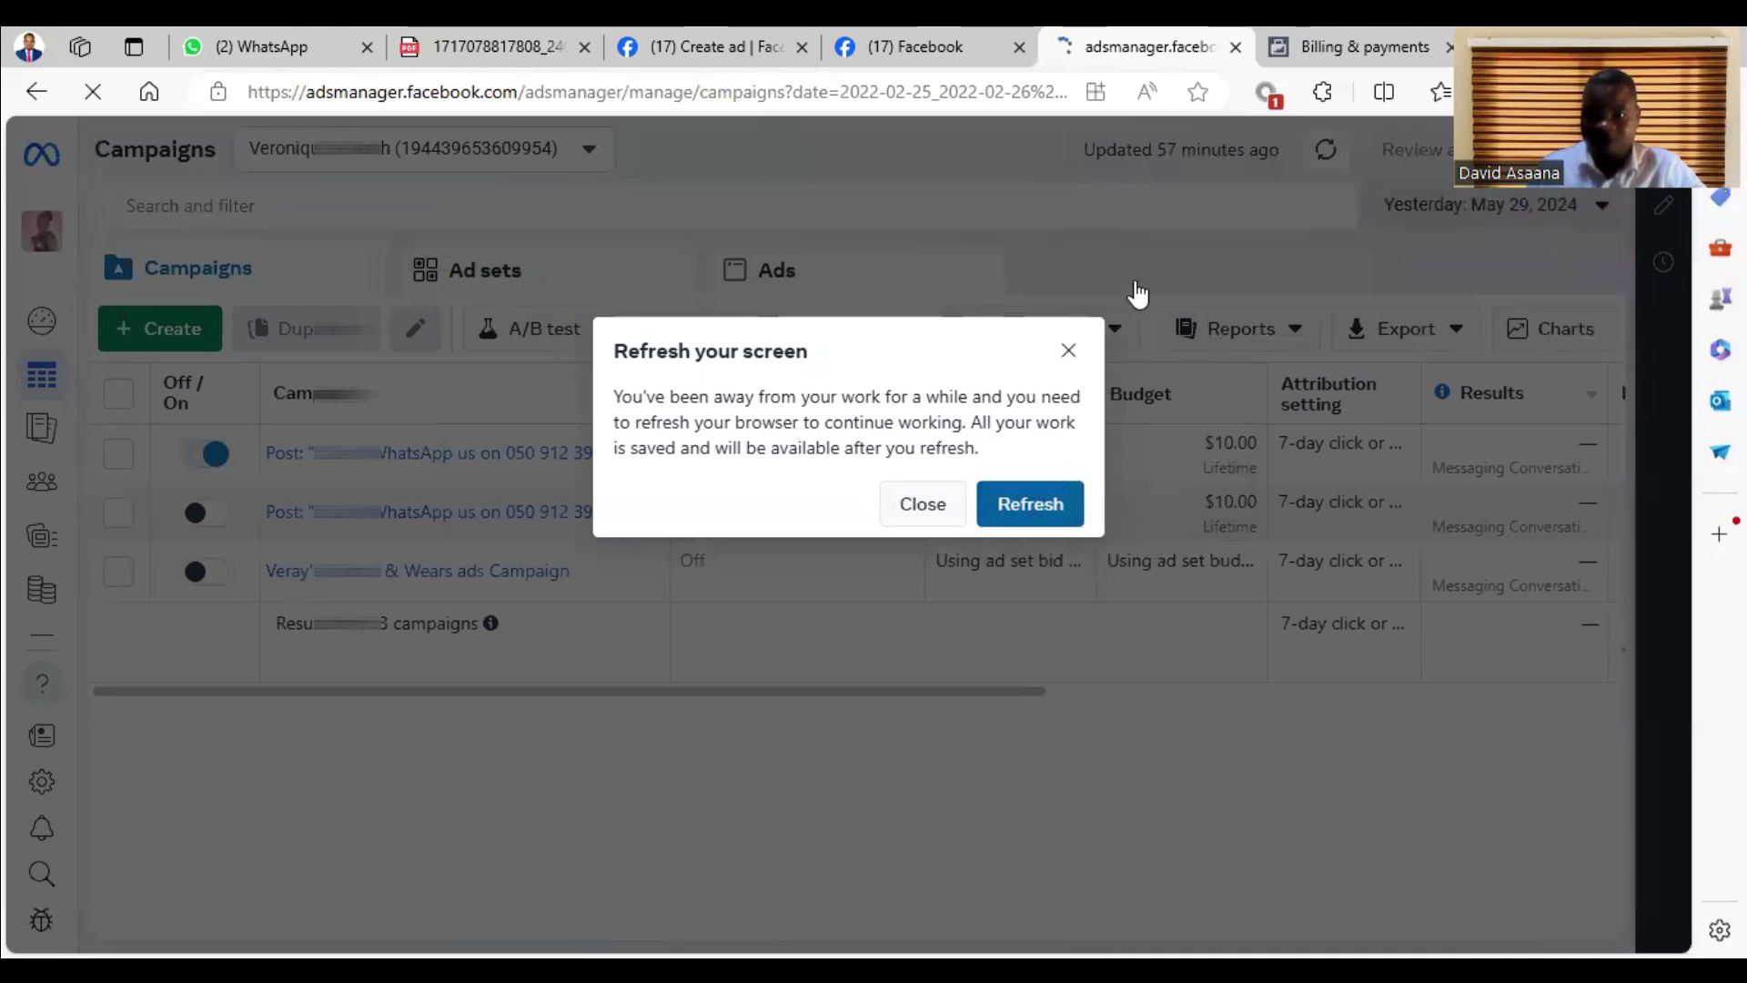
left_click(963, 26)
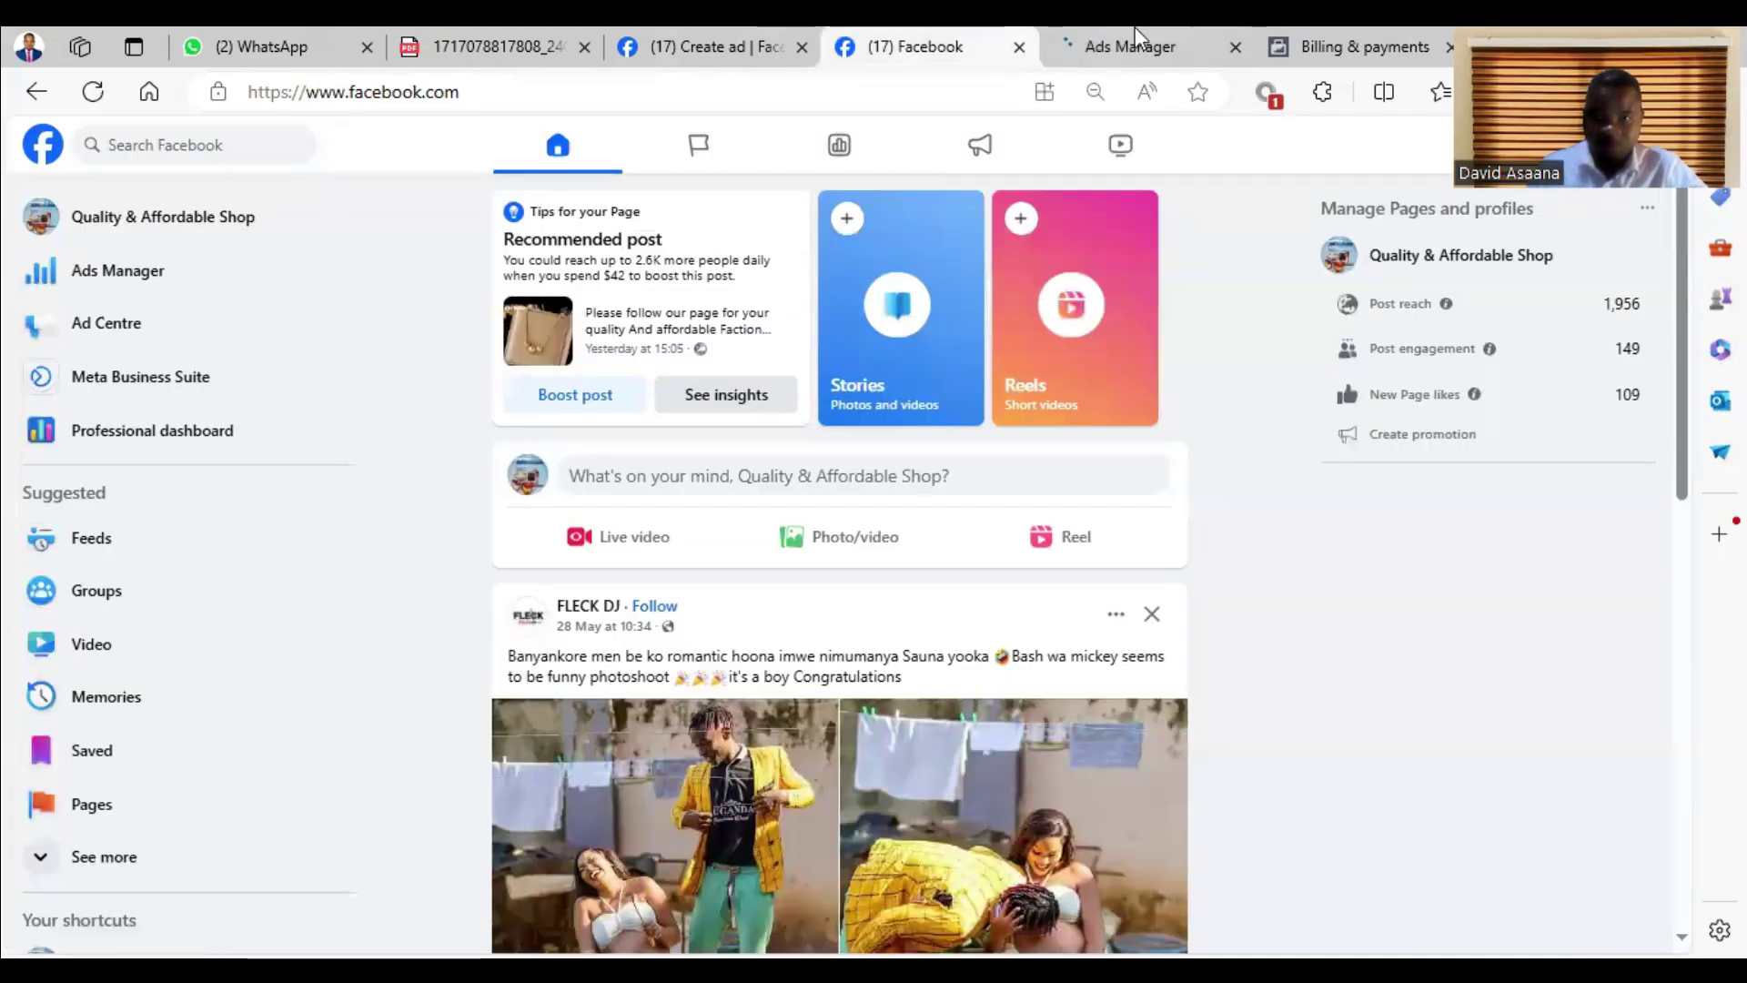
left_click(1135, 26)
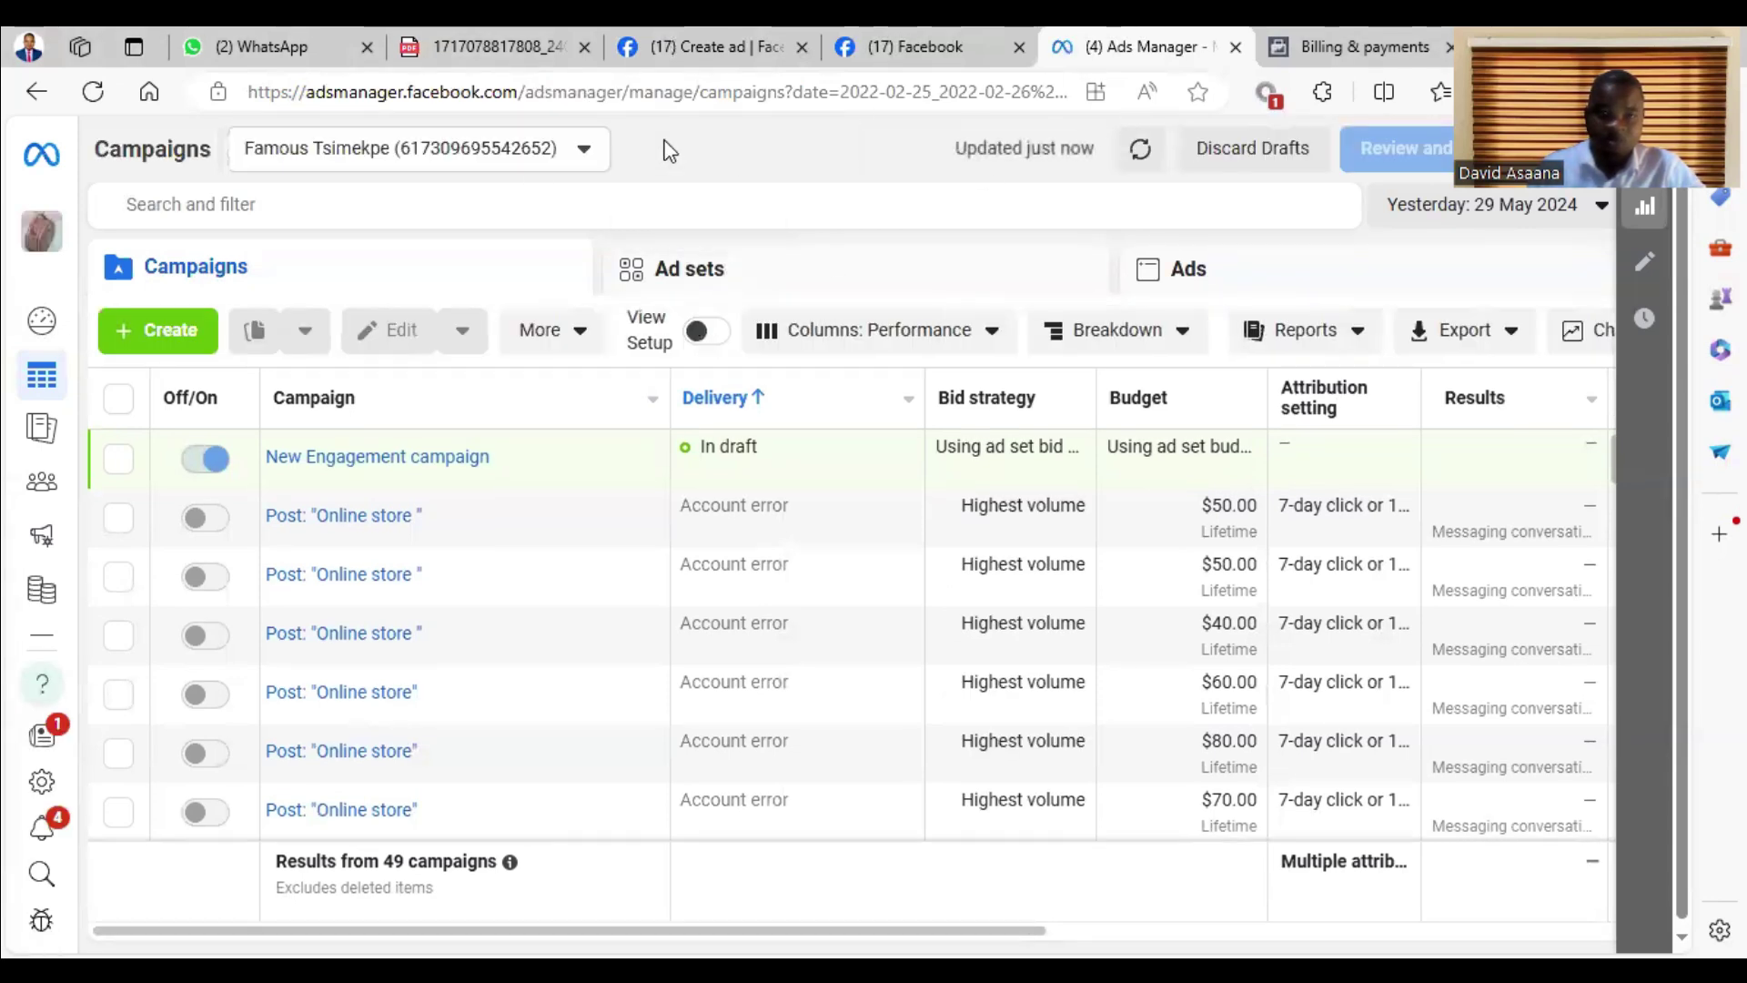
Switch the ad account to Quality & Affordable Shop ad Account from the account dropdown
left_click(519, 148)
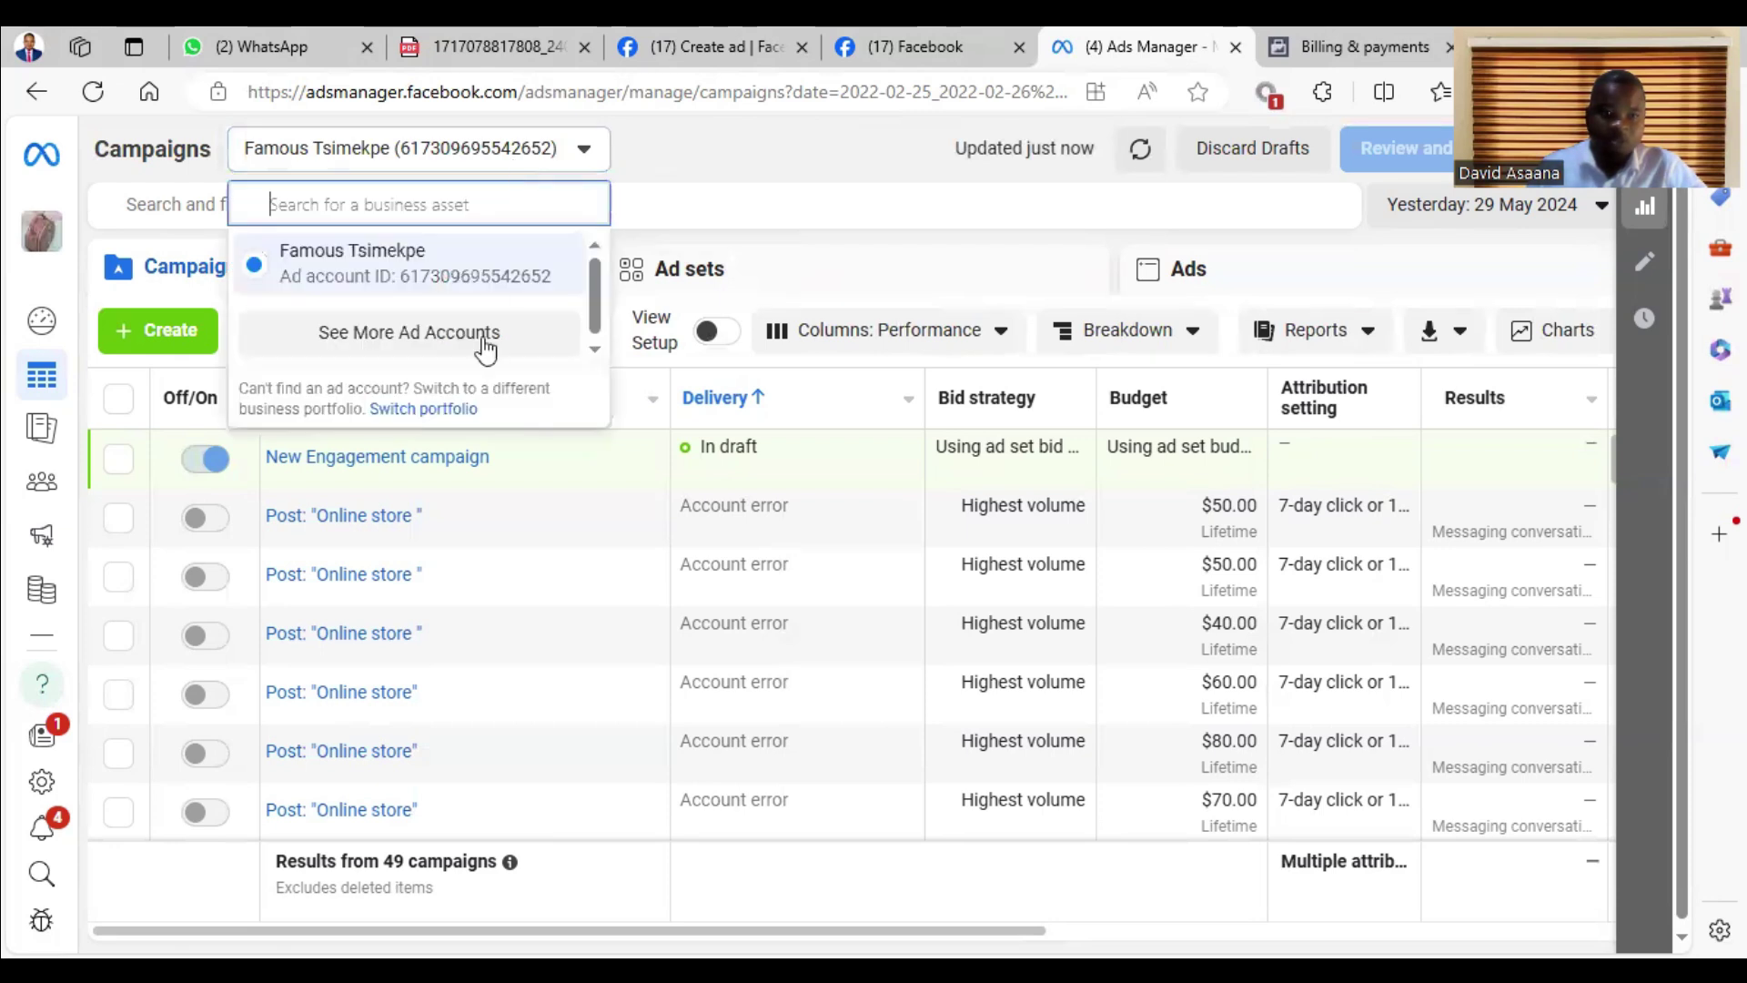
scroll(485, 346, "down", 2)
scroll(466, 329, "down", 1)
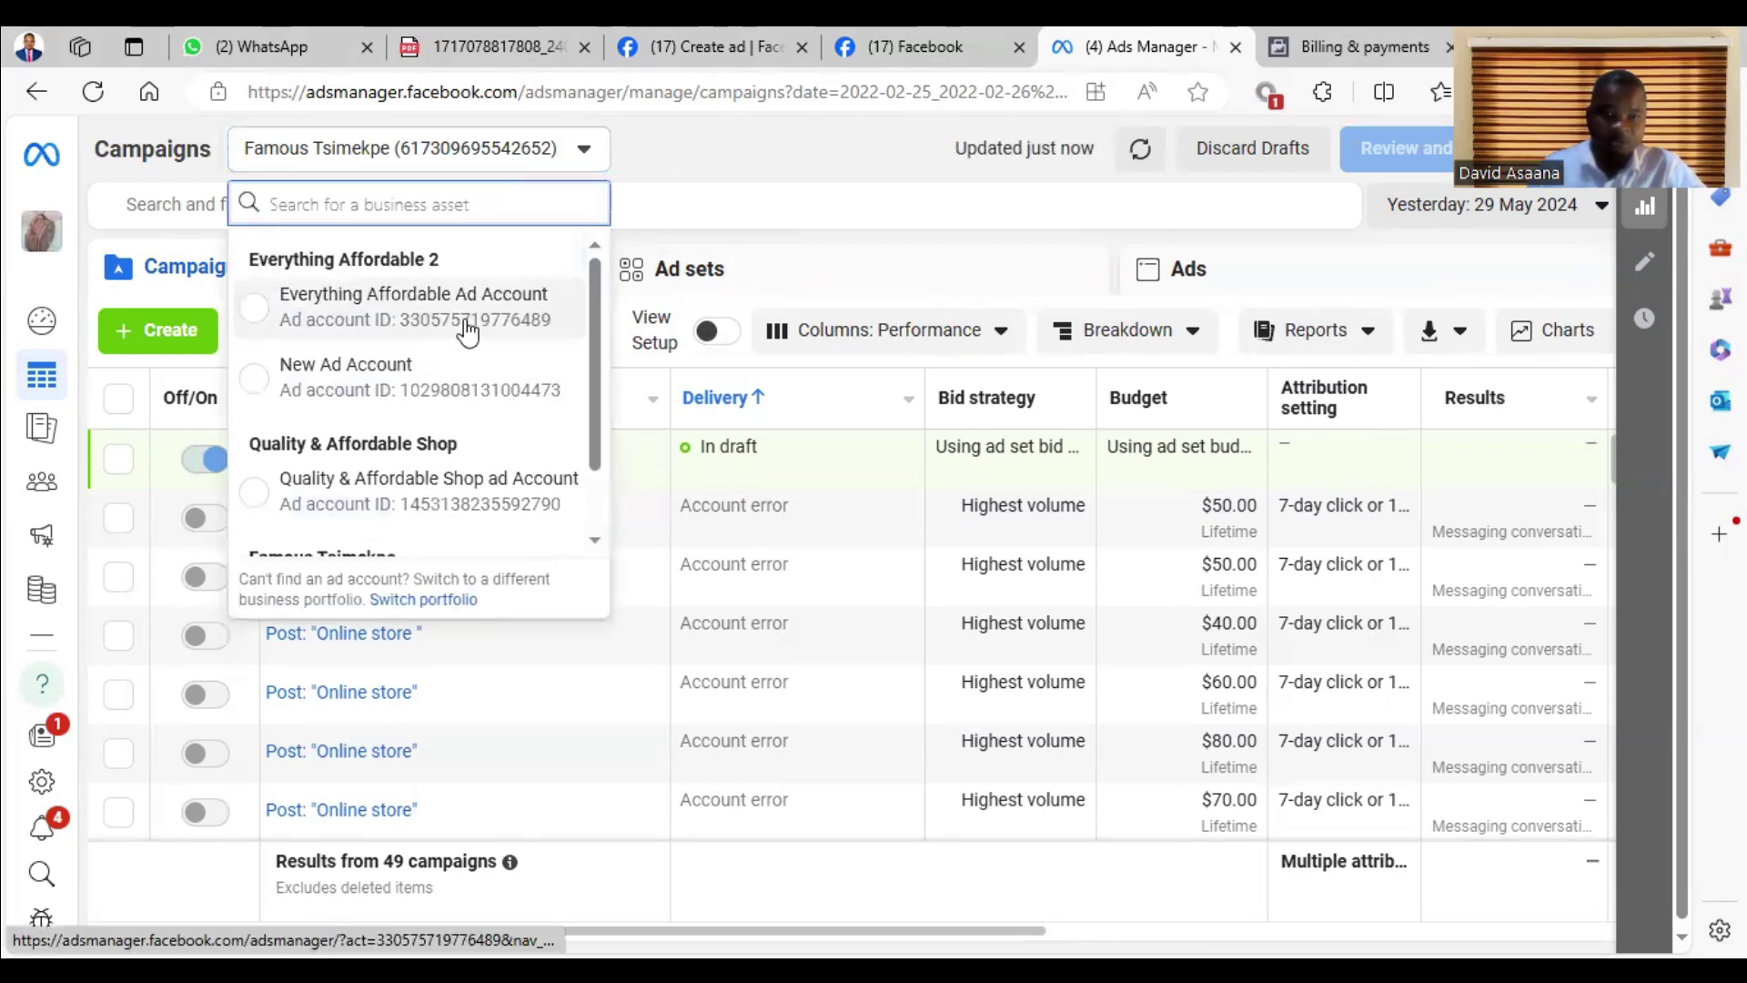
left_click(464, 319)
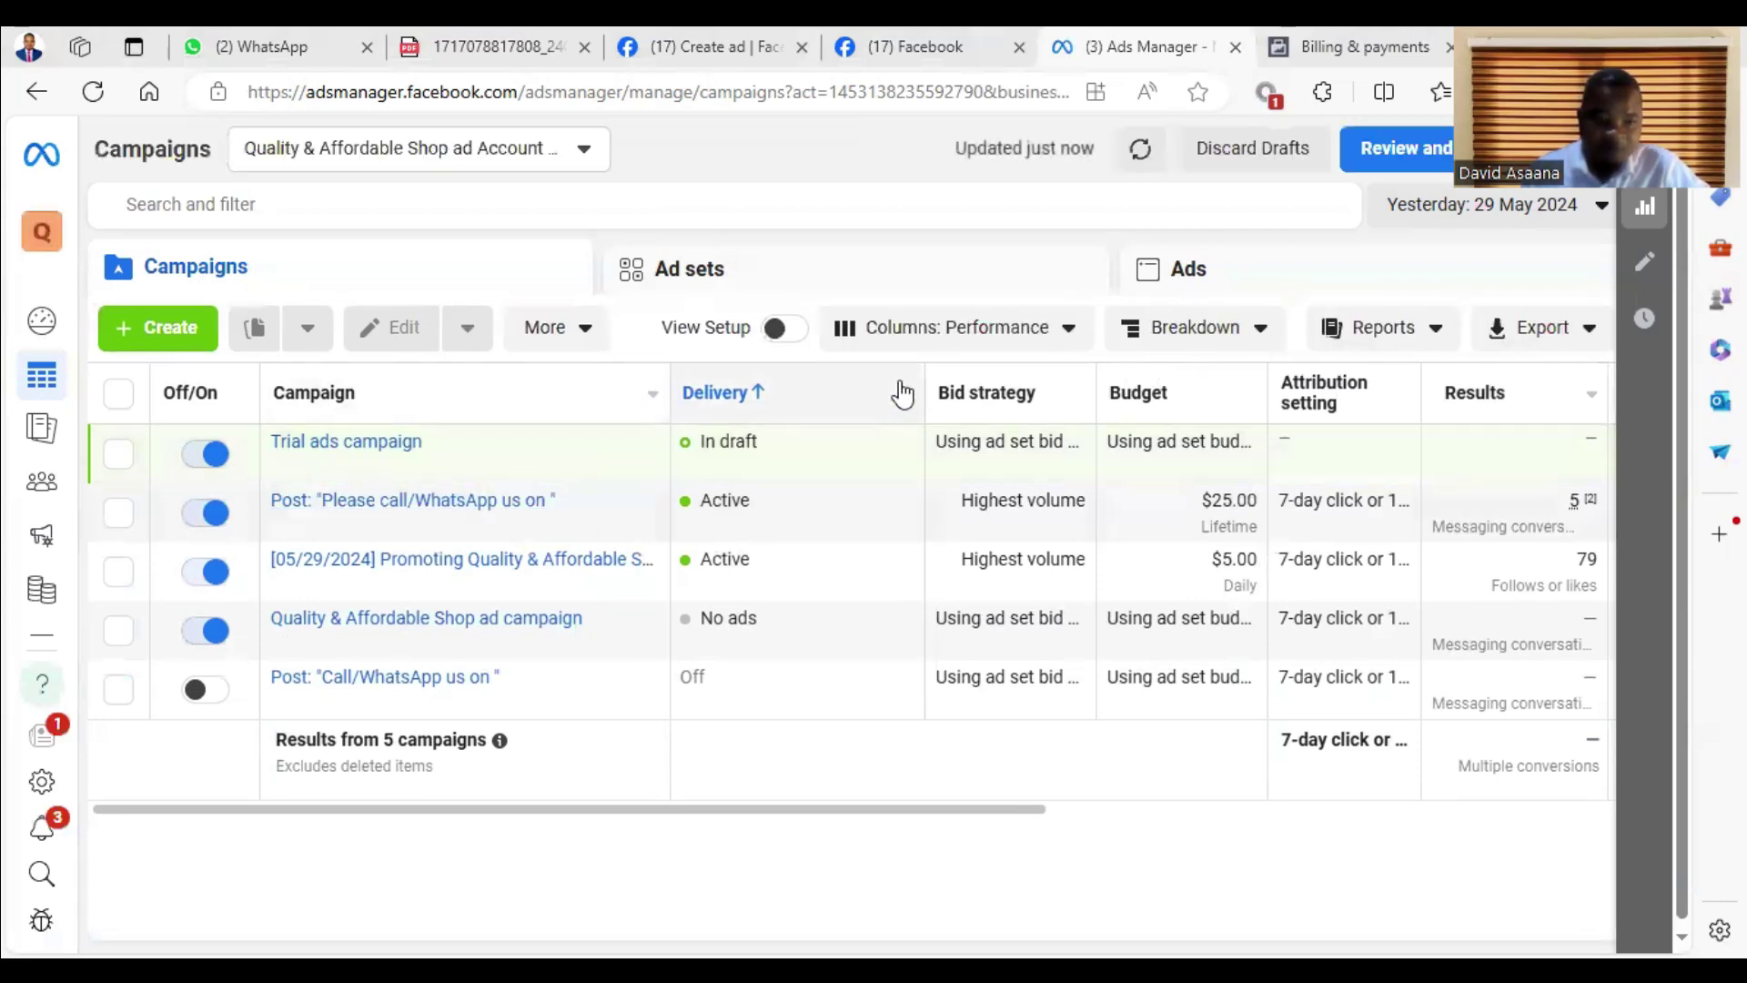
Create a new campaign with the Engagement objective using the manual engagement setup
left_click(139, 322)
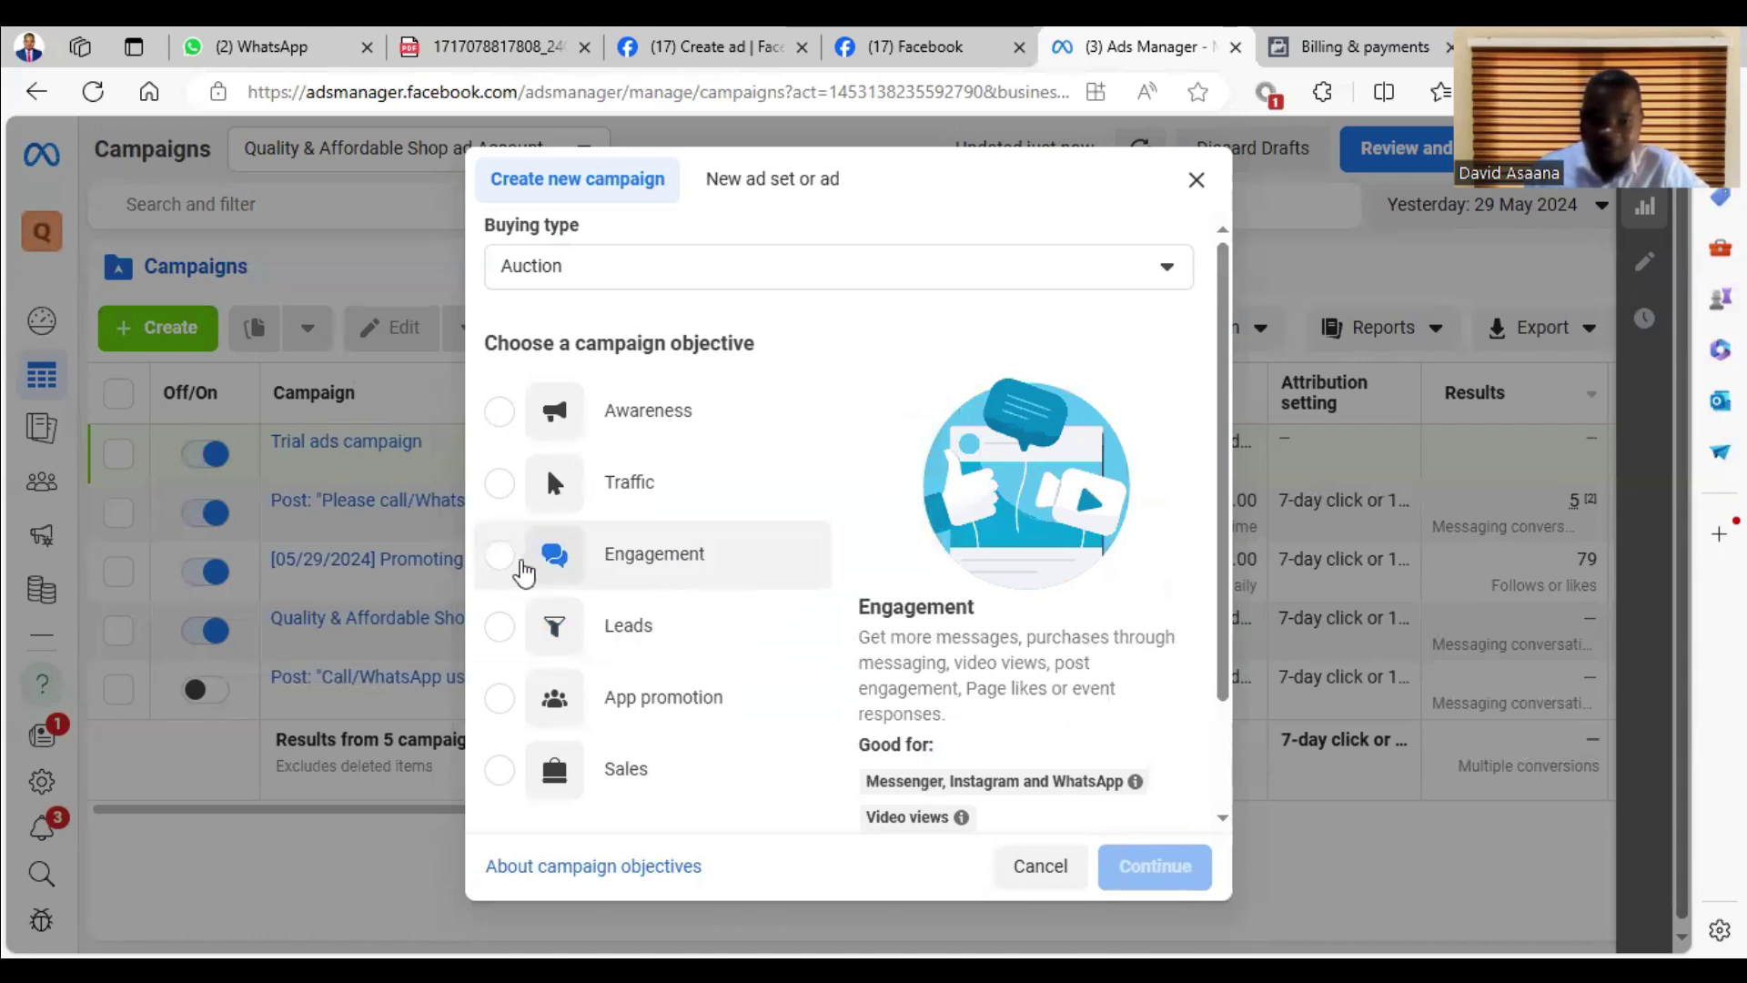
left_click(519, 554)
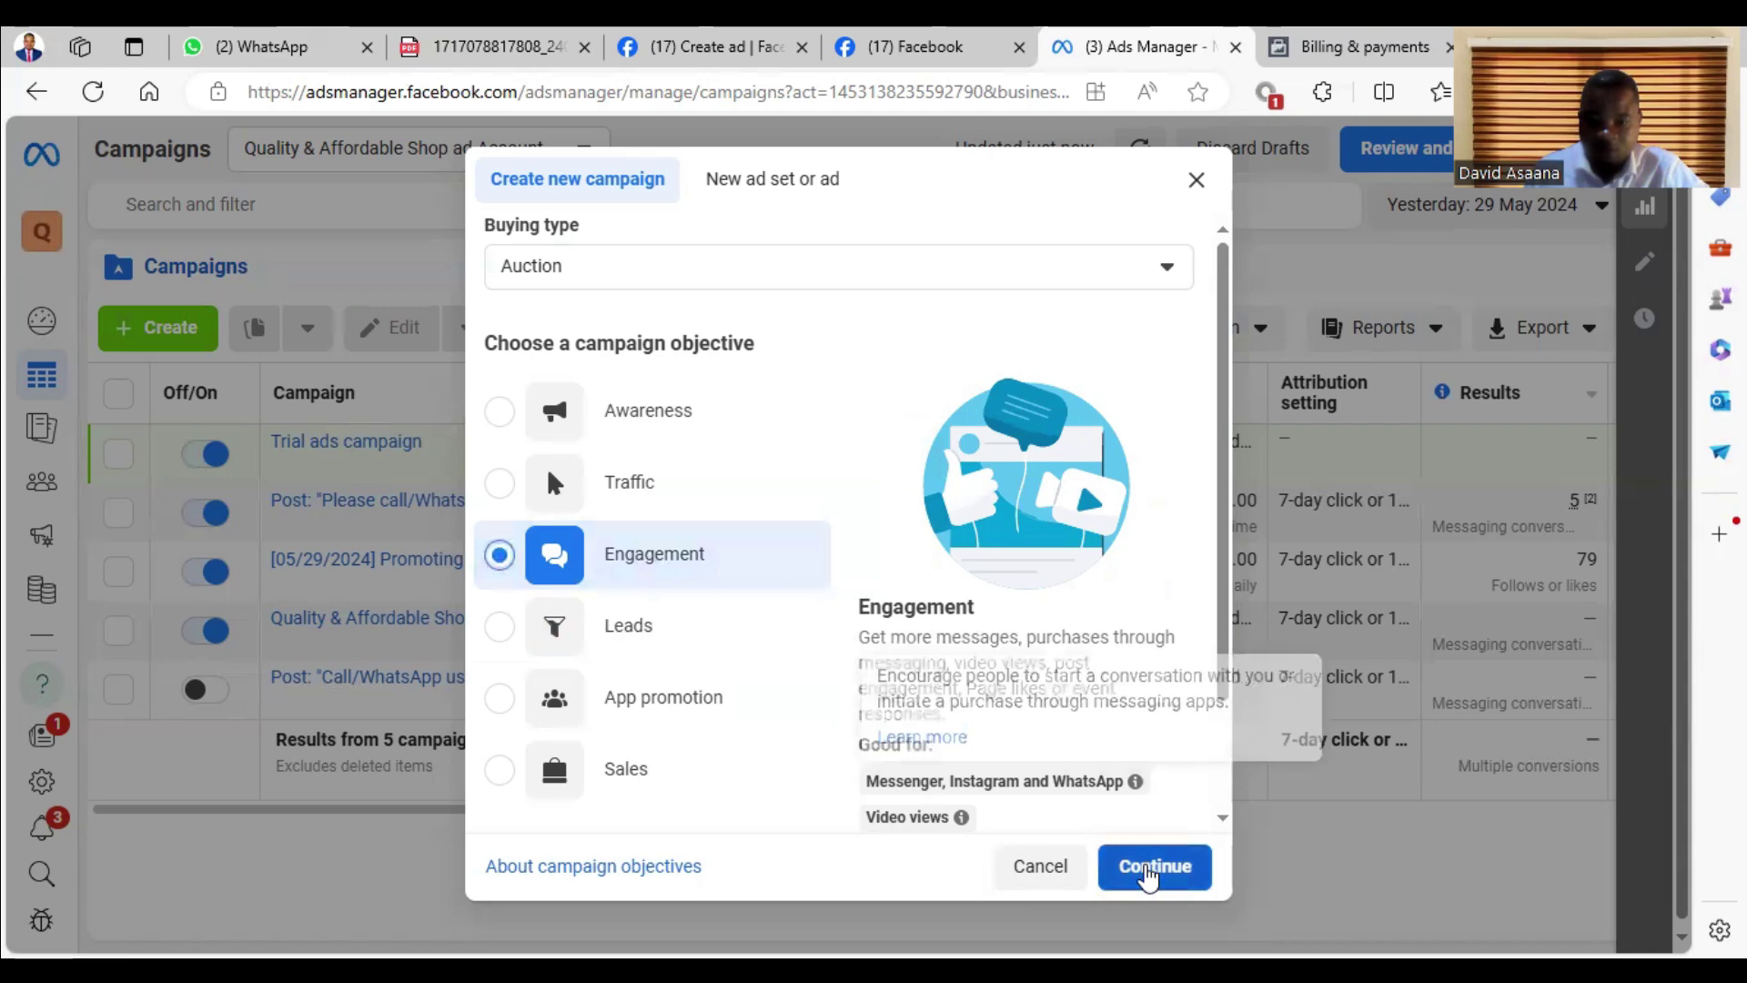
left_click(1155, 866)
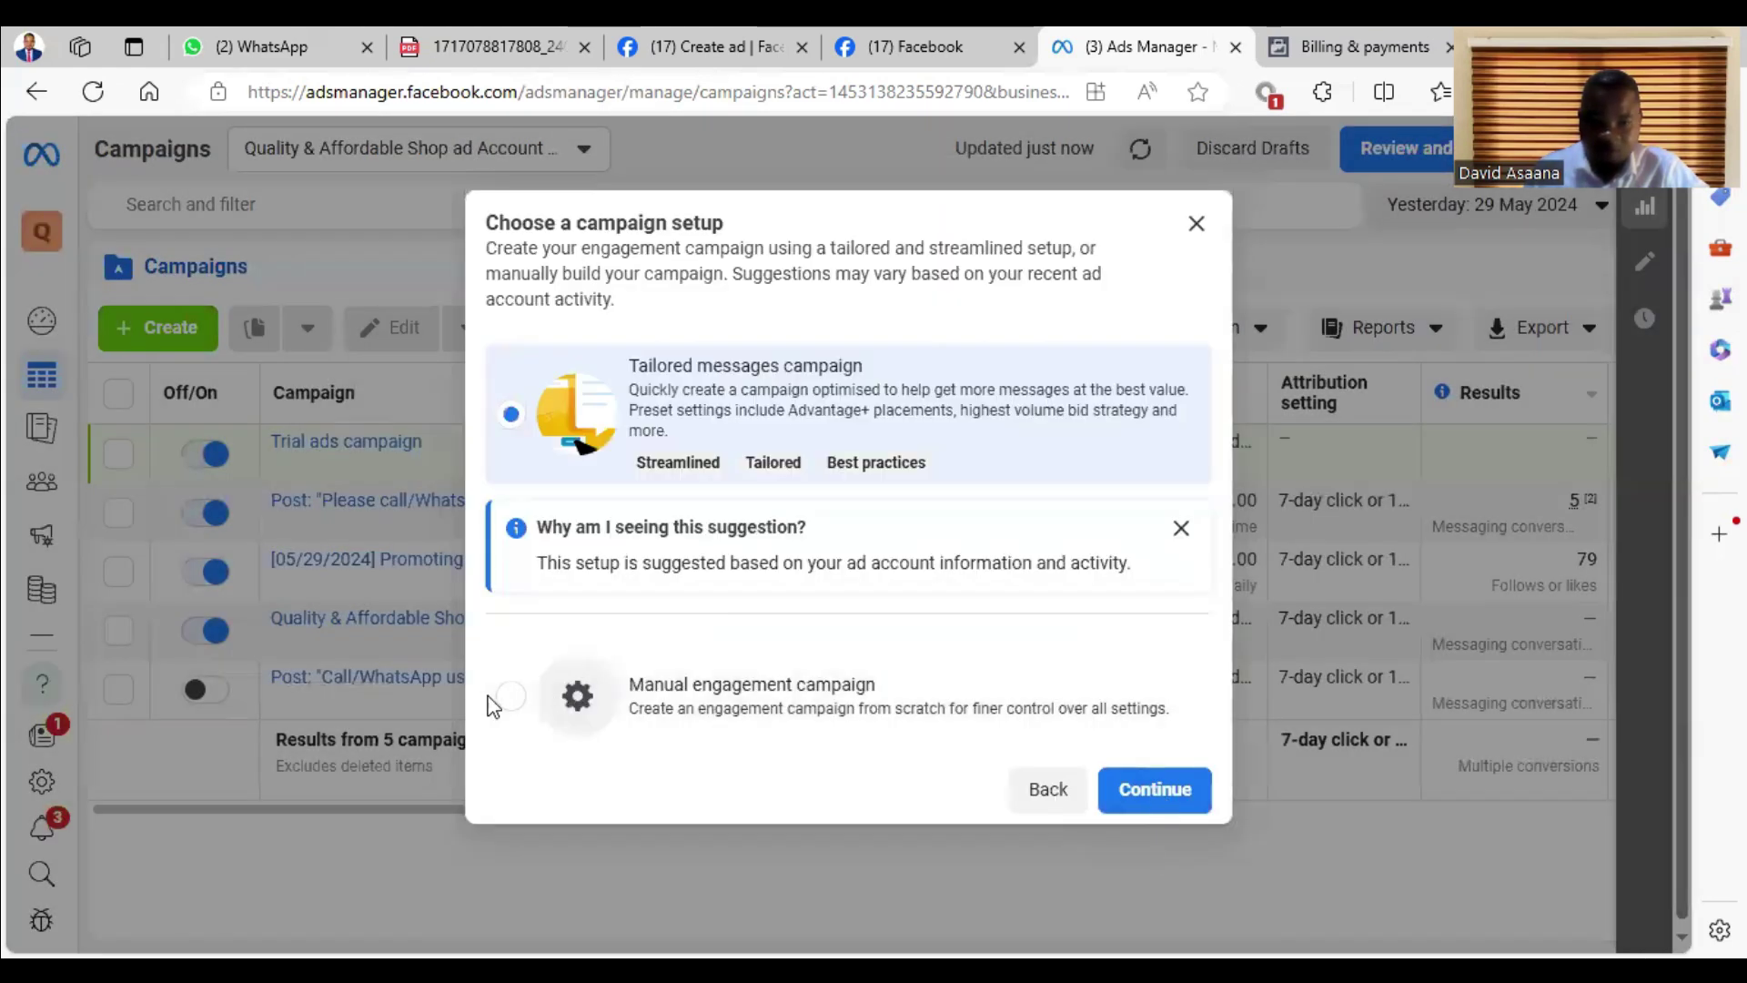
left_click(509, 696)
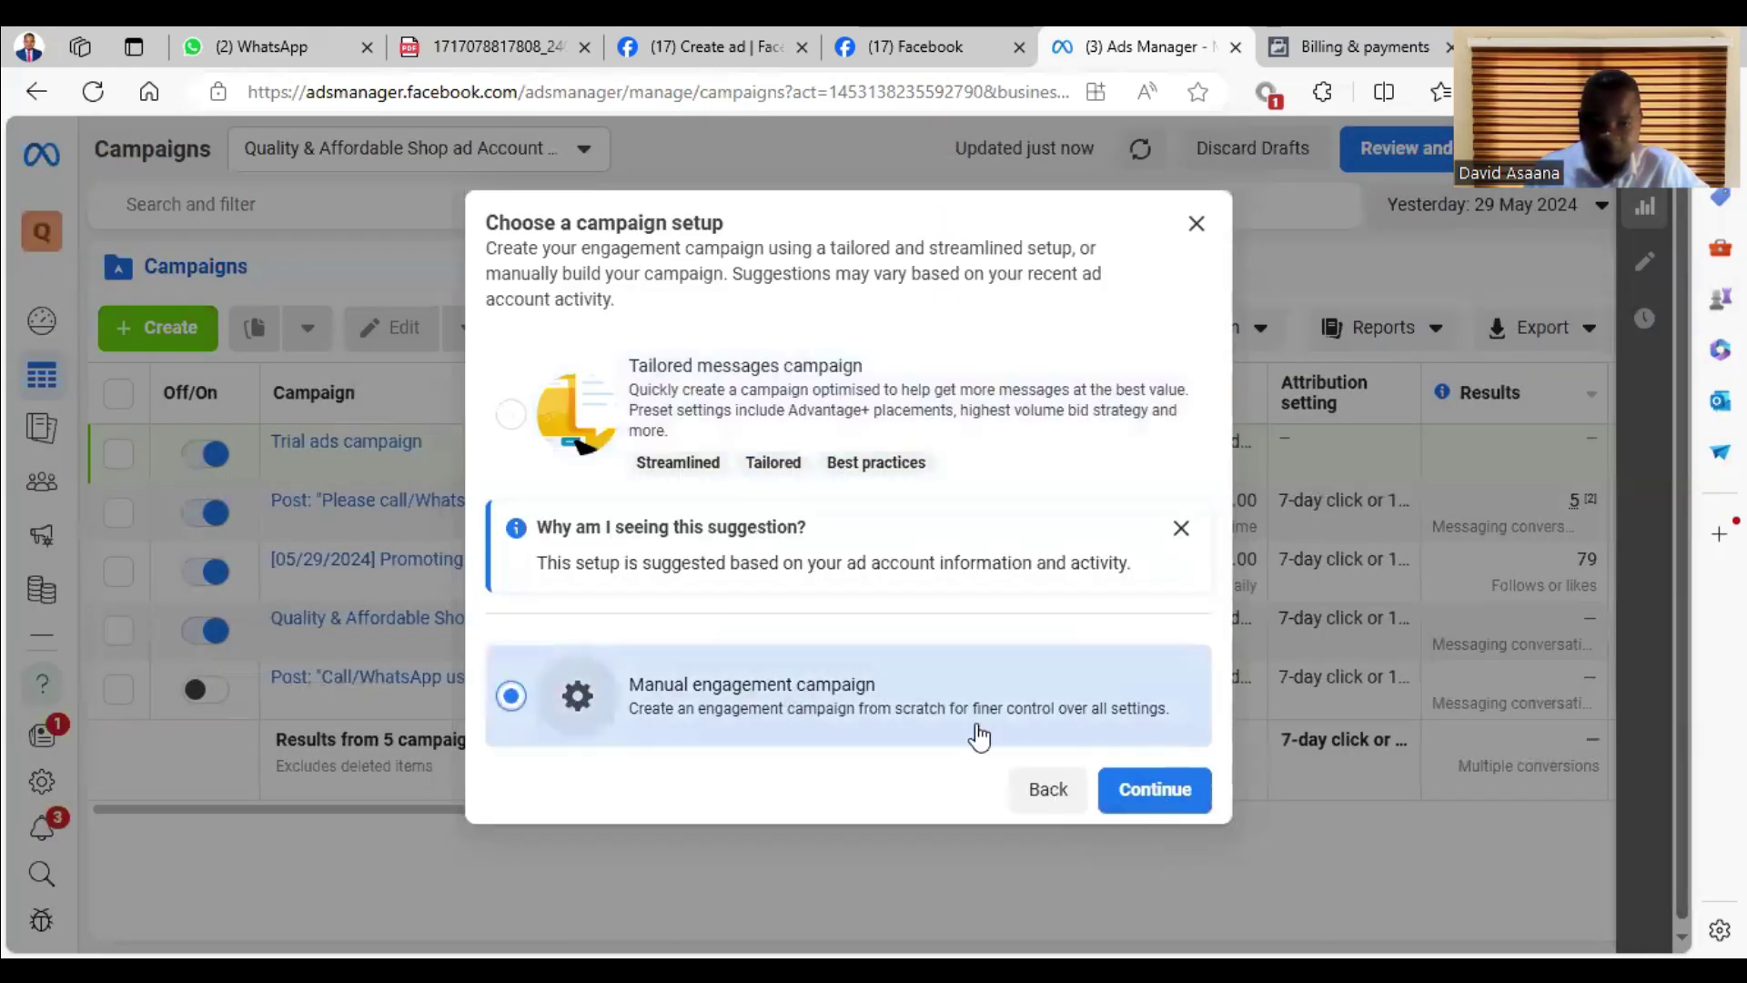
left_click(1155, 789)
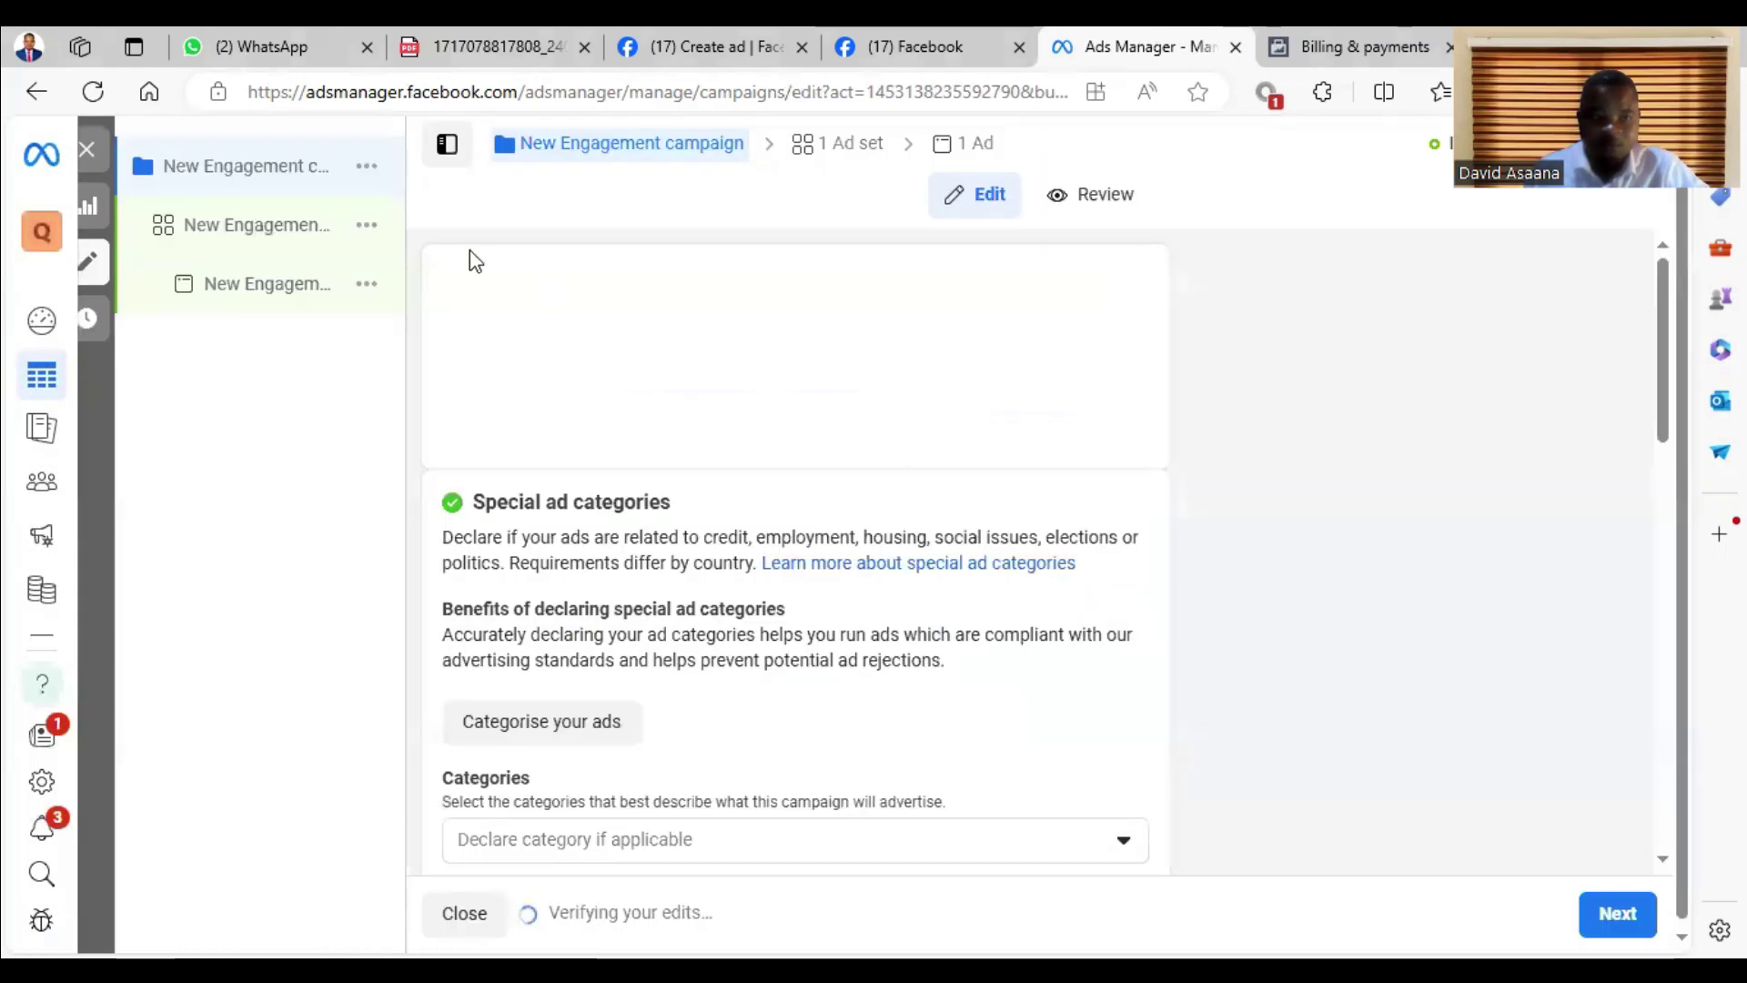
Name the campaign 'Quality & Affordable Shop ads campaign' and continue to the ad set
left_click(596, 337)
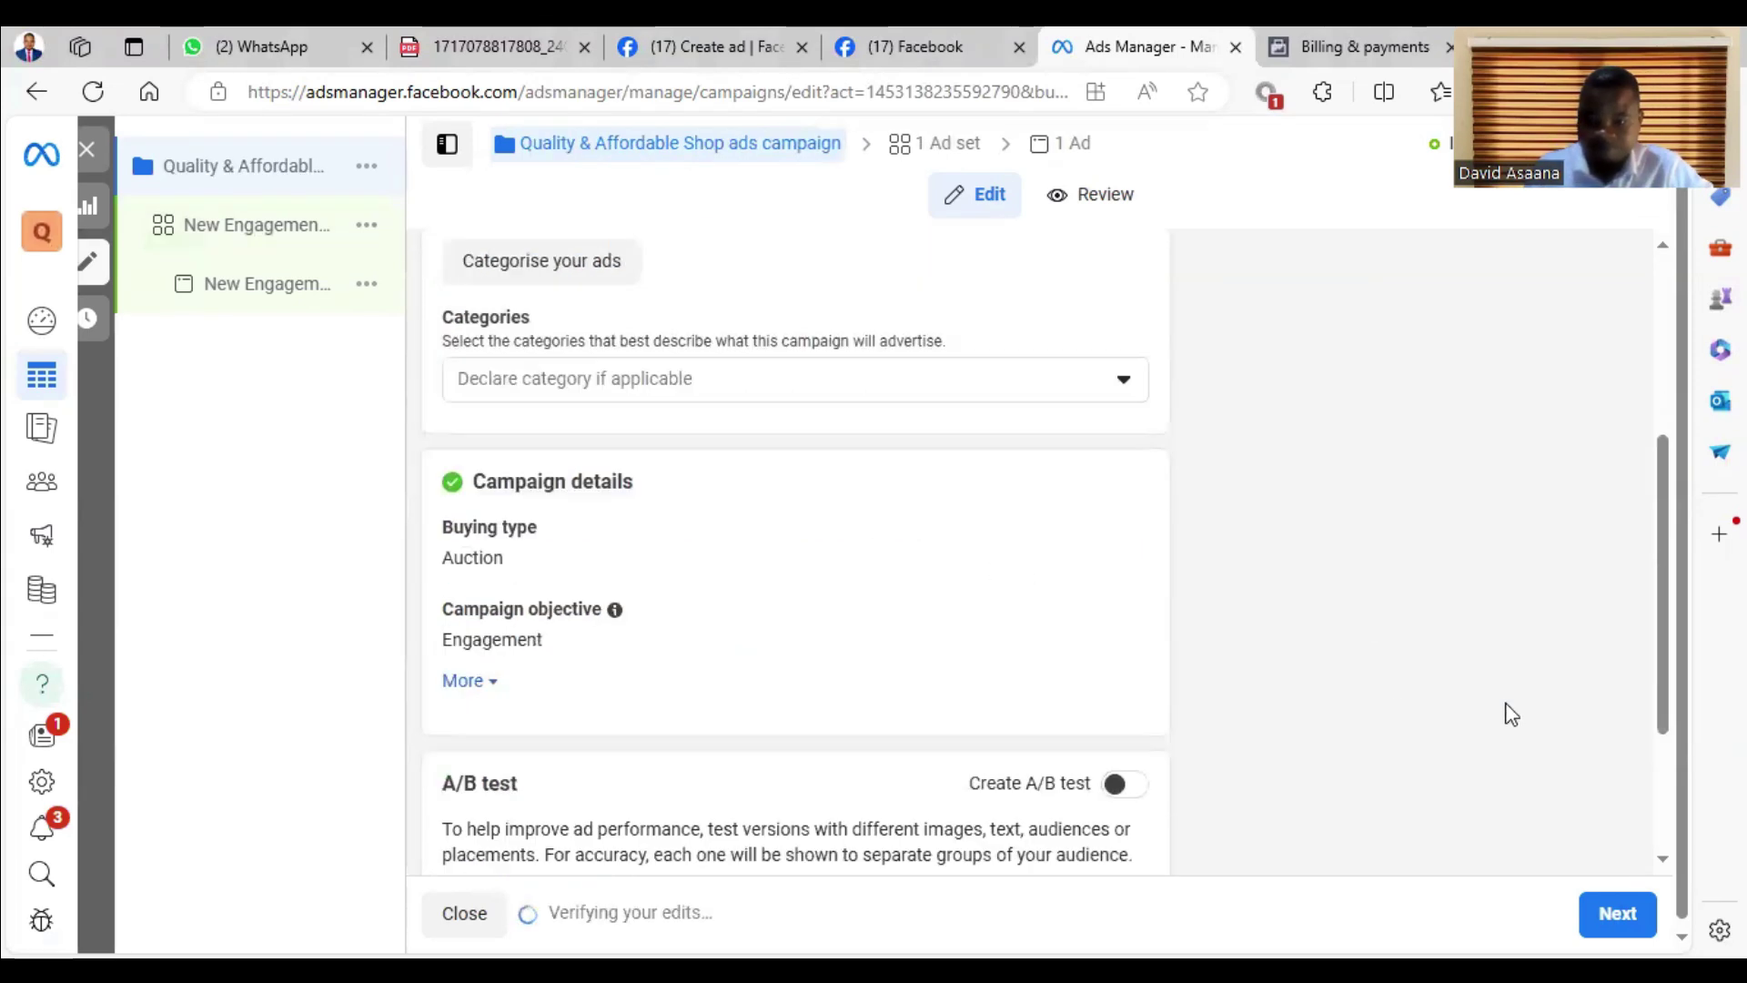
left_click(1617, 913)
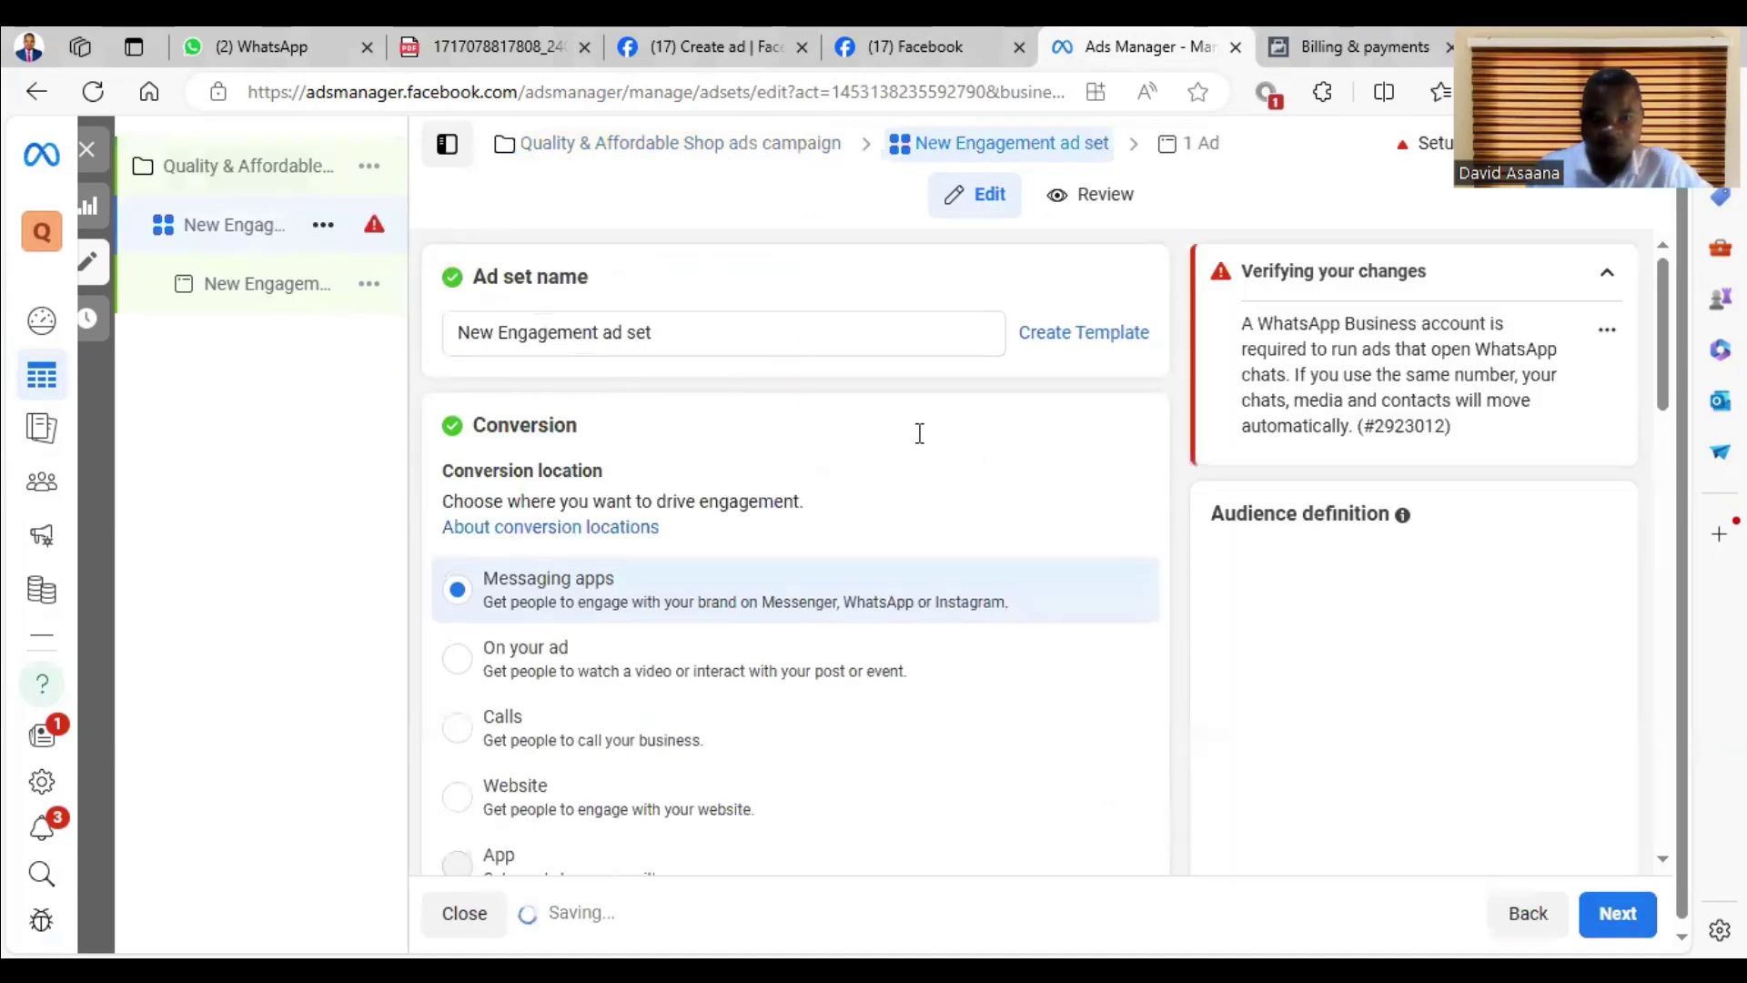
scroll(895, 450, "down", 5)
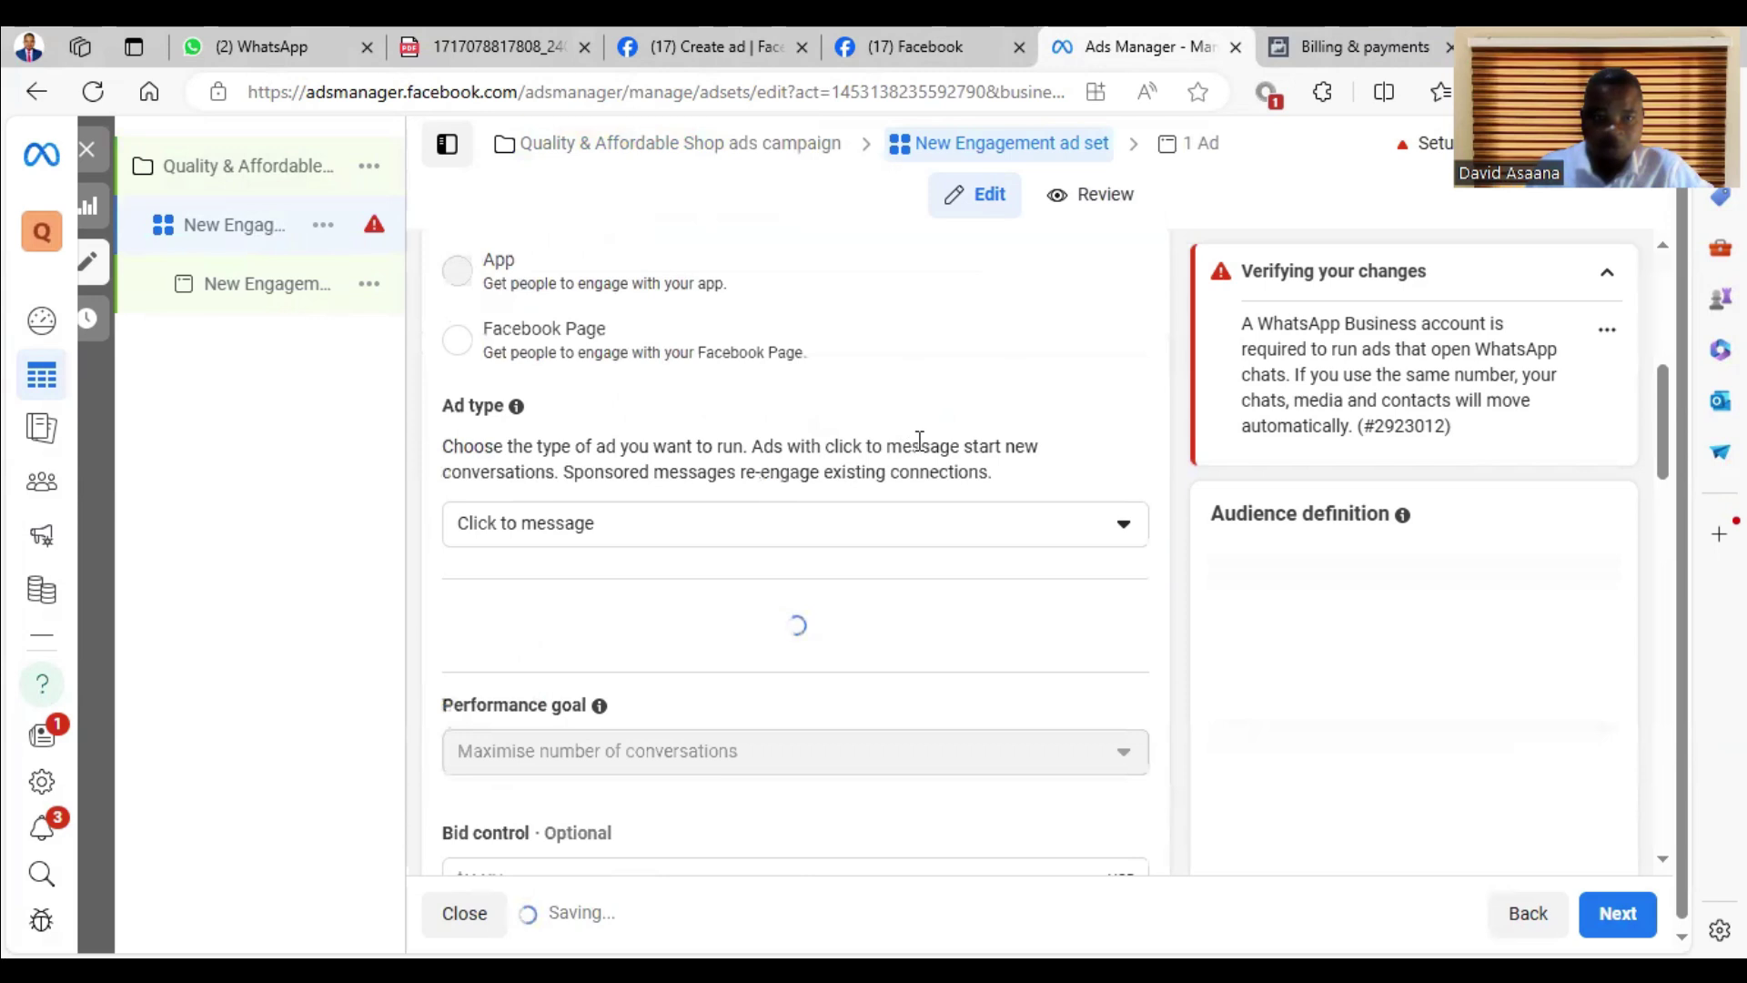
scroll(819, 451, "up", 4)
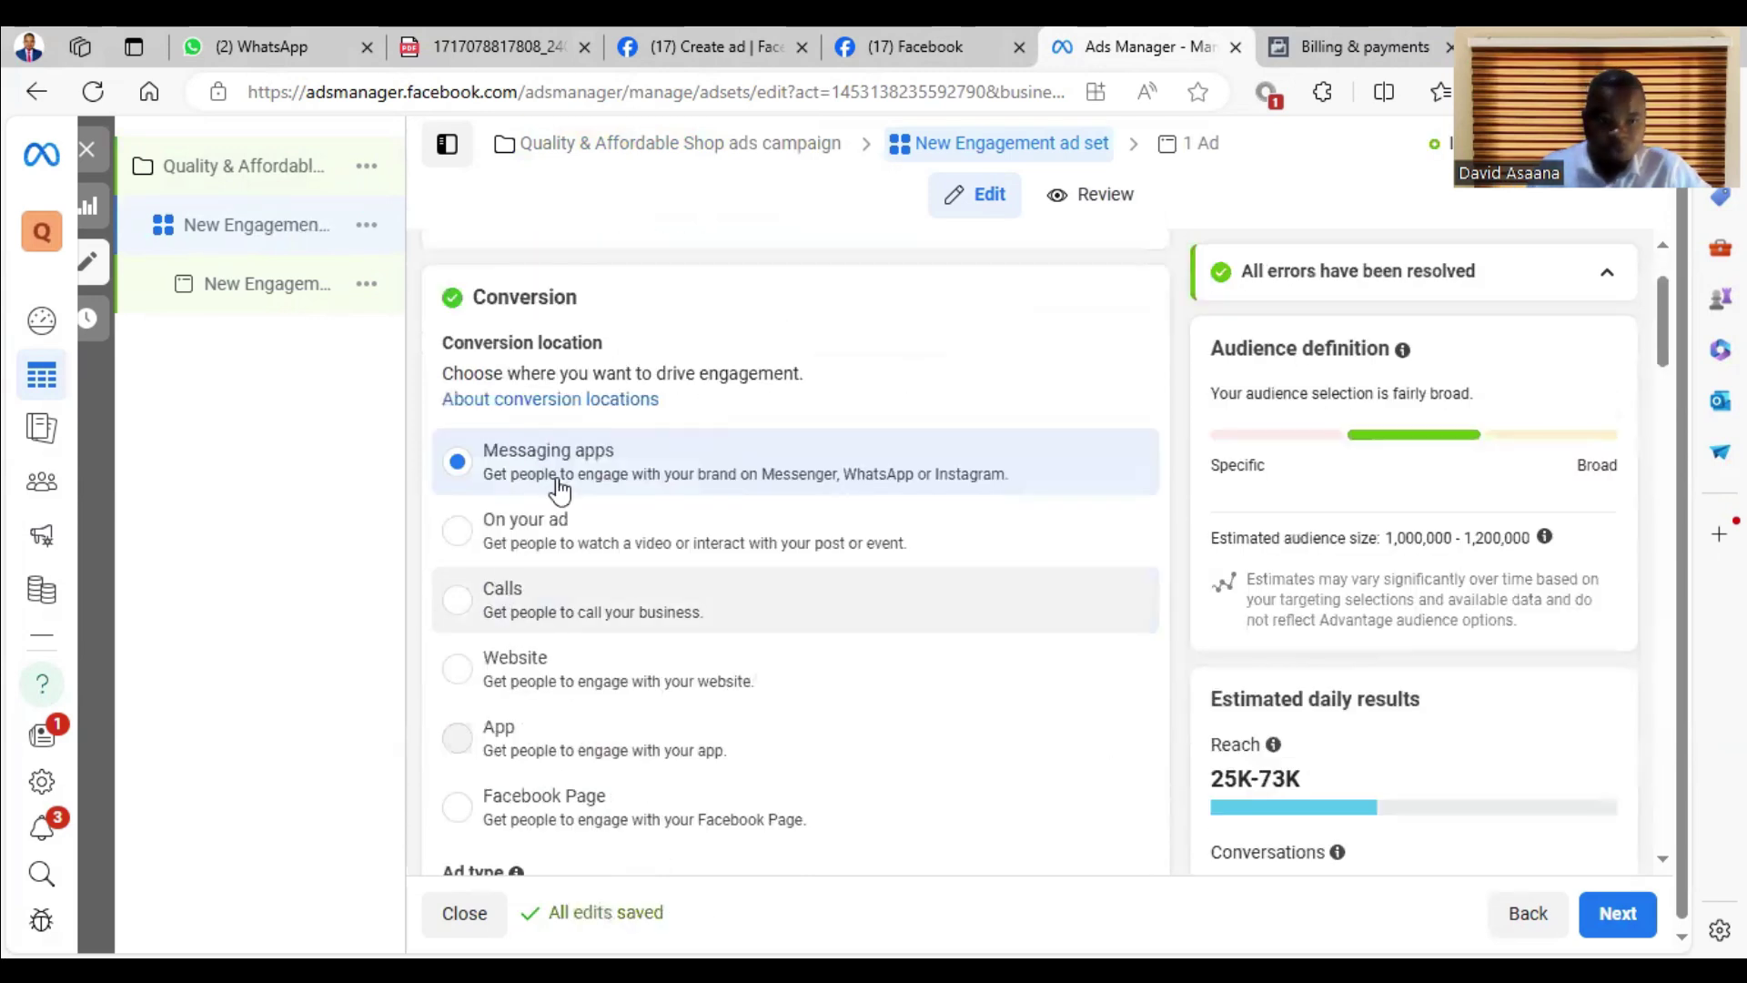
scroll(601, 480, "down", 5)
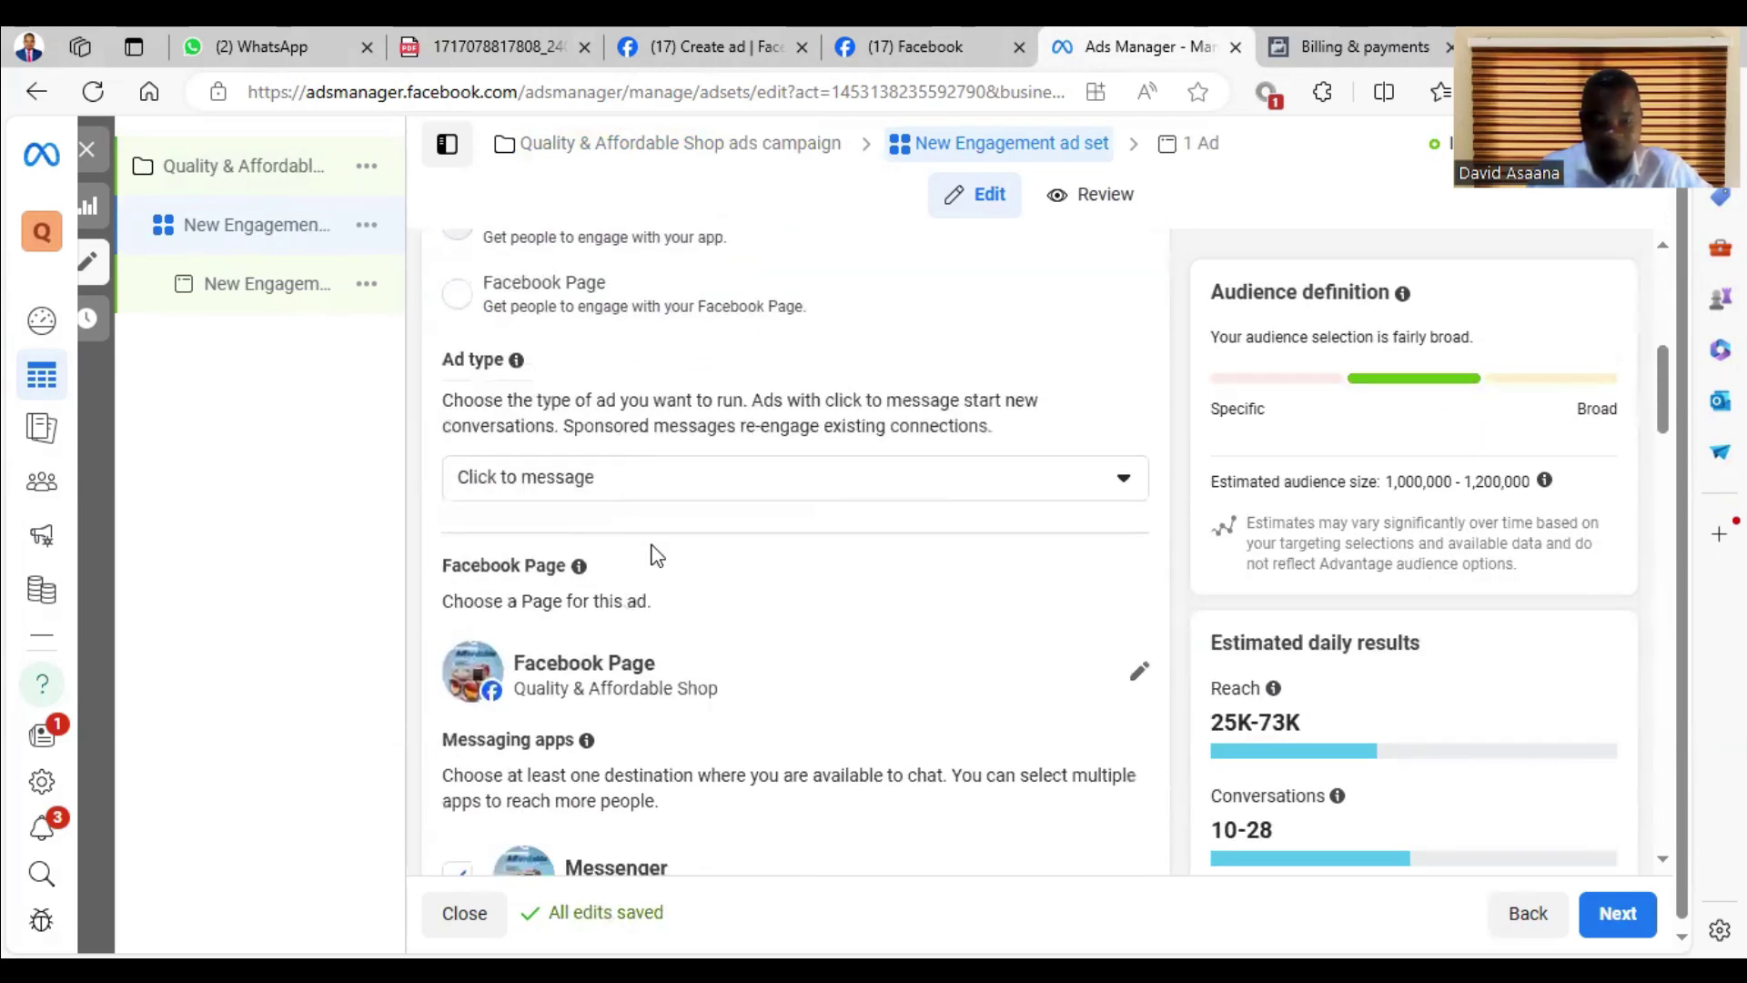
scroll(656, 546, "down", 5)
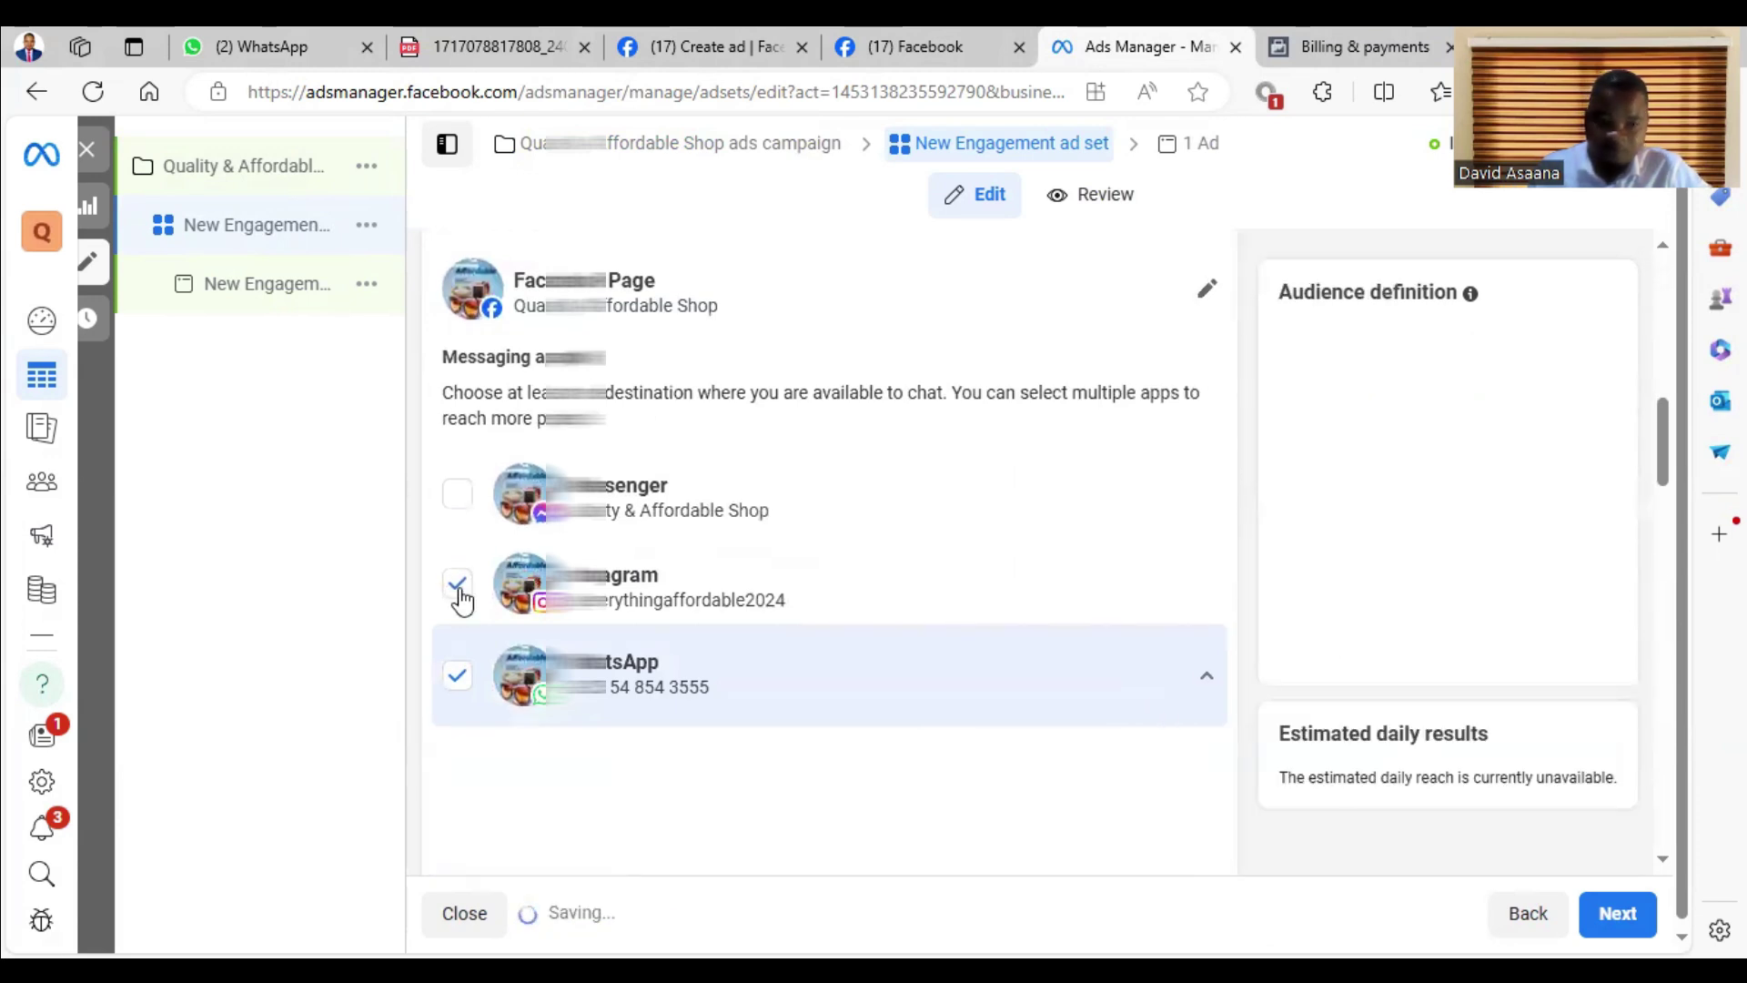
Untick Instagram under Messaging apps so WhatsApp is the only destination
left_click(458, 587)
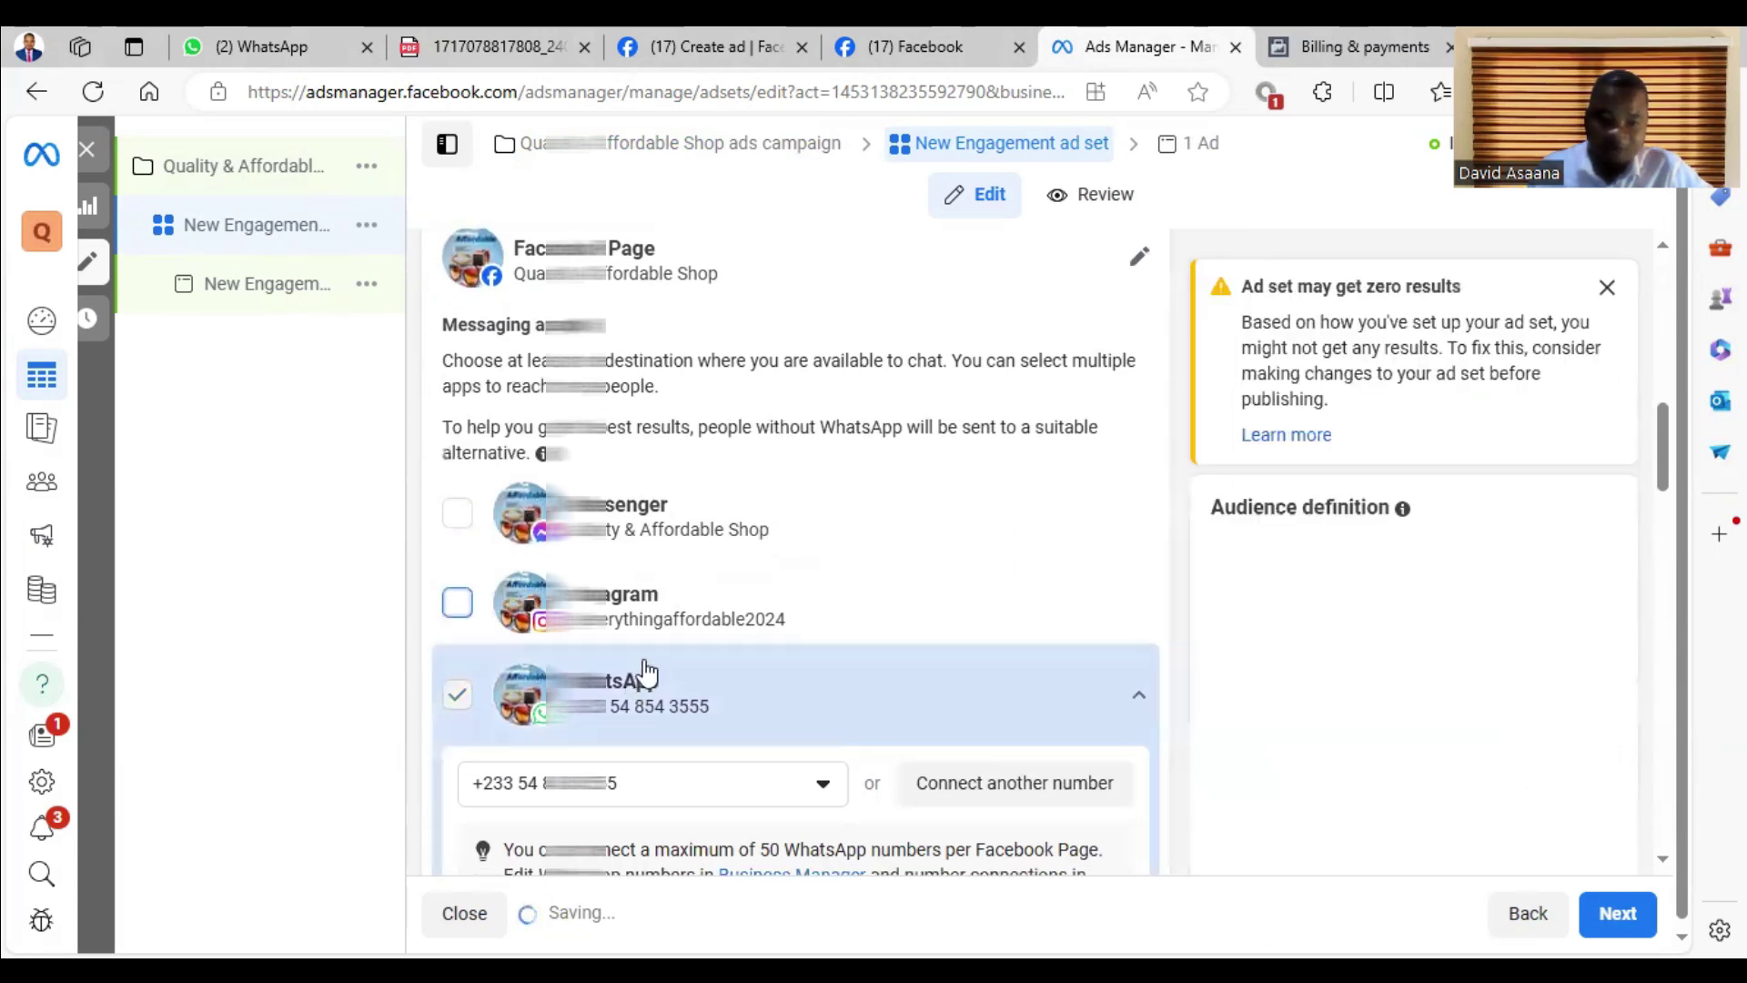
scroll(820, 614, "down", 3)
scroll(953, 537, "down", 5)
scroll(1128, 498, "down", 5)
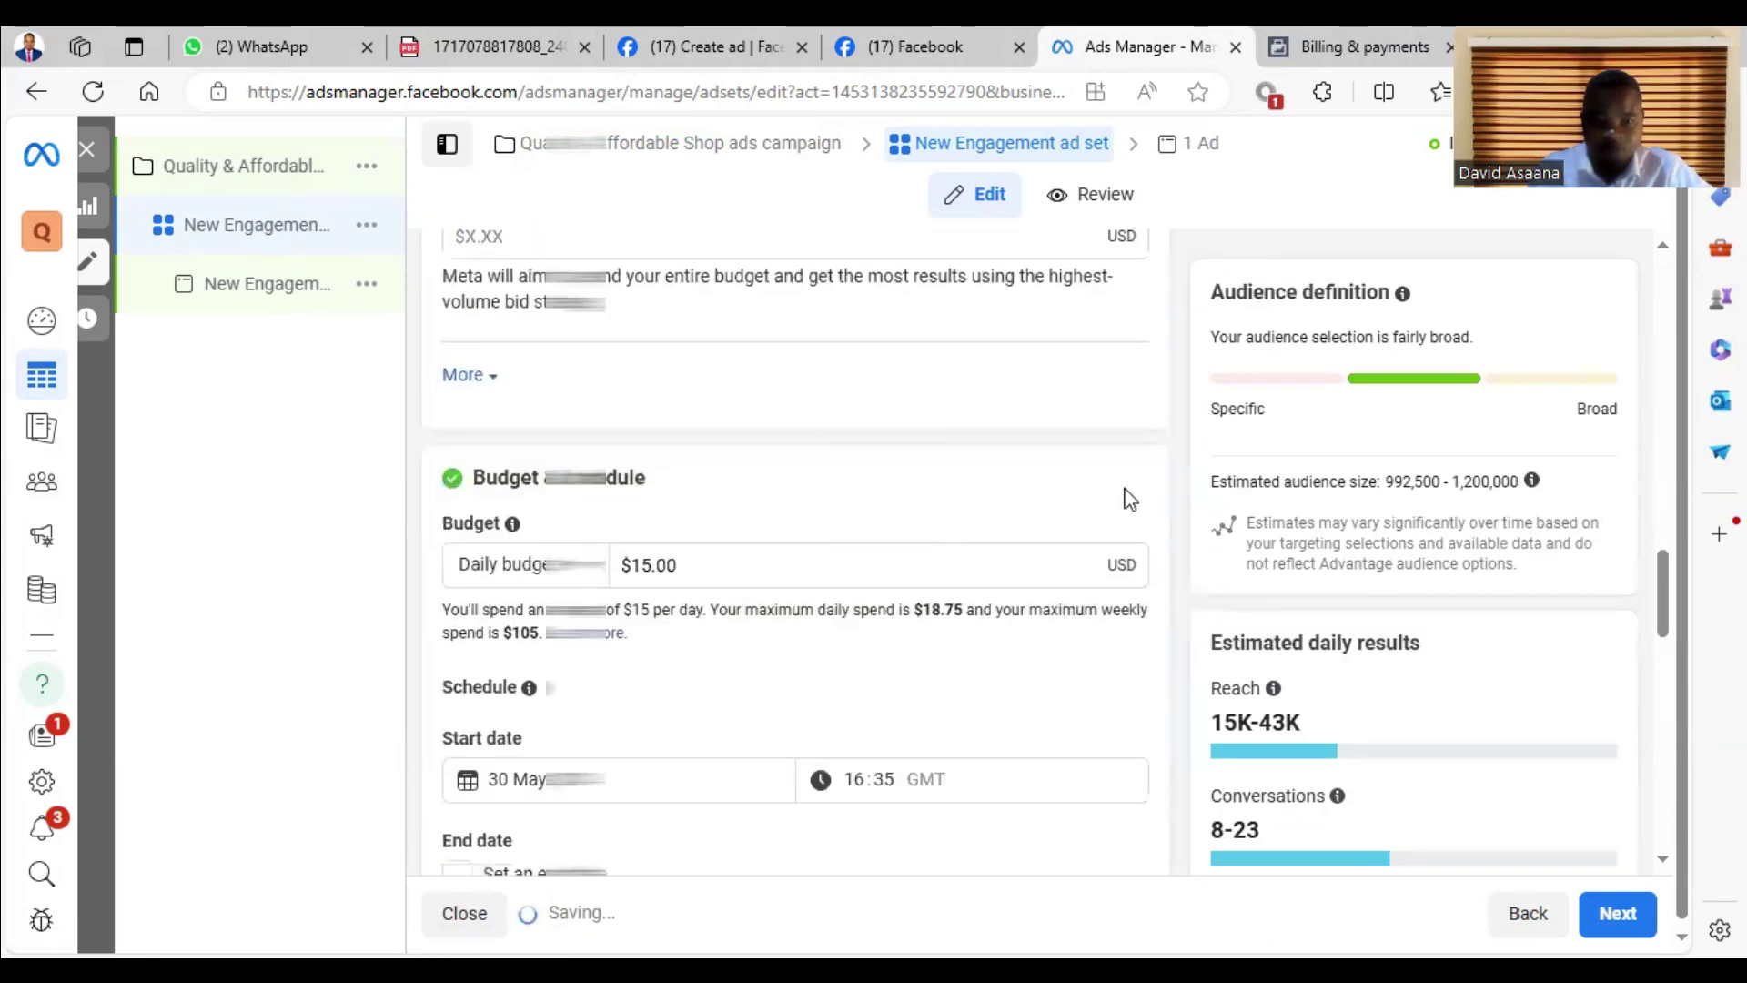
Keep the $15 daily budget and enable an end date of 29 June at 16:35
left_click(638, 563)
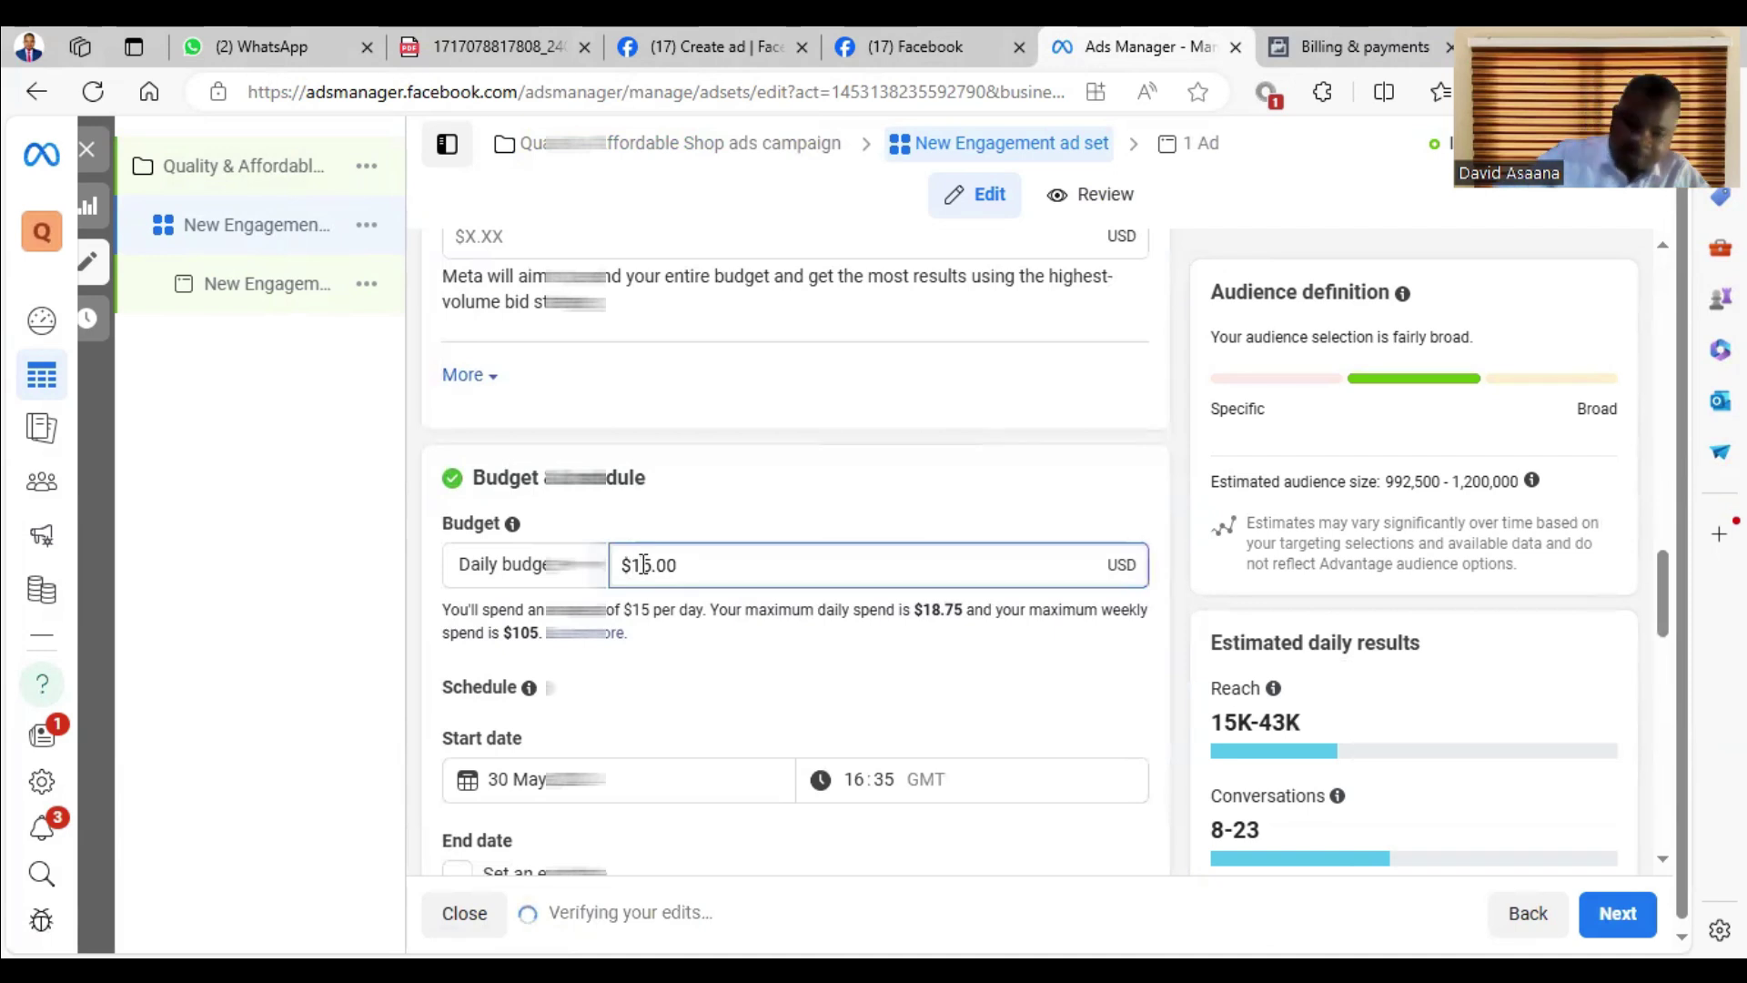
scroll(638, 563, "down", 4)
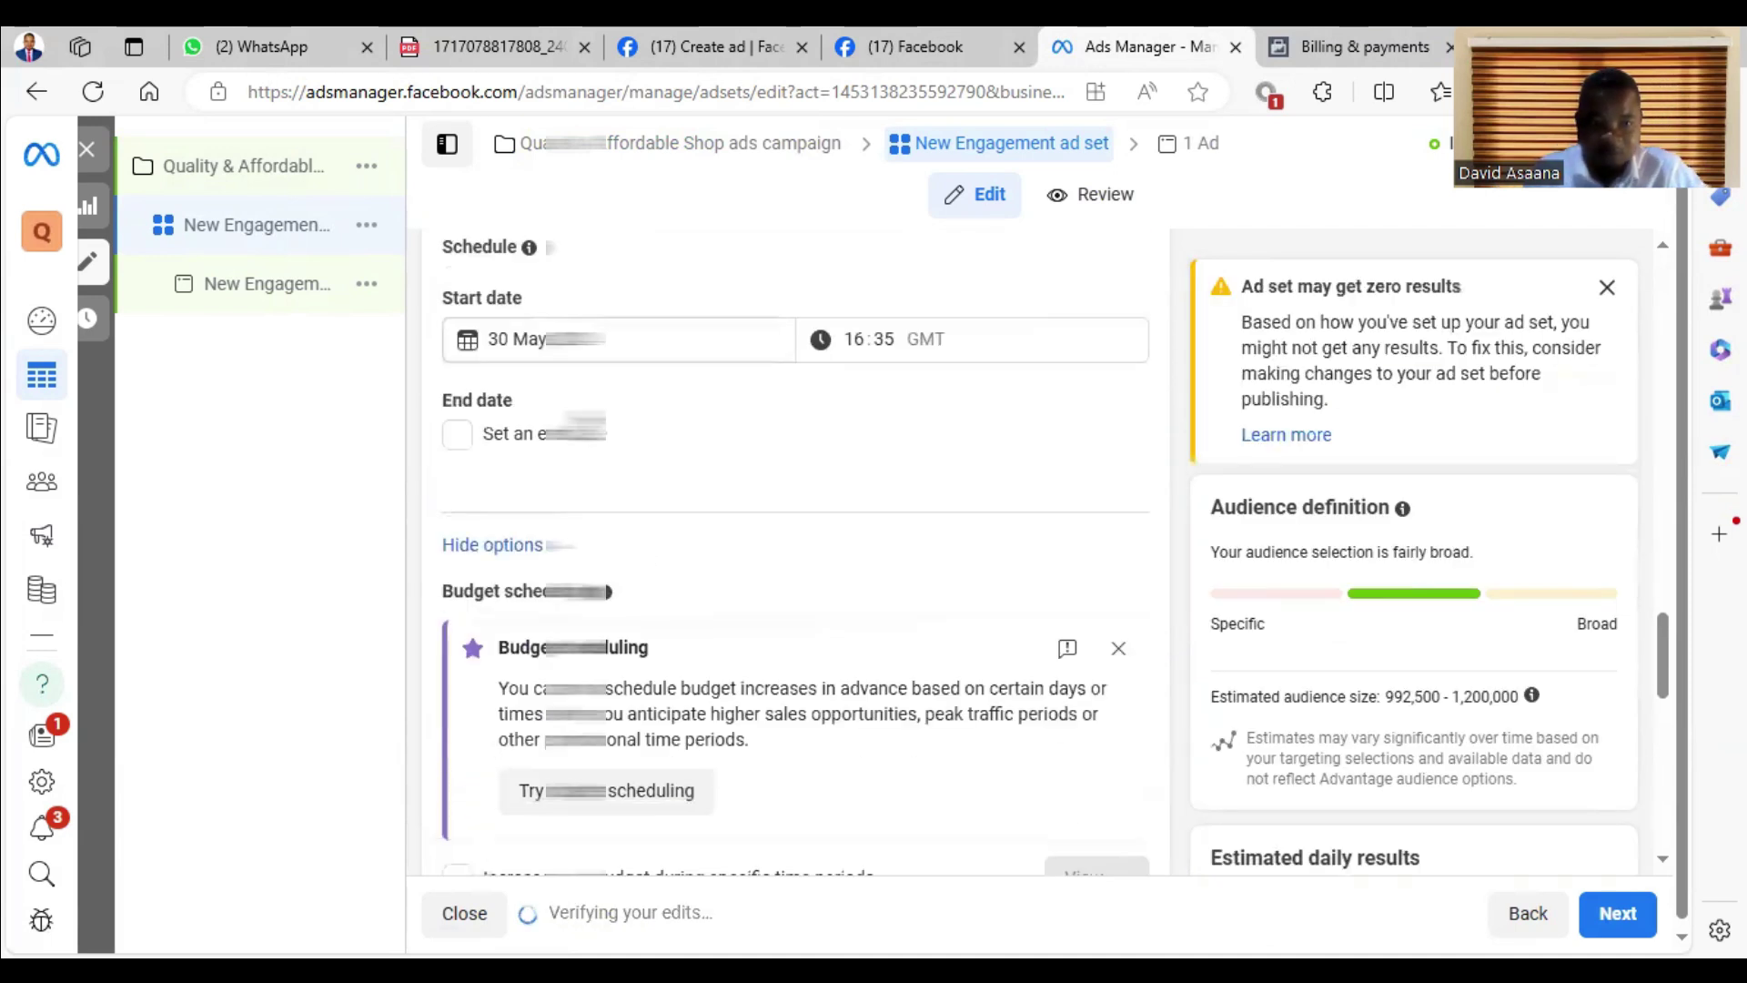
left_click(457, 434)
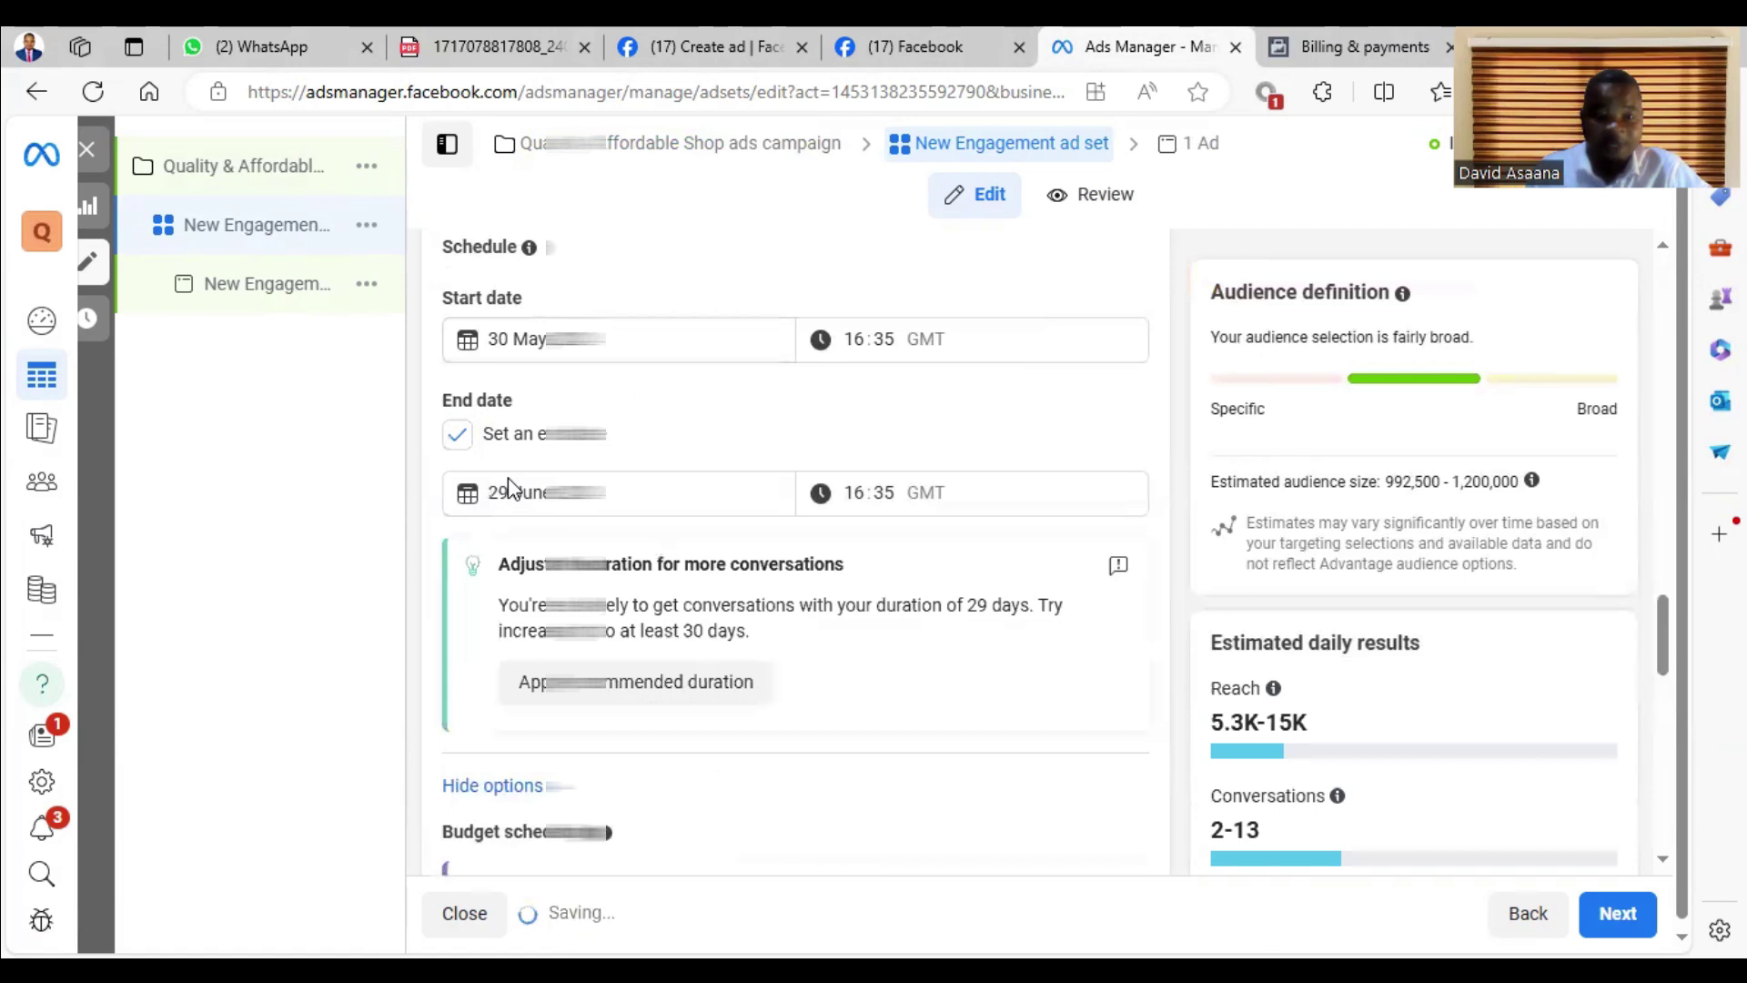
left_click(611, 494)
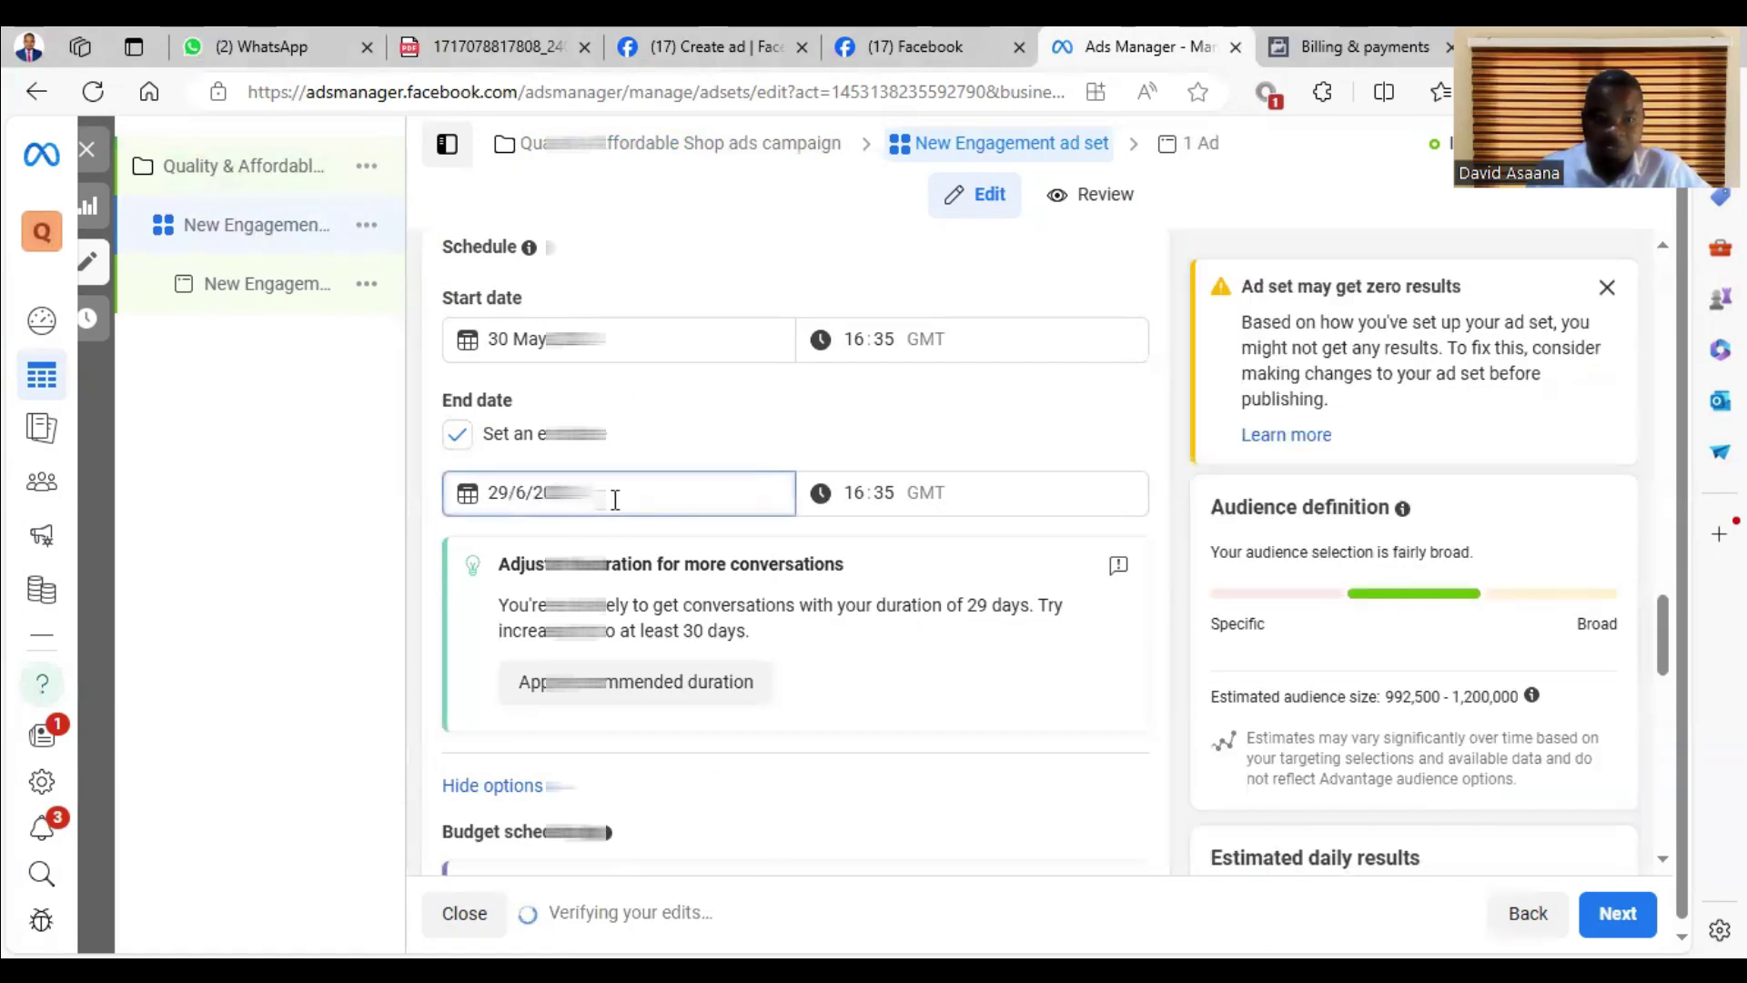
left_click(824, 662)
scroll(820, 670, "down", 4)
scroll(820, 670, "down", 3)
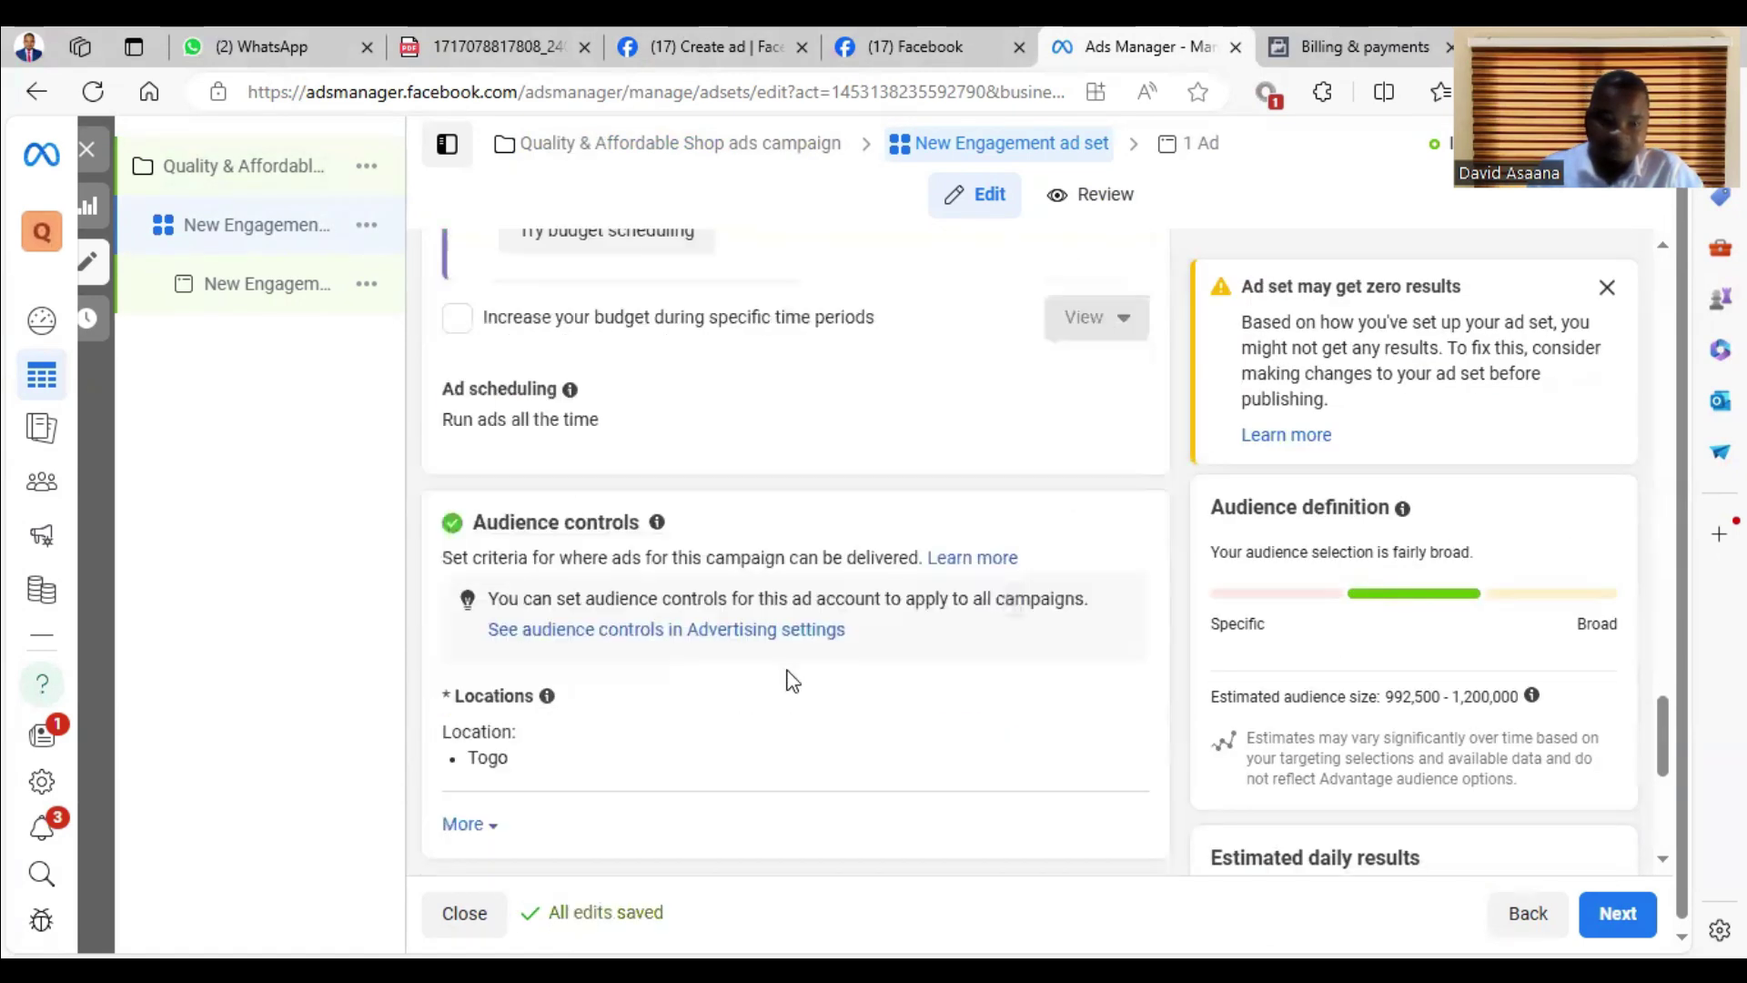
scroll(820, 670, "down", 3)
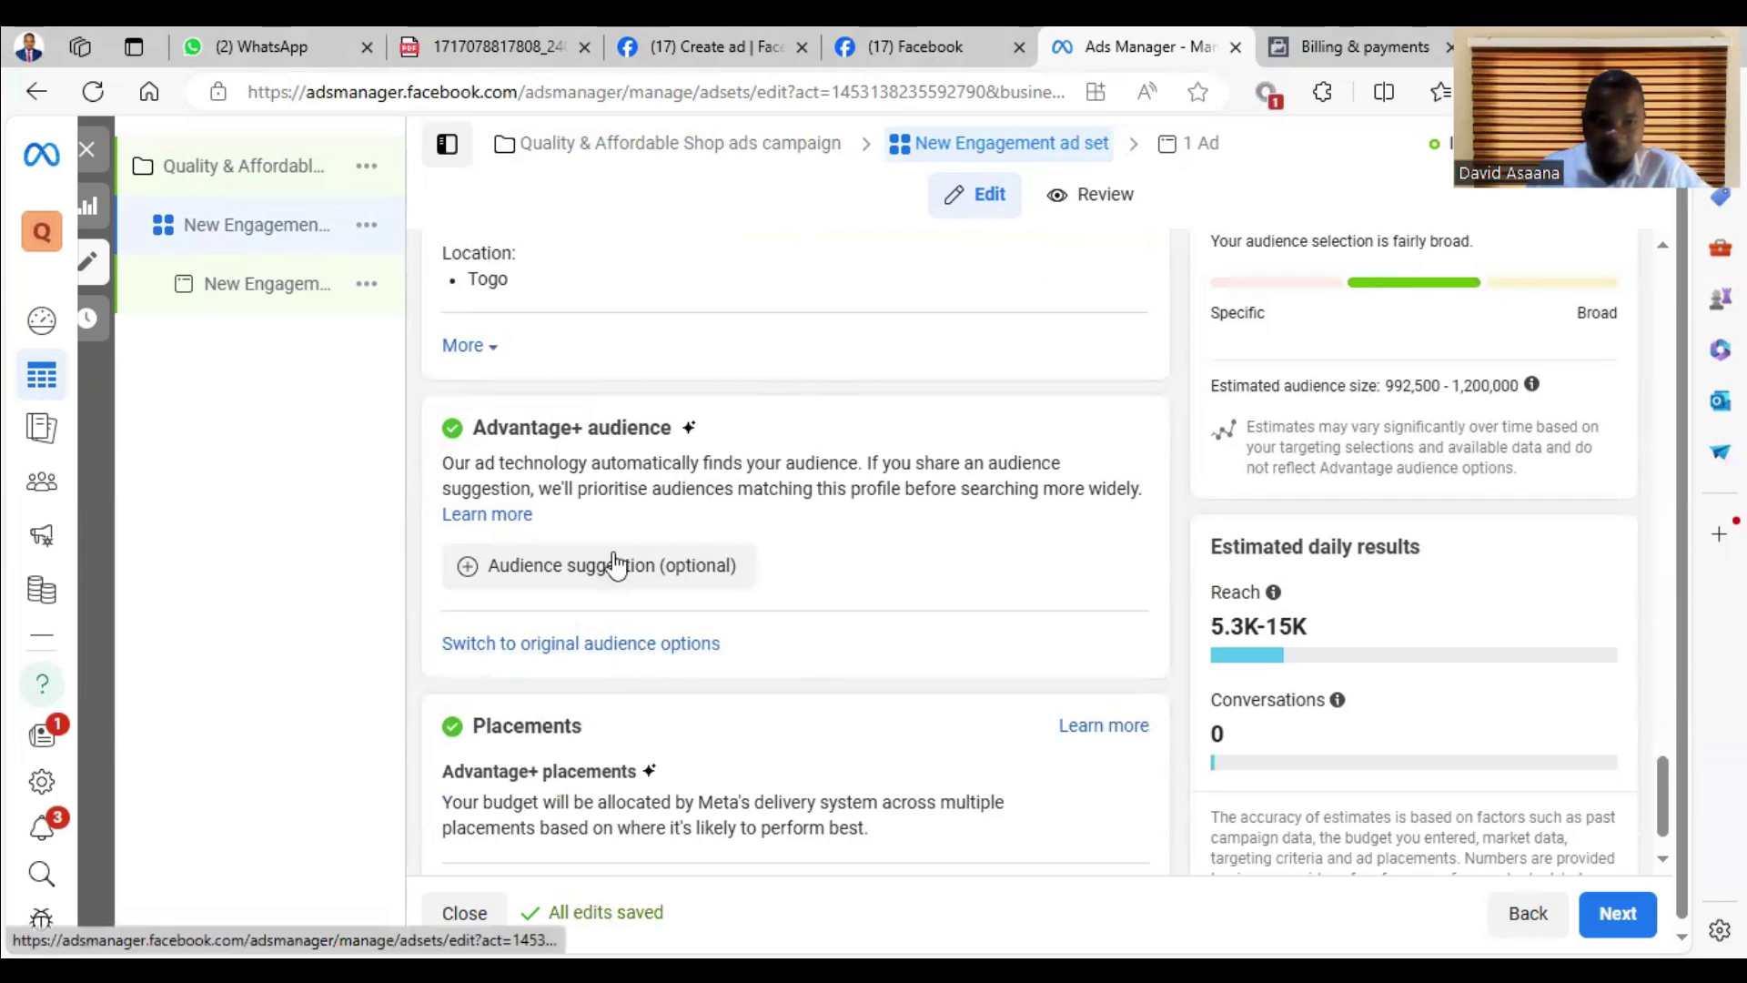
Switch from Advantage+ audience to the original audience options
left_click(553, 642)
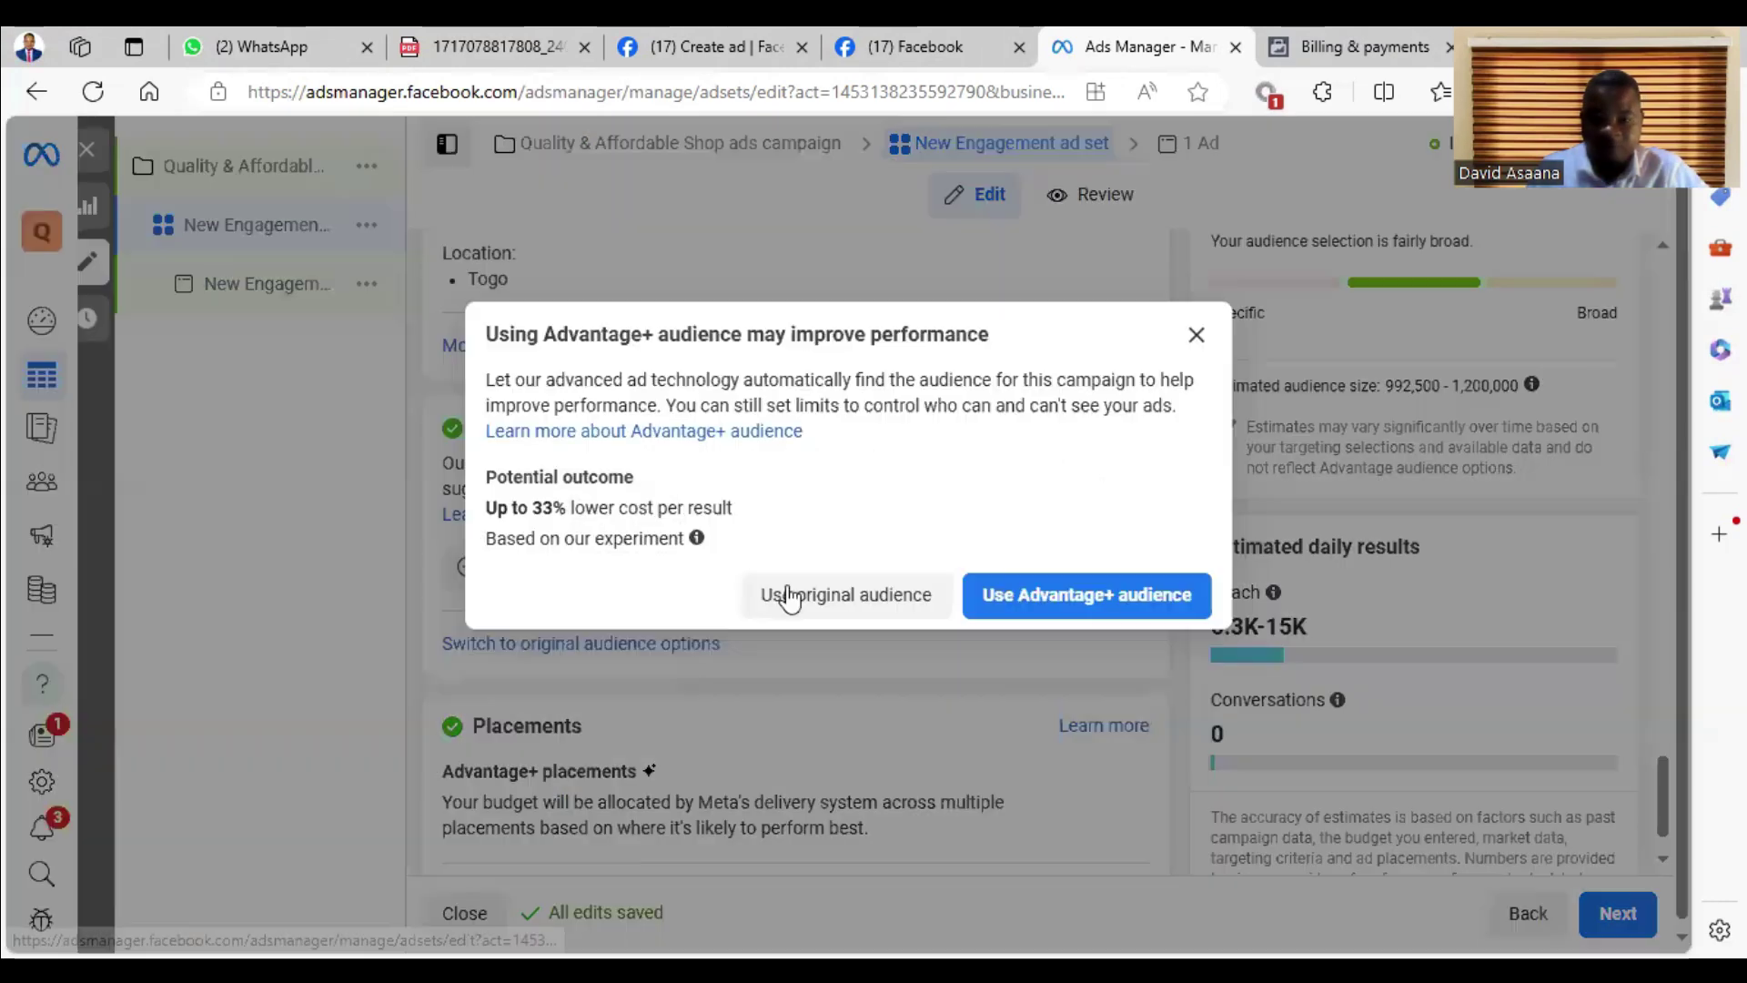
left_click(795, 594)
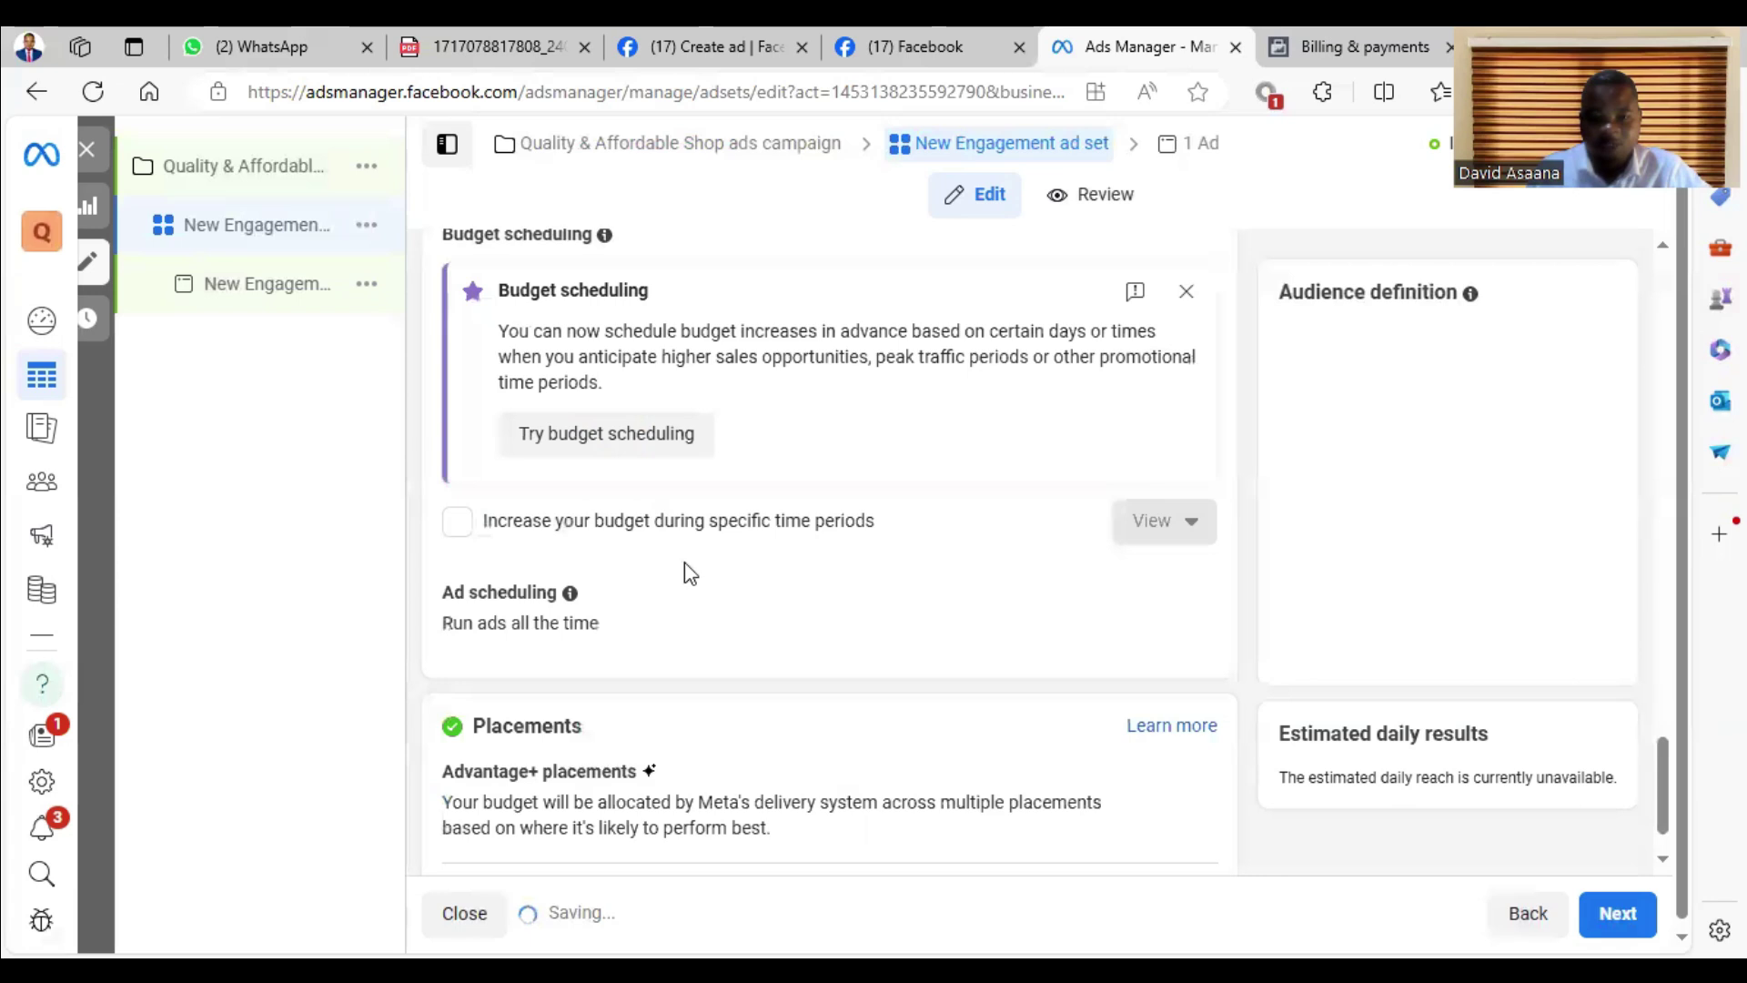
scroll(796, 664, "down", 3)
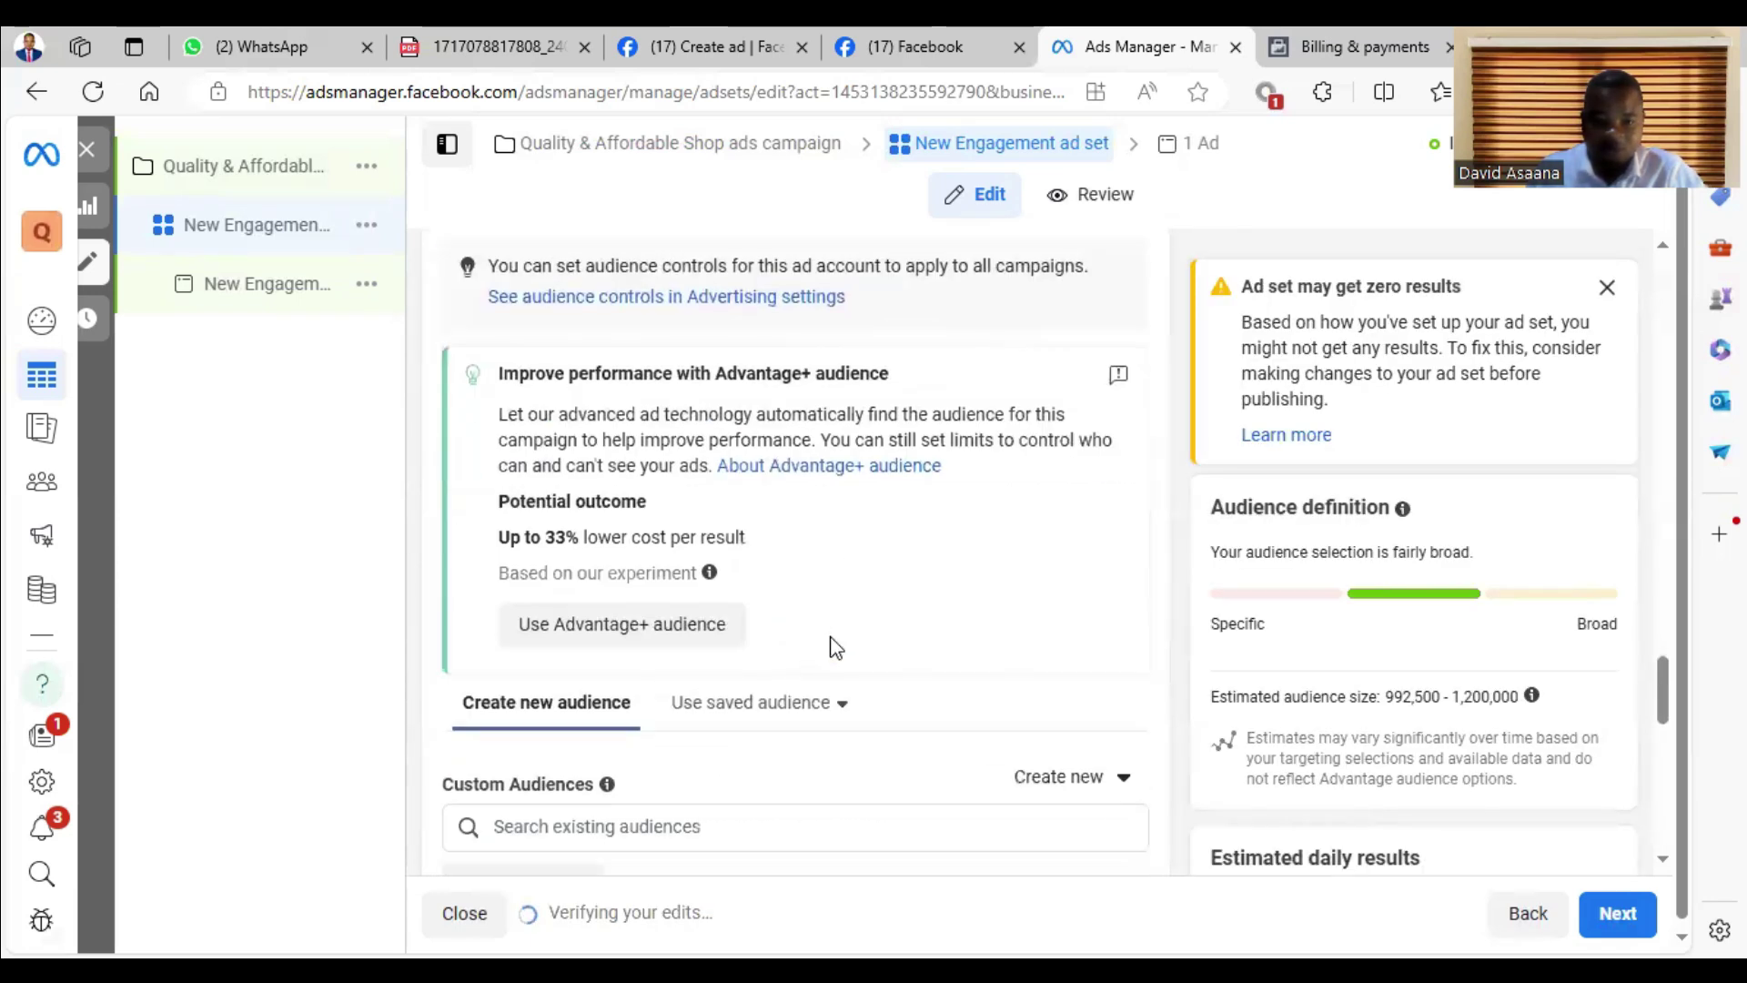
left_click(782, 703)
scroll(939, 607, "down", 3)
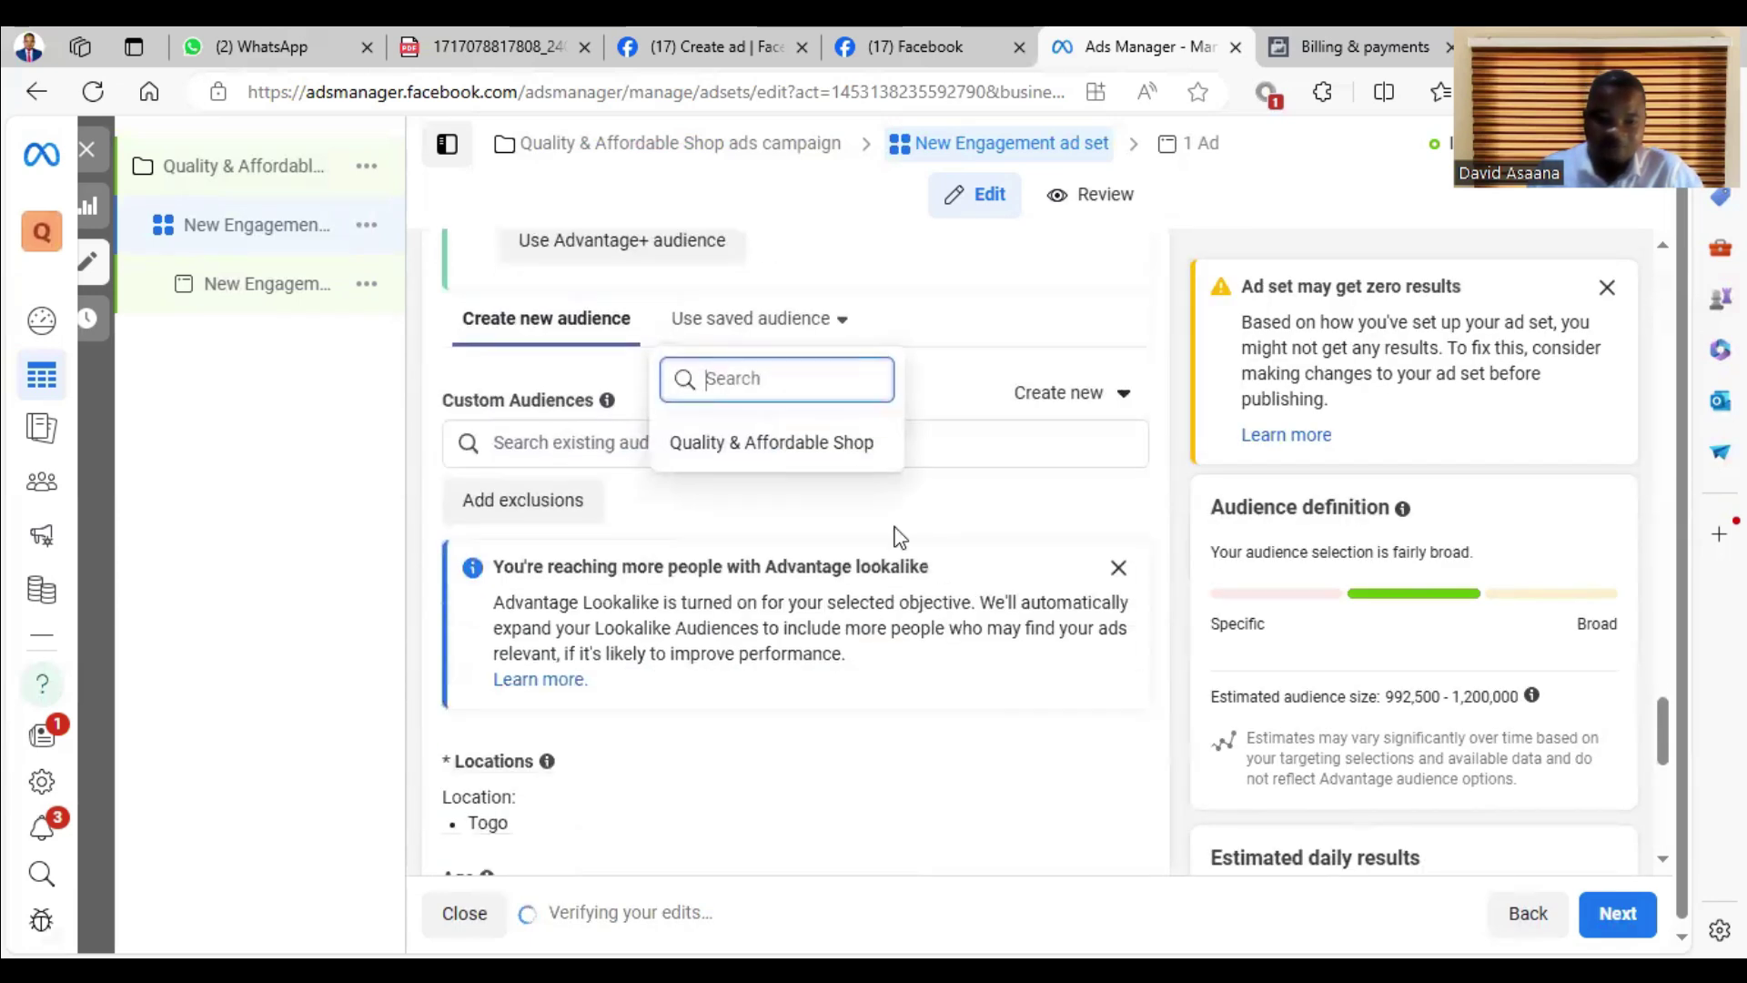
left_click(982, 301)
scroll(561, 795, "down", 2)
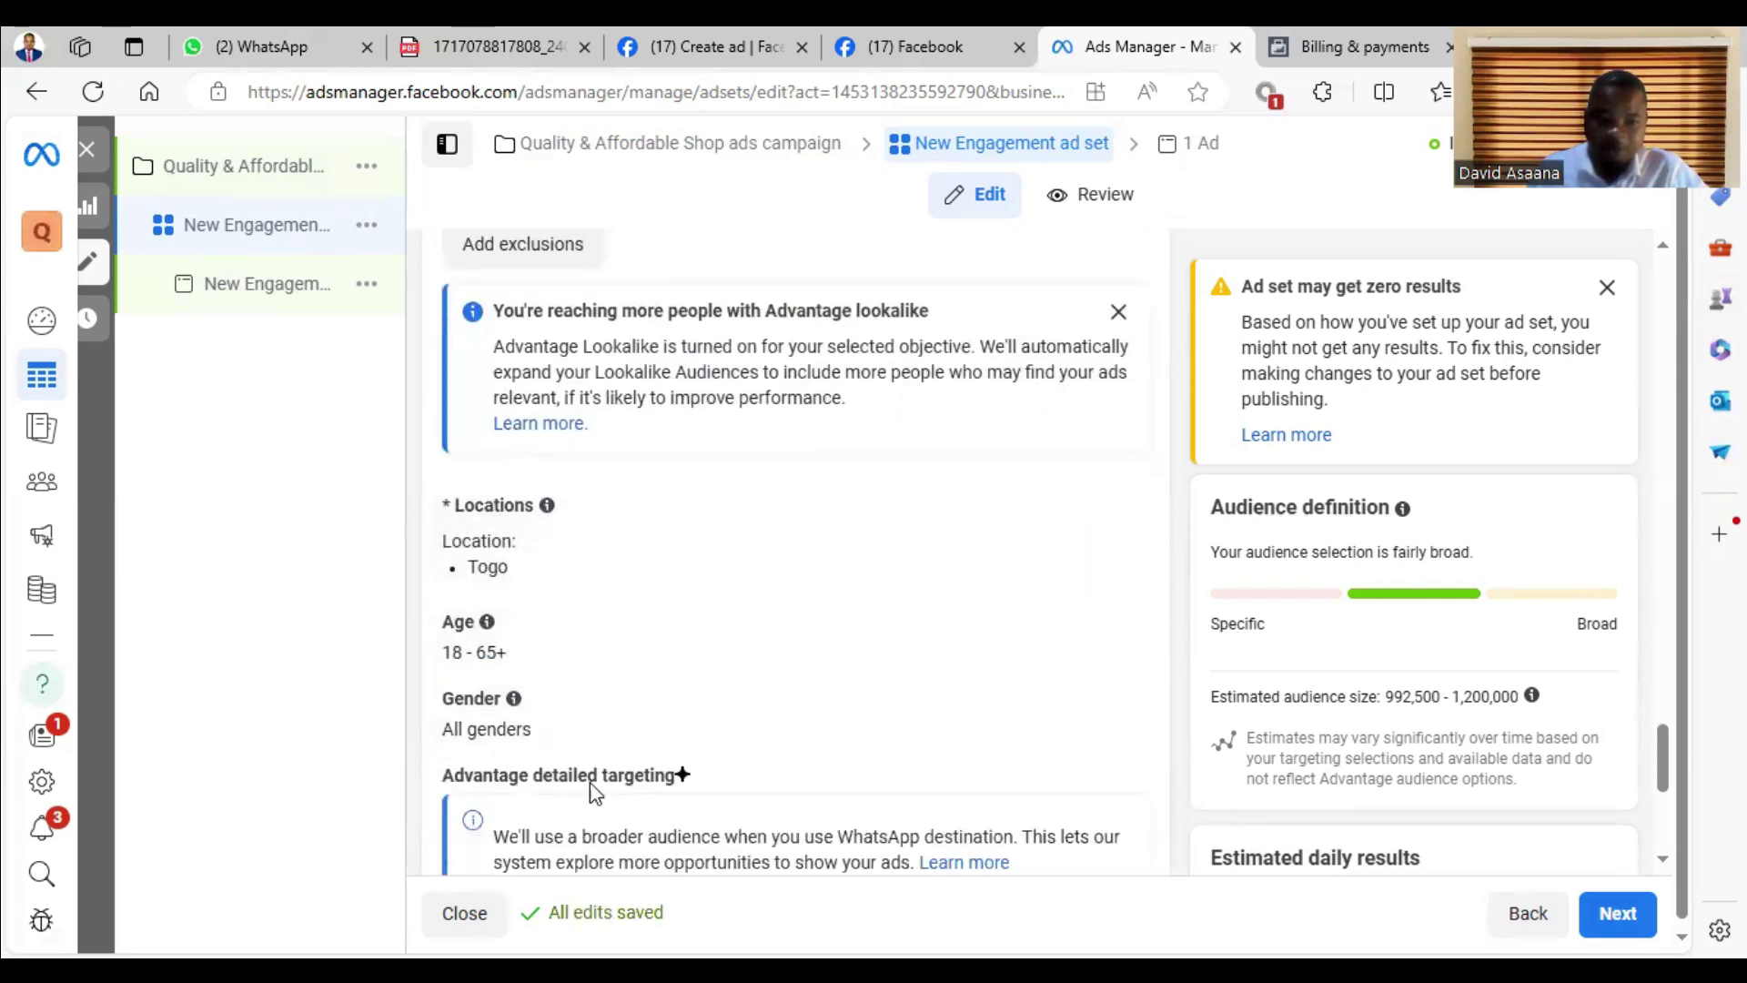
scroll(546, 710, "down", 3)
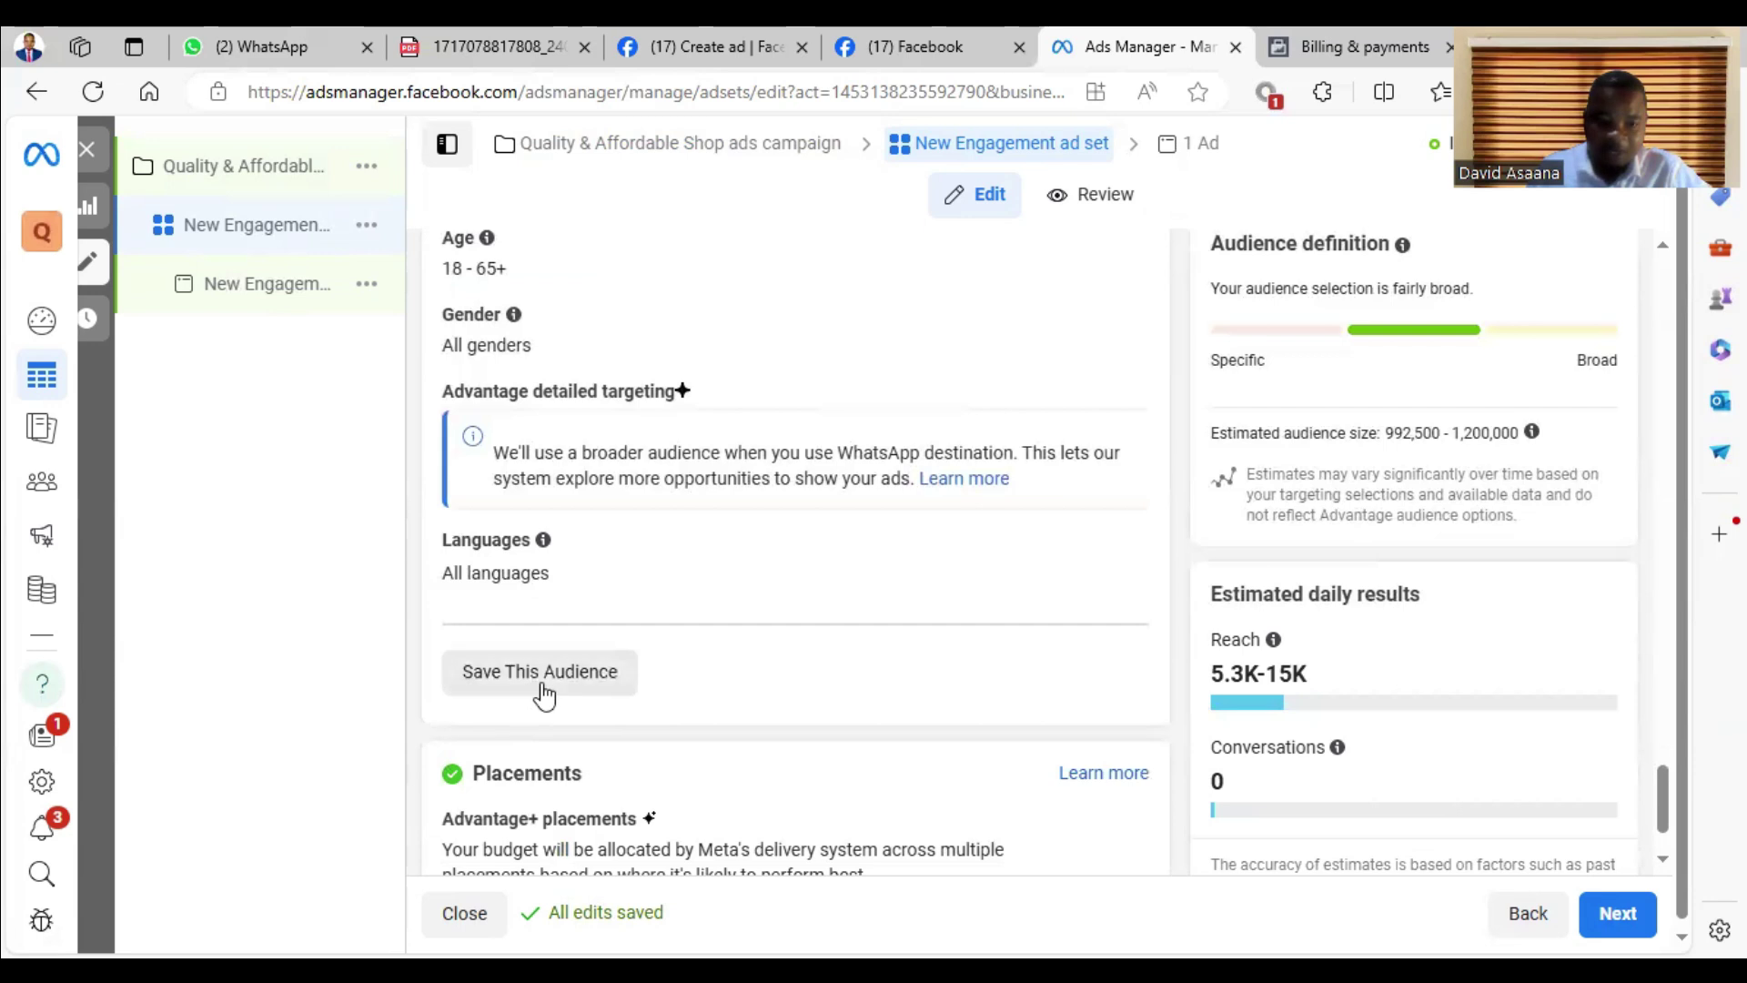
scroll(1066, 577, "up", 5)
Apply the saved Quality & Affordable Shop audience (Greater Accra, Ghana, ages 24–65+)
left_click(760, 452)
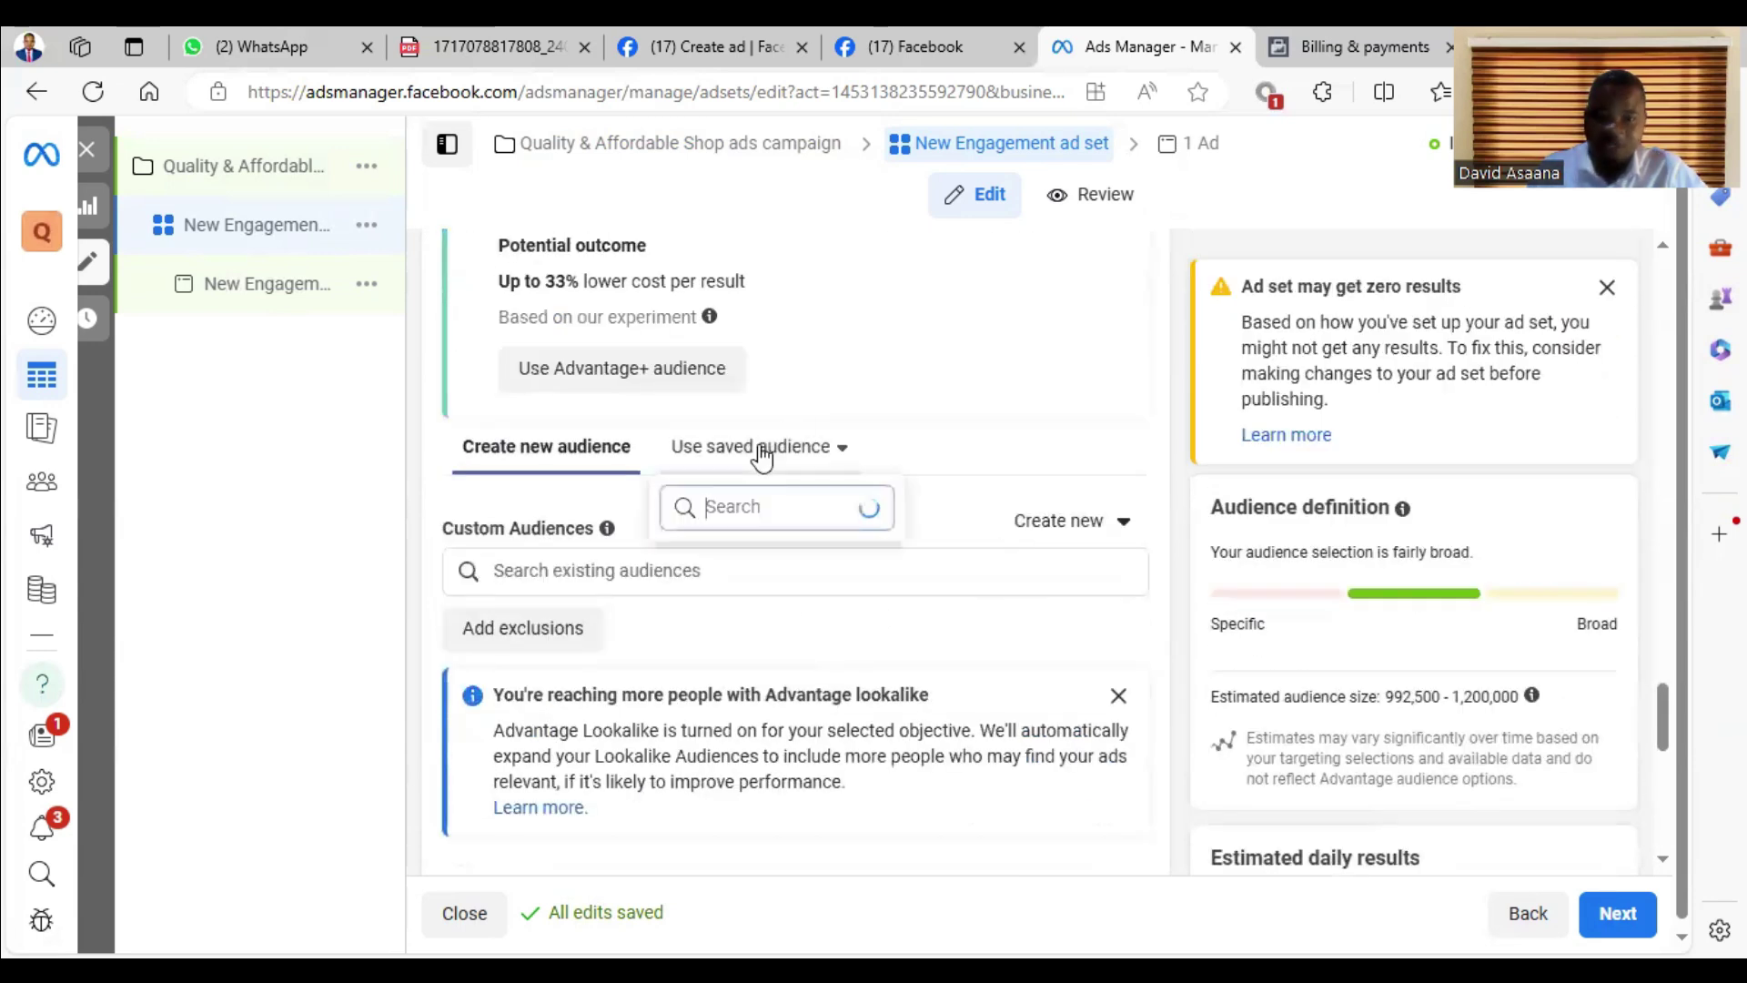
left_click(762, 569)
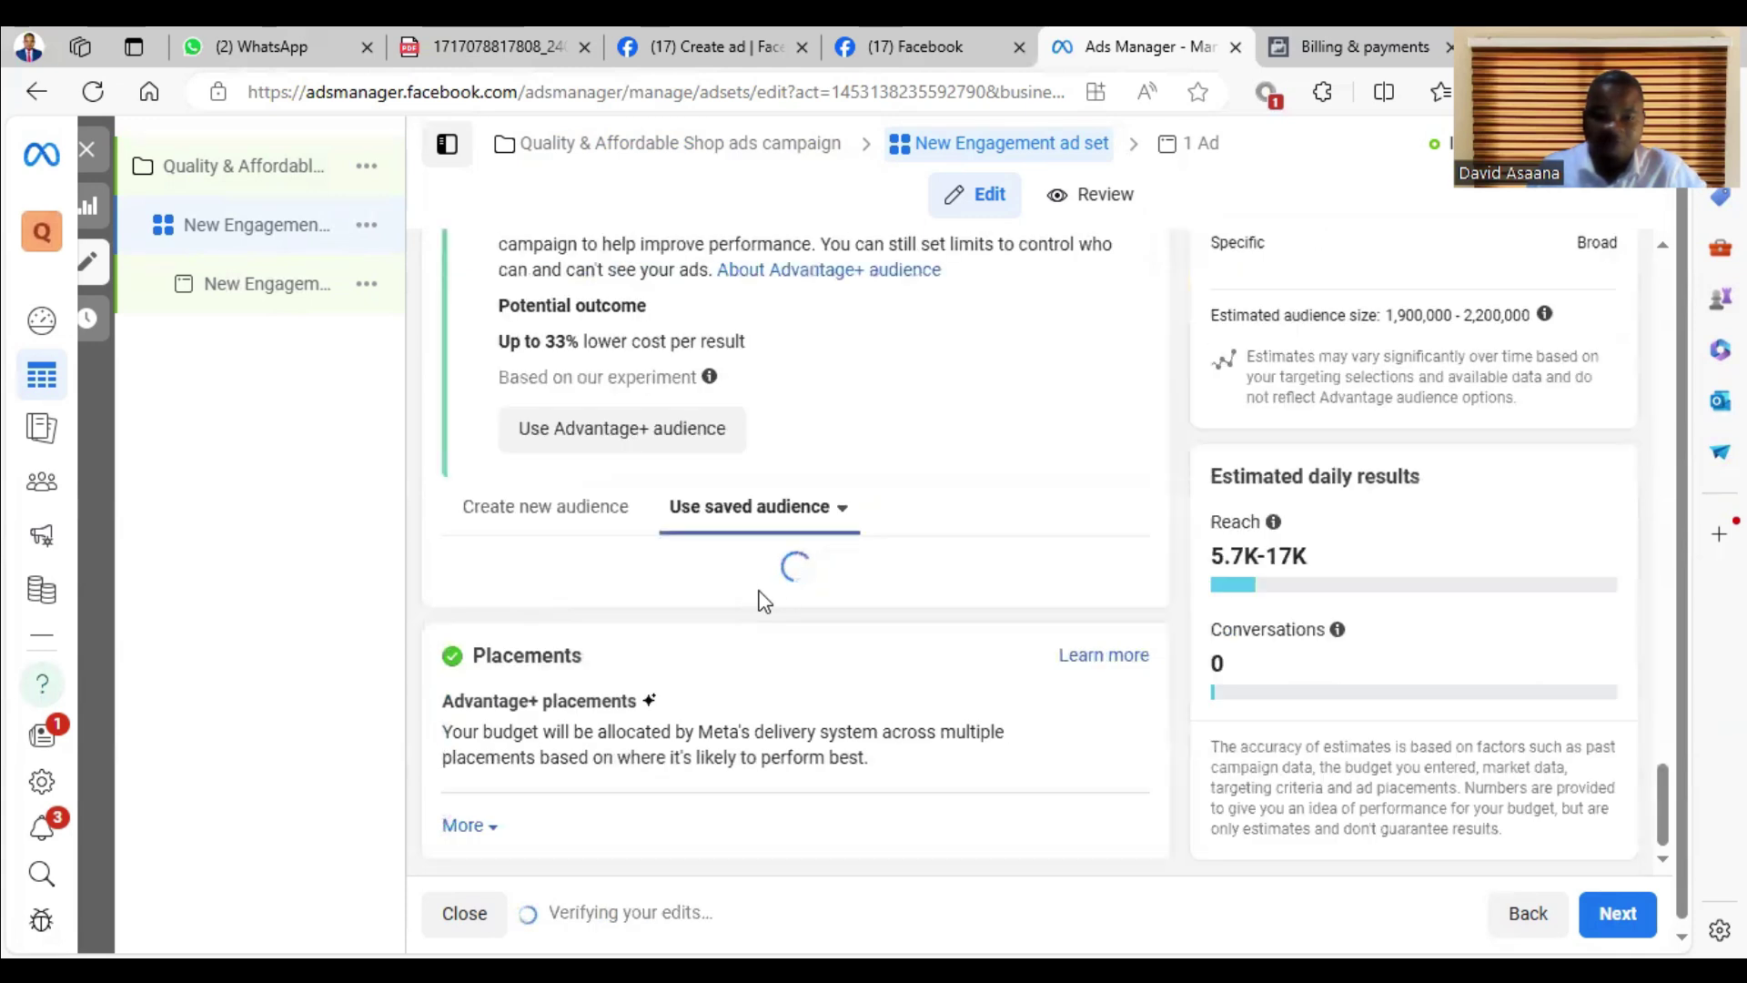
scroll(762, 600, "down", 3)
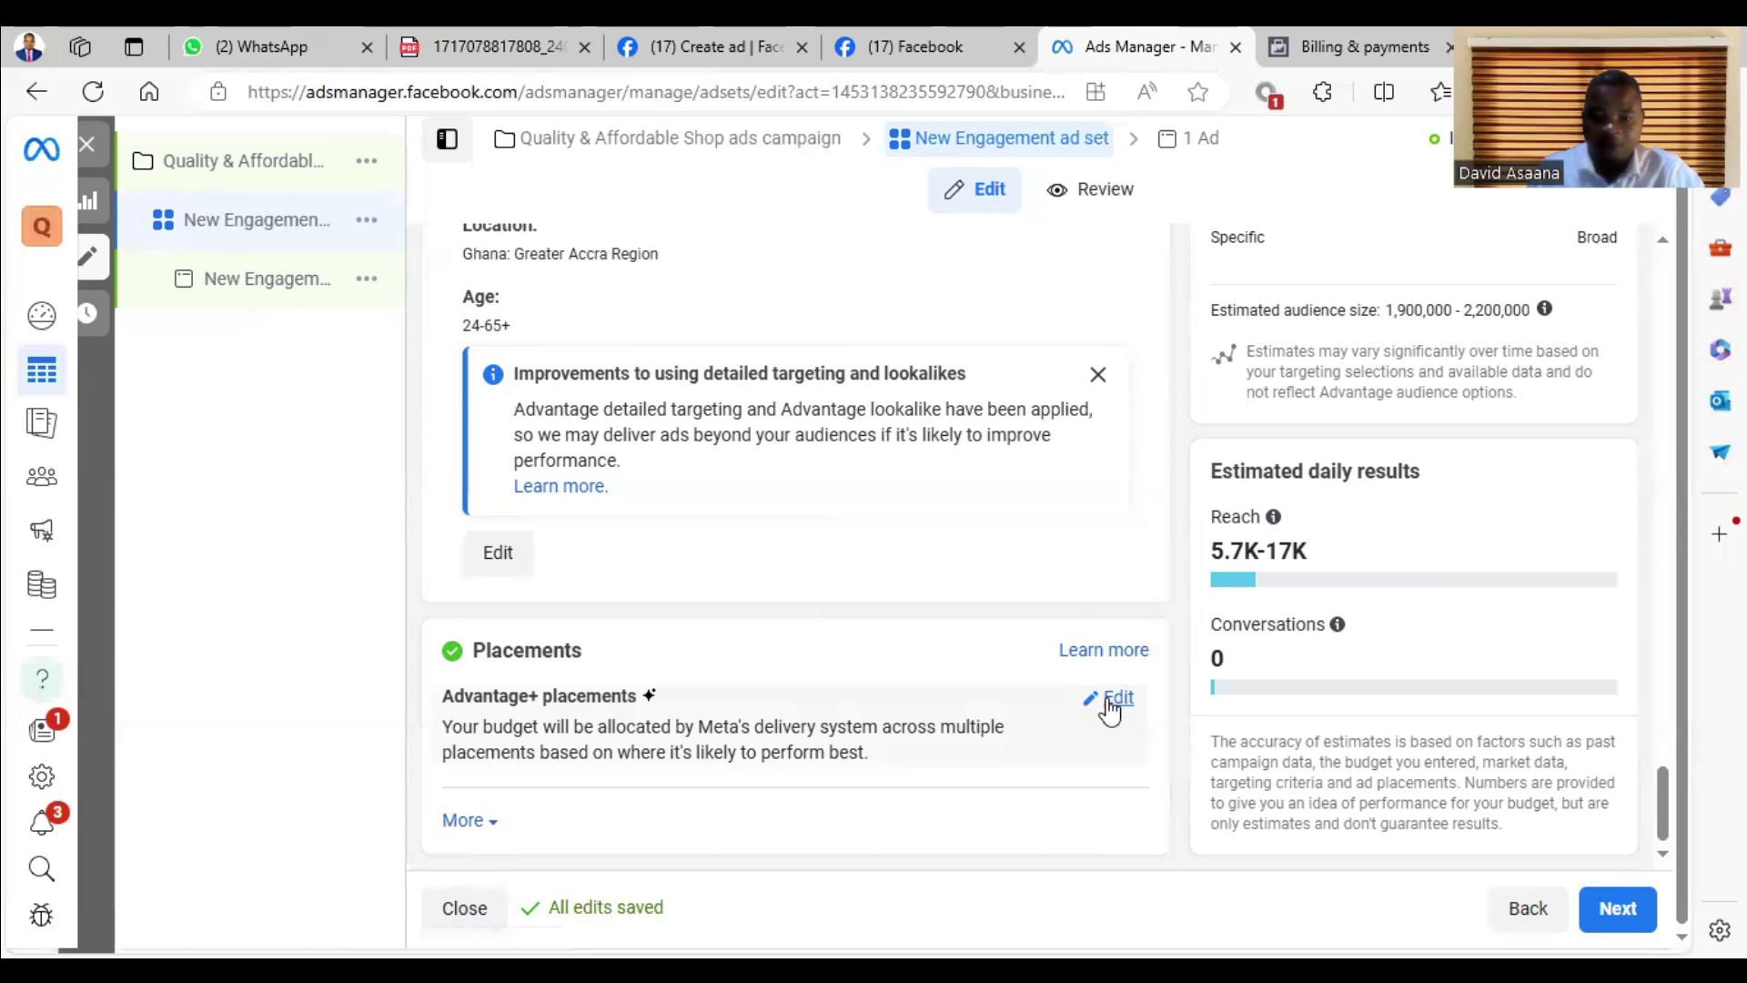
Choose manual placements and exclude Messenger, leaving Facebook and Instagram
left_click(1117, 698)
scroll(914, 717, "down", 1)
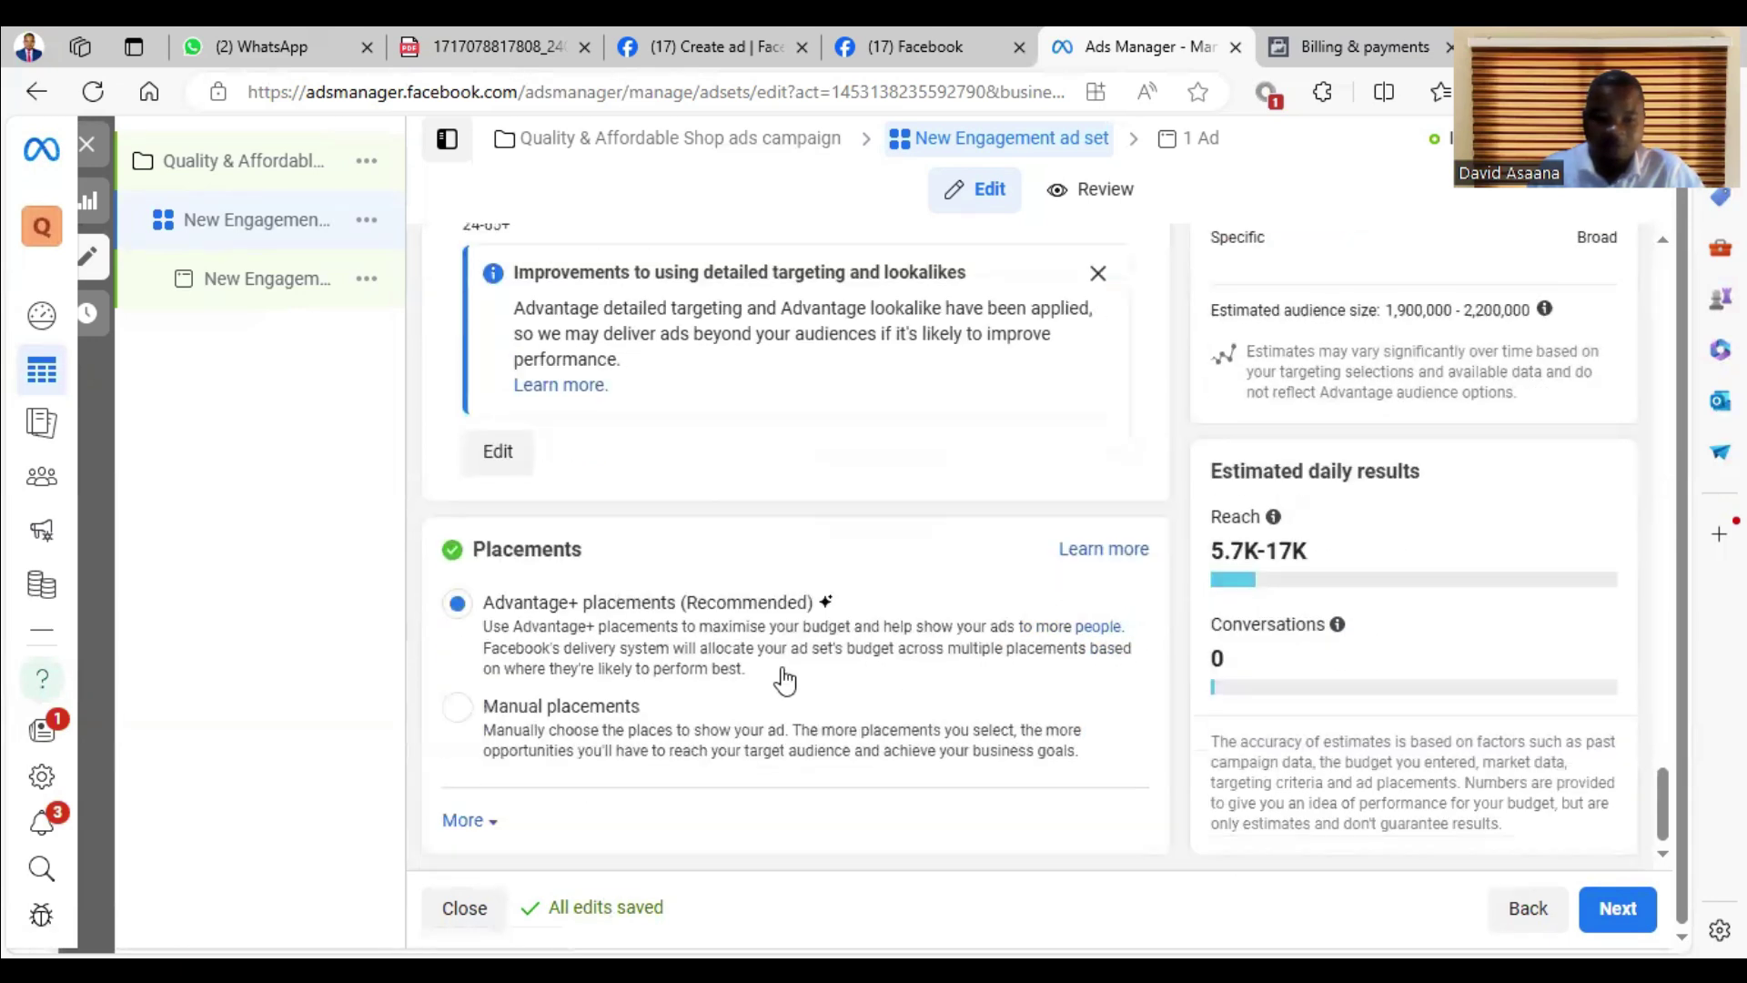
left_click(458, 708)
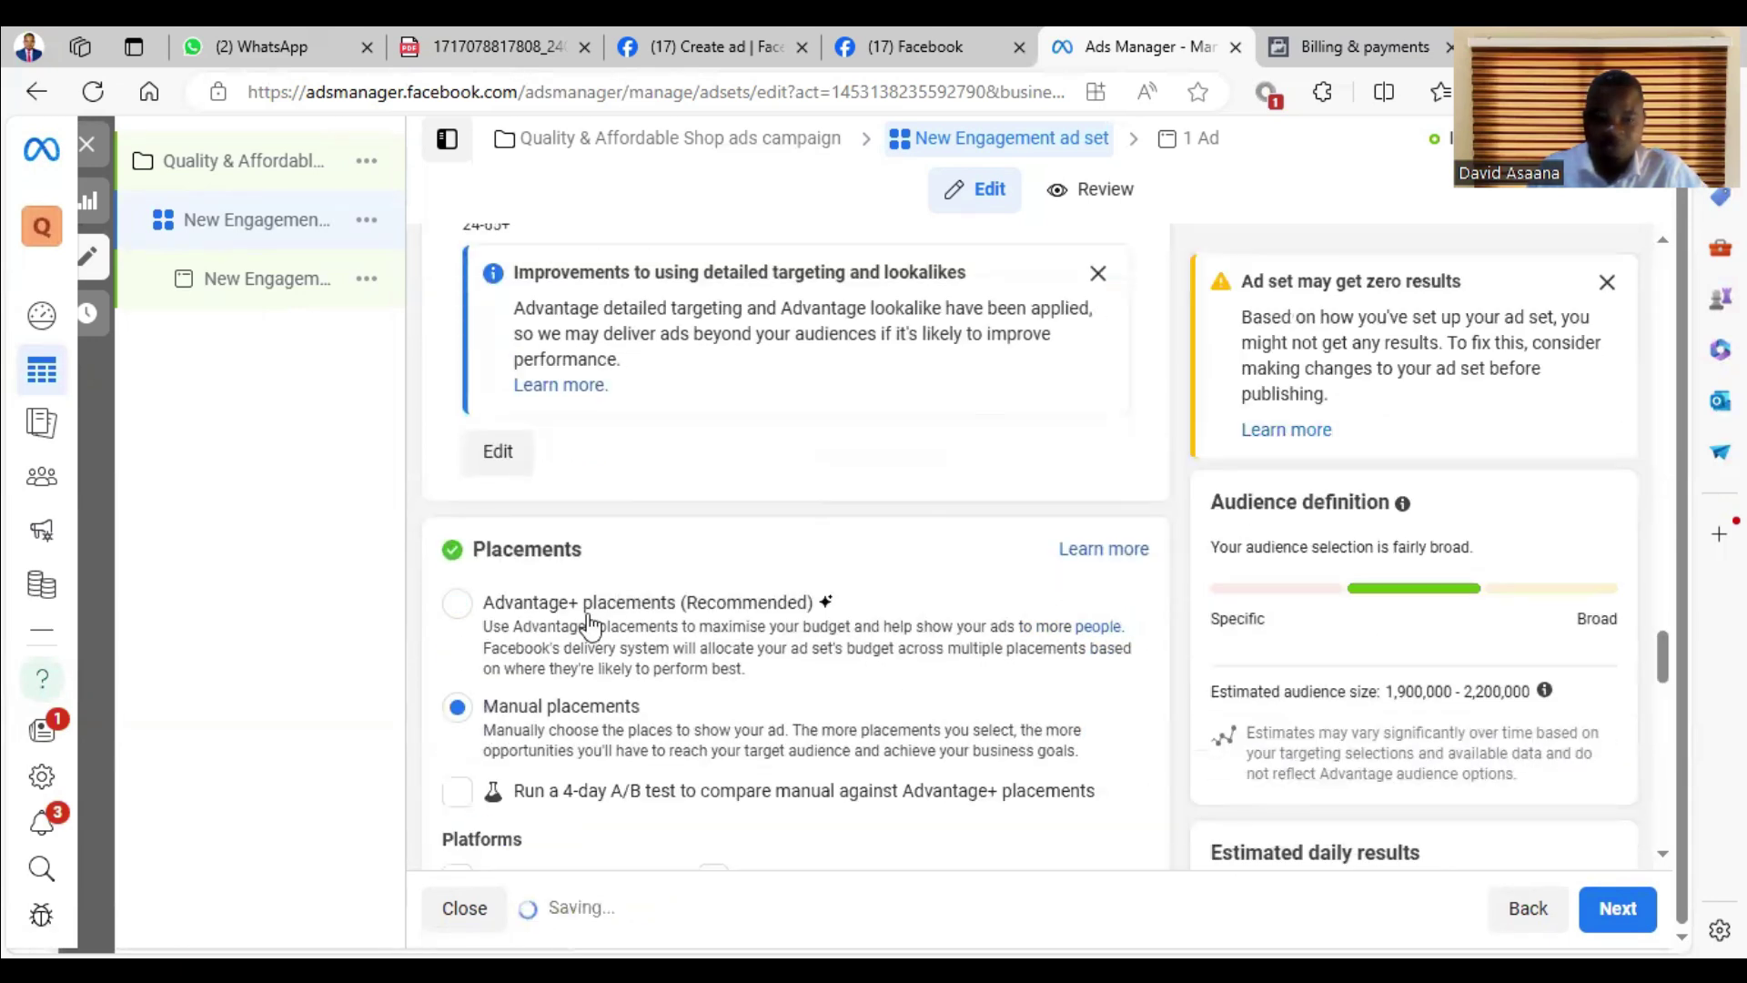
scroll(762, 601, "down", 3)
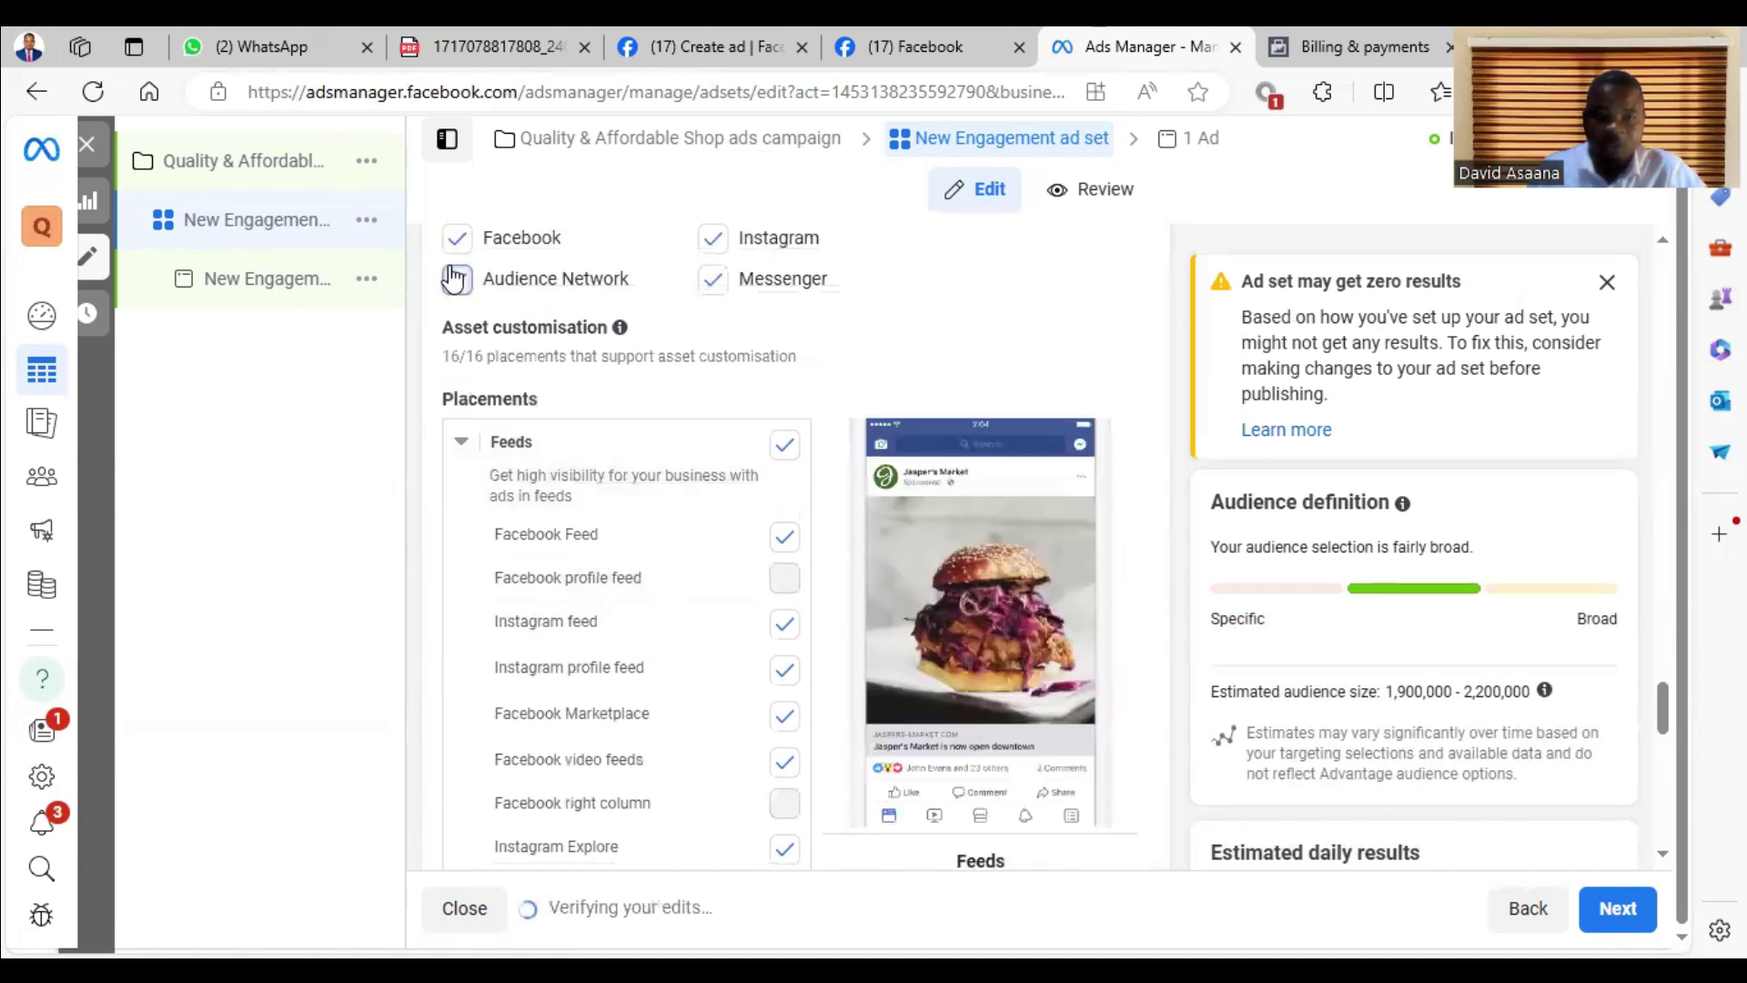
left_click(712, 278)
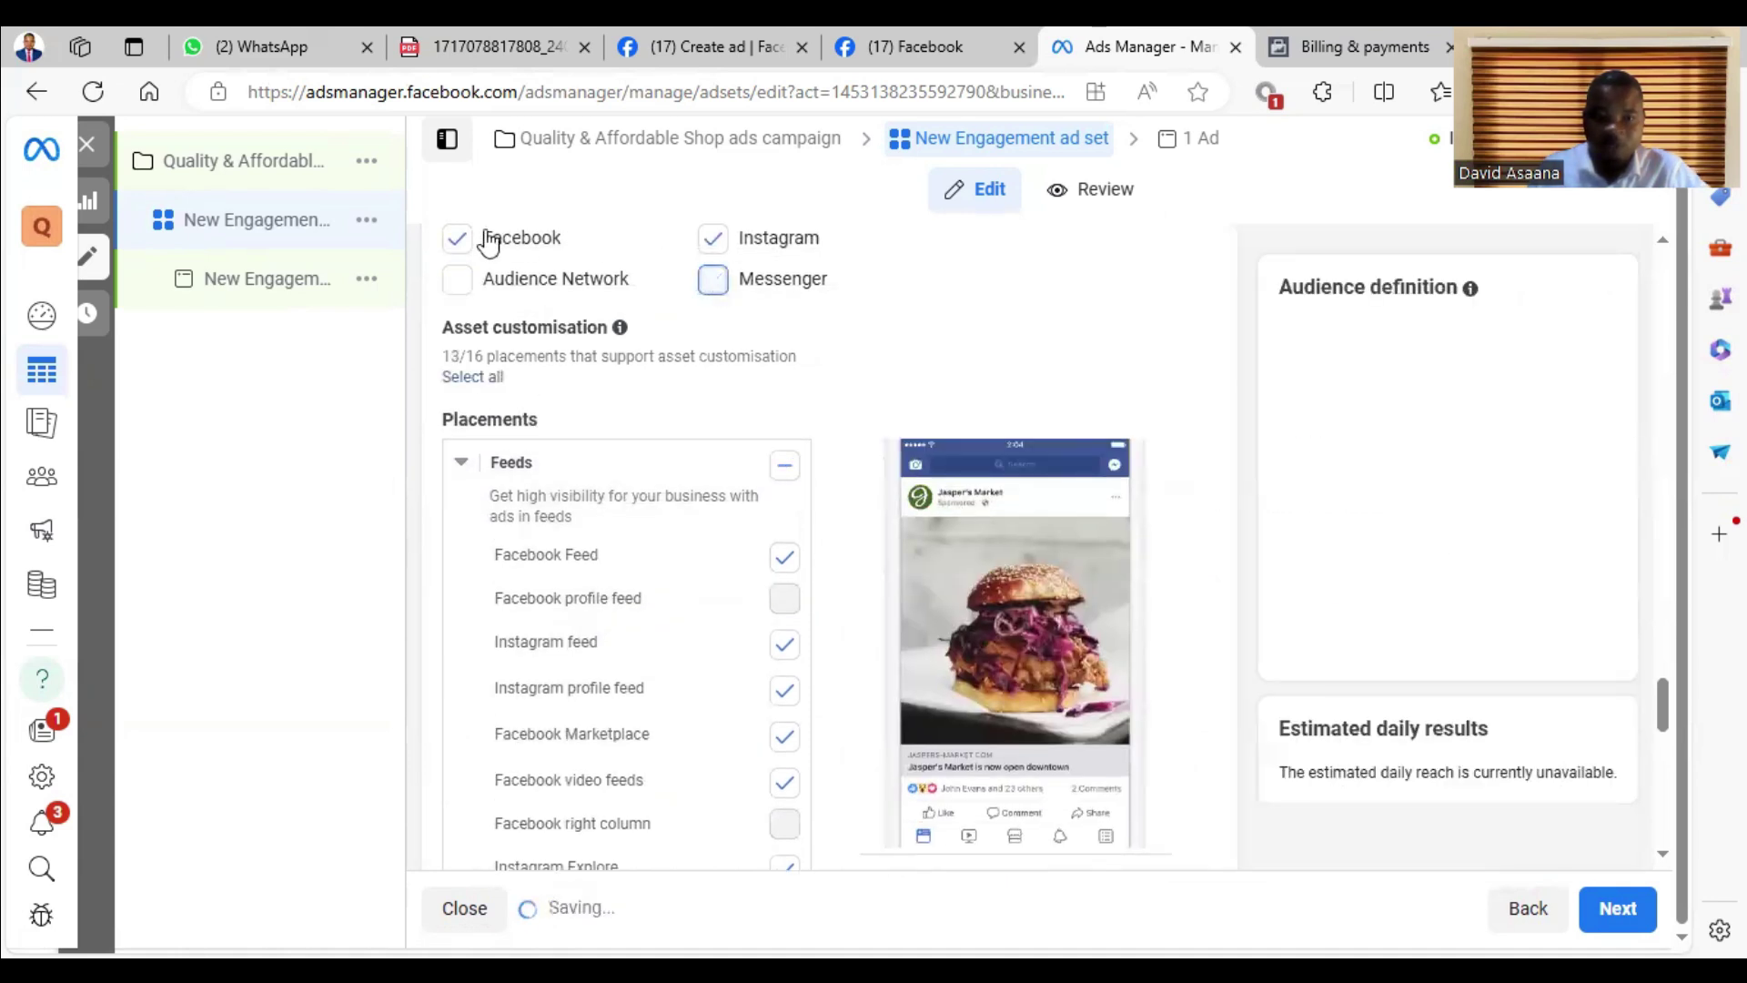
scroll(926, 485, "down", 4)
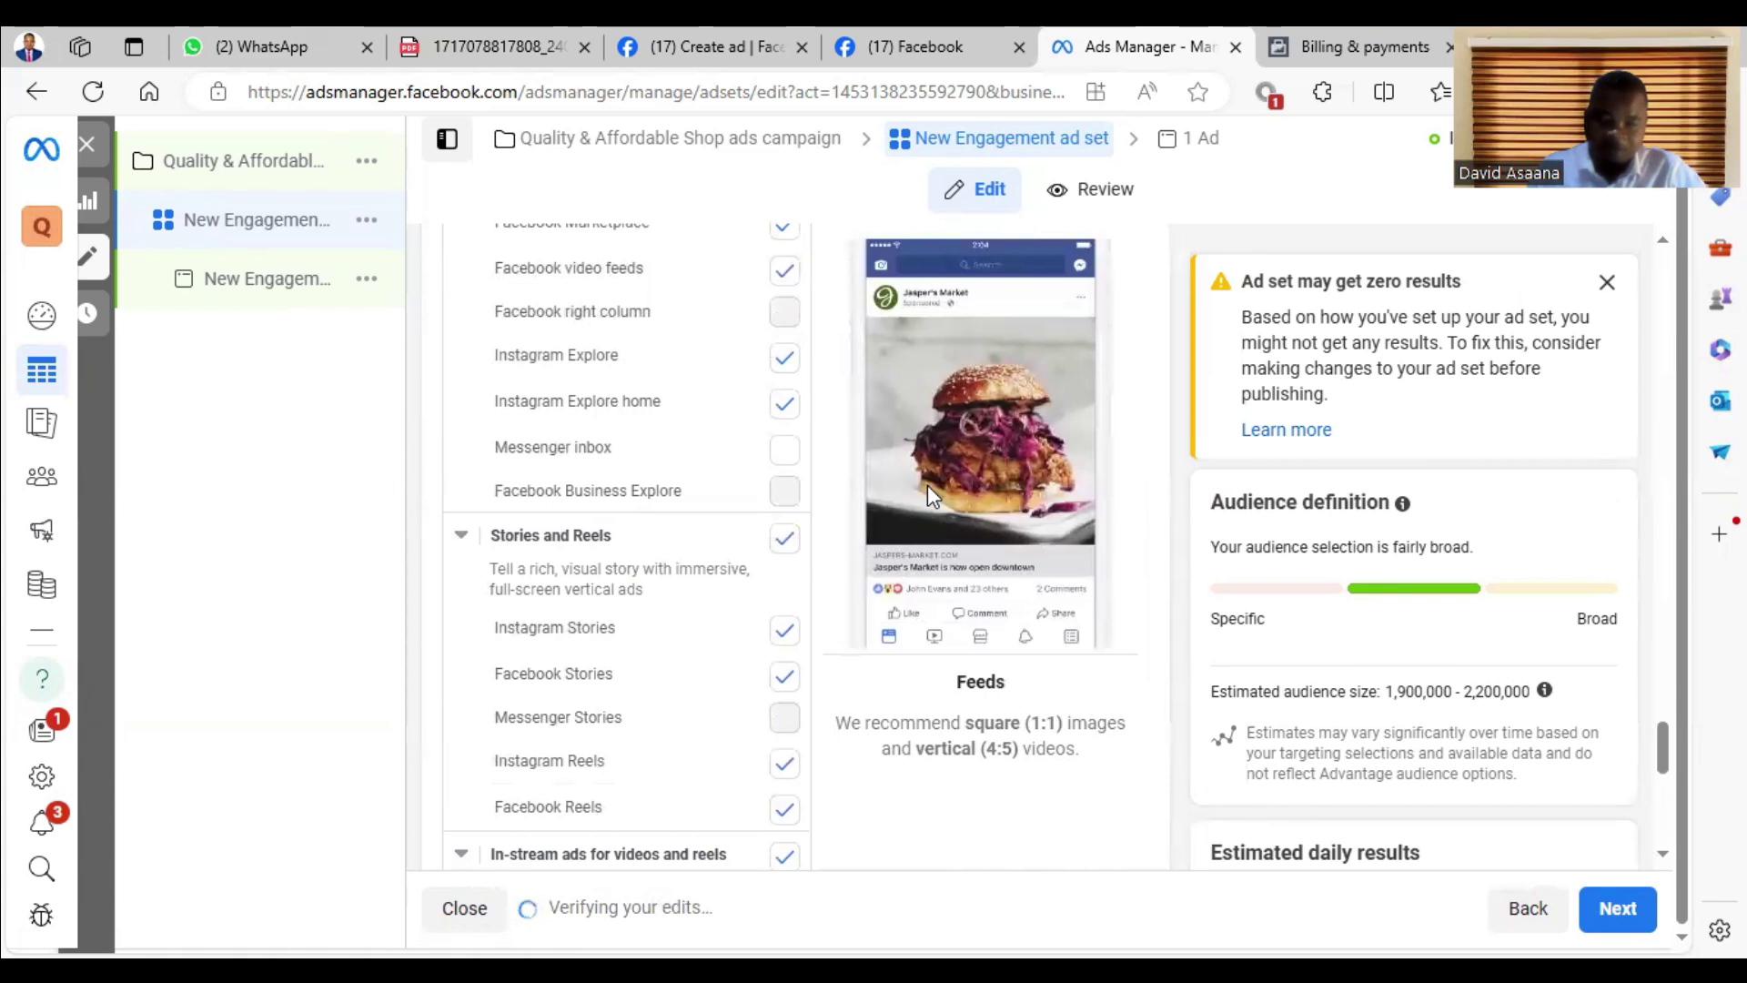
scroll(573, 450, "up", 5)
scroll(547, 546, "up", 4)
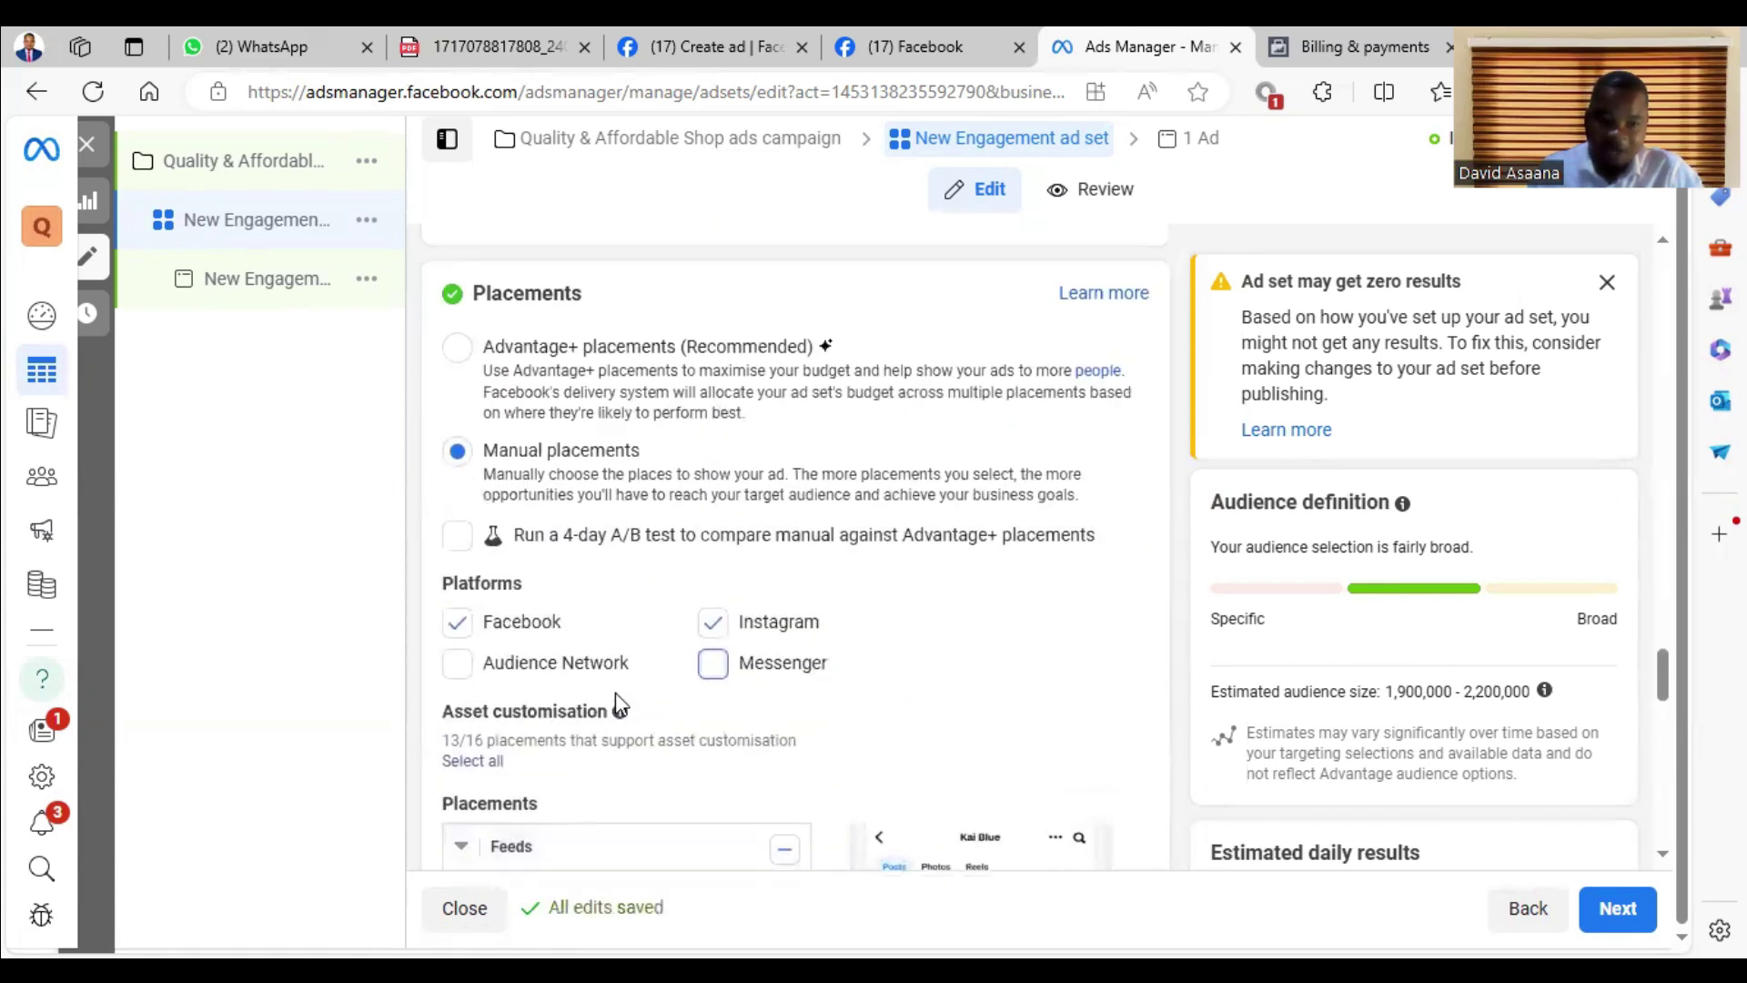
Move on to the ad level and reveal the Create Ad / Use existing post choice
left_click(1617, 908)
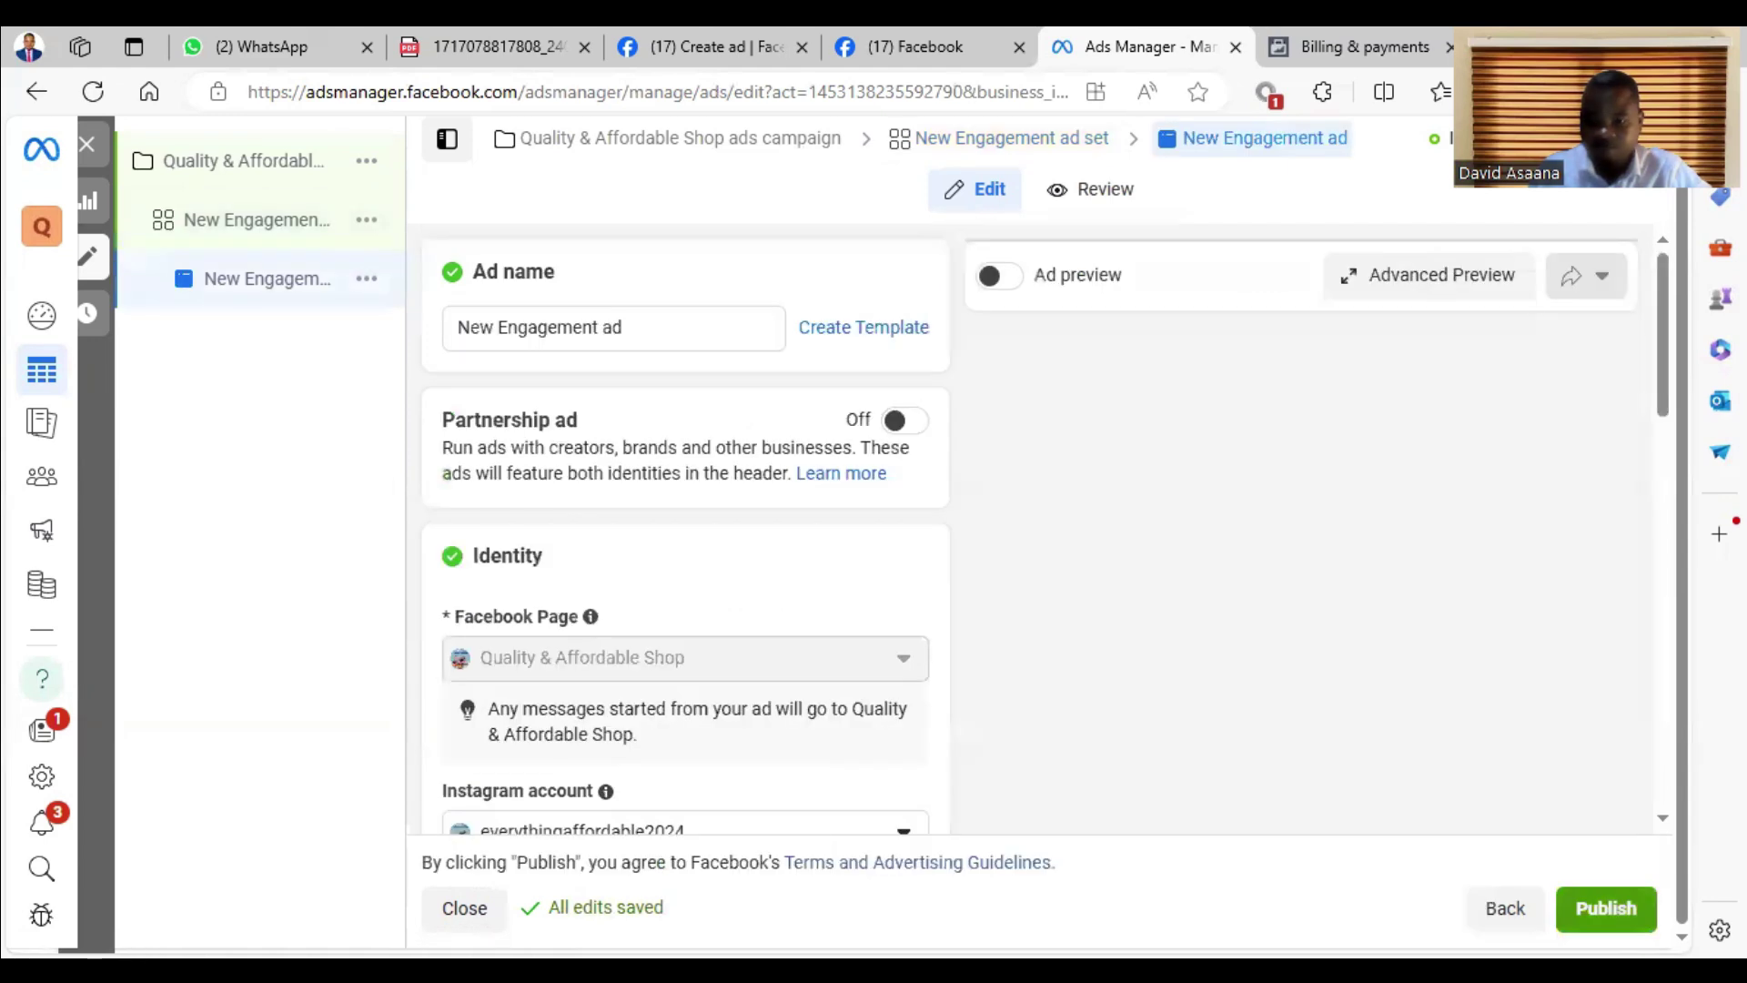
scroll(792, 641, "down", 3)
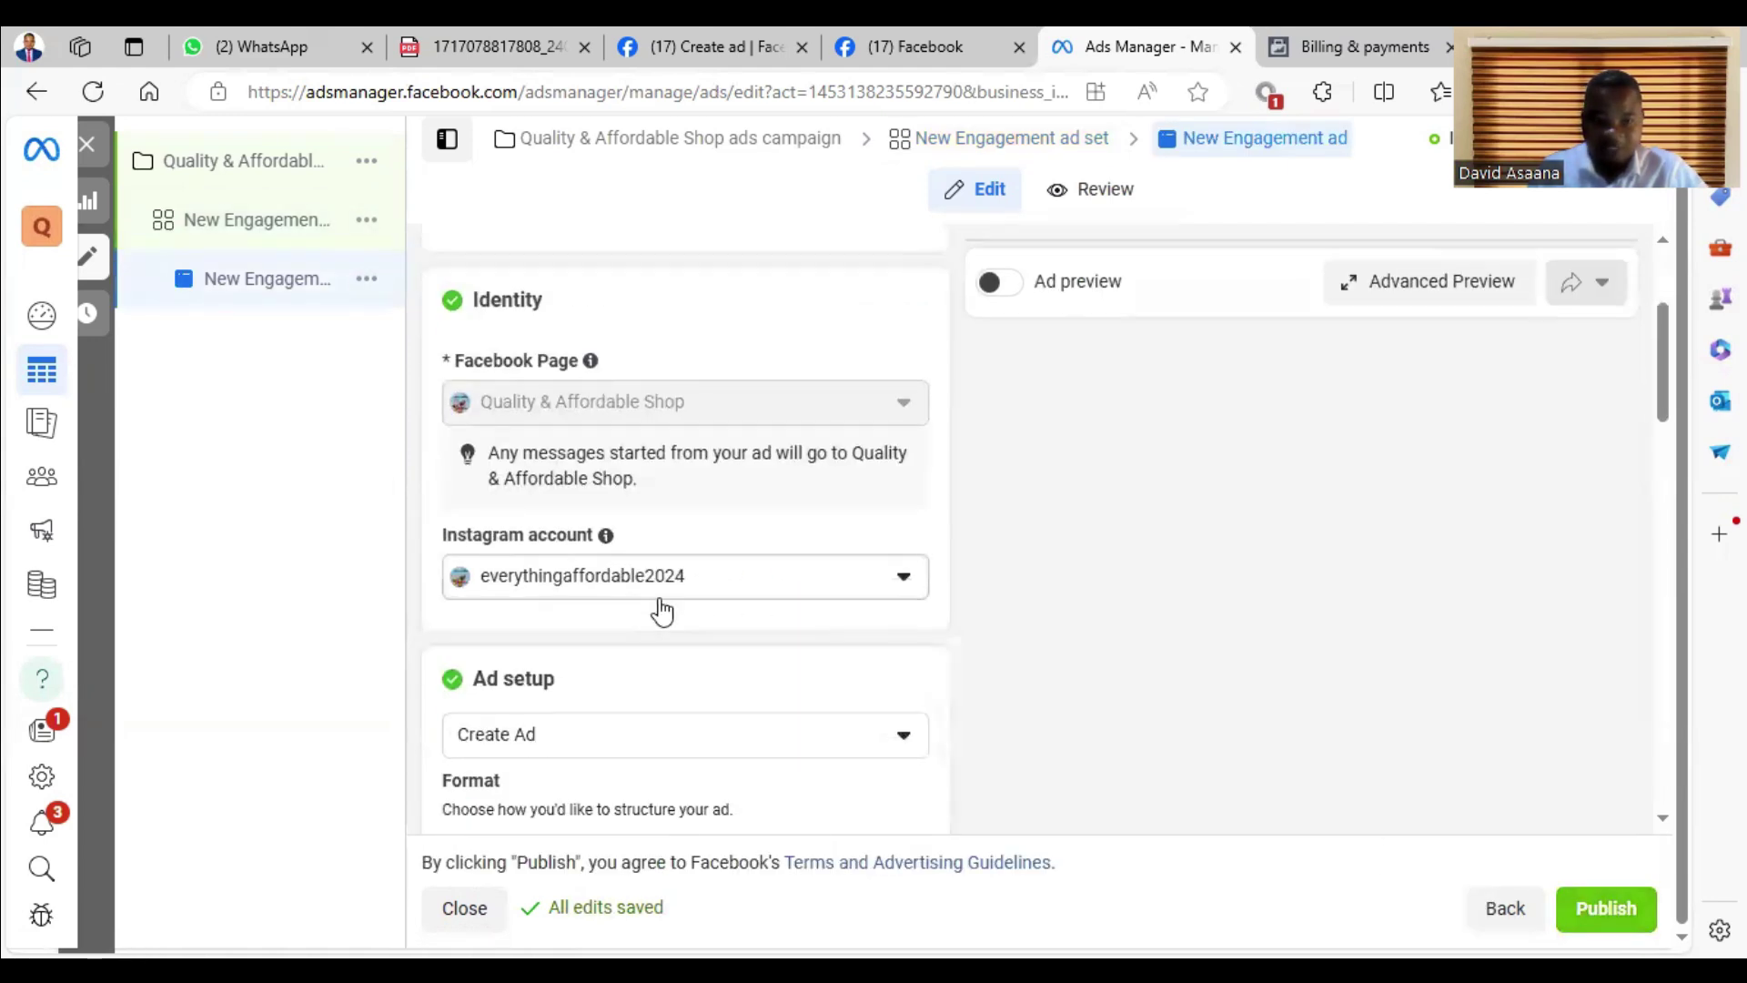
scroll(690, 597, "down", 2)
scroll(690, 597, "down", 1)
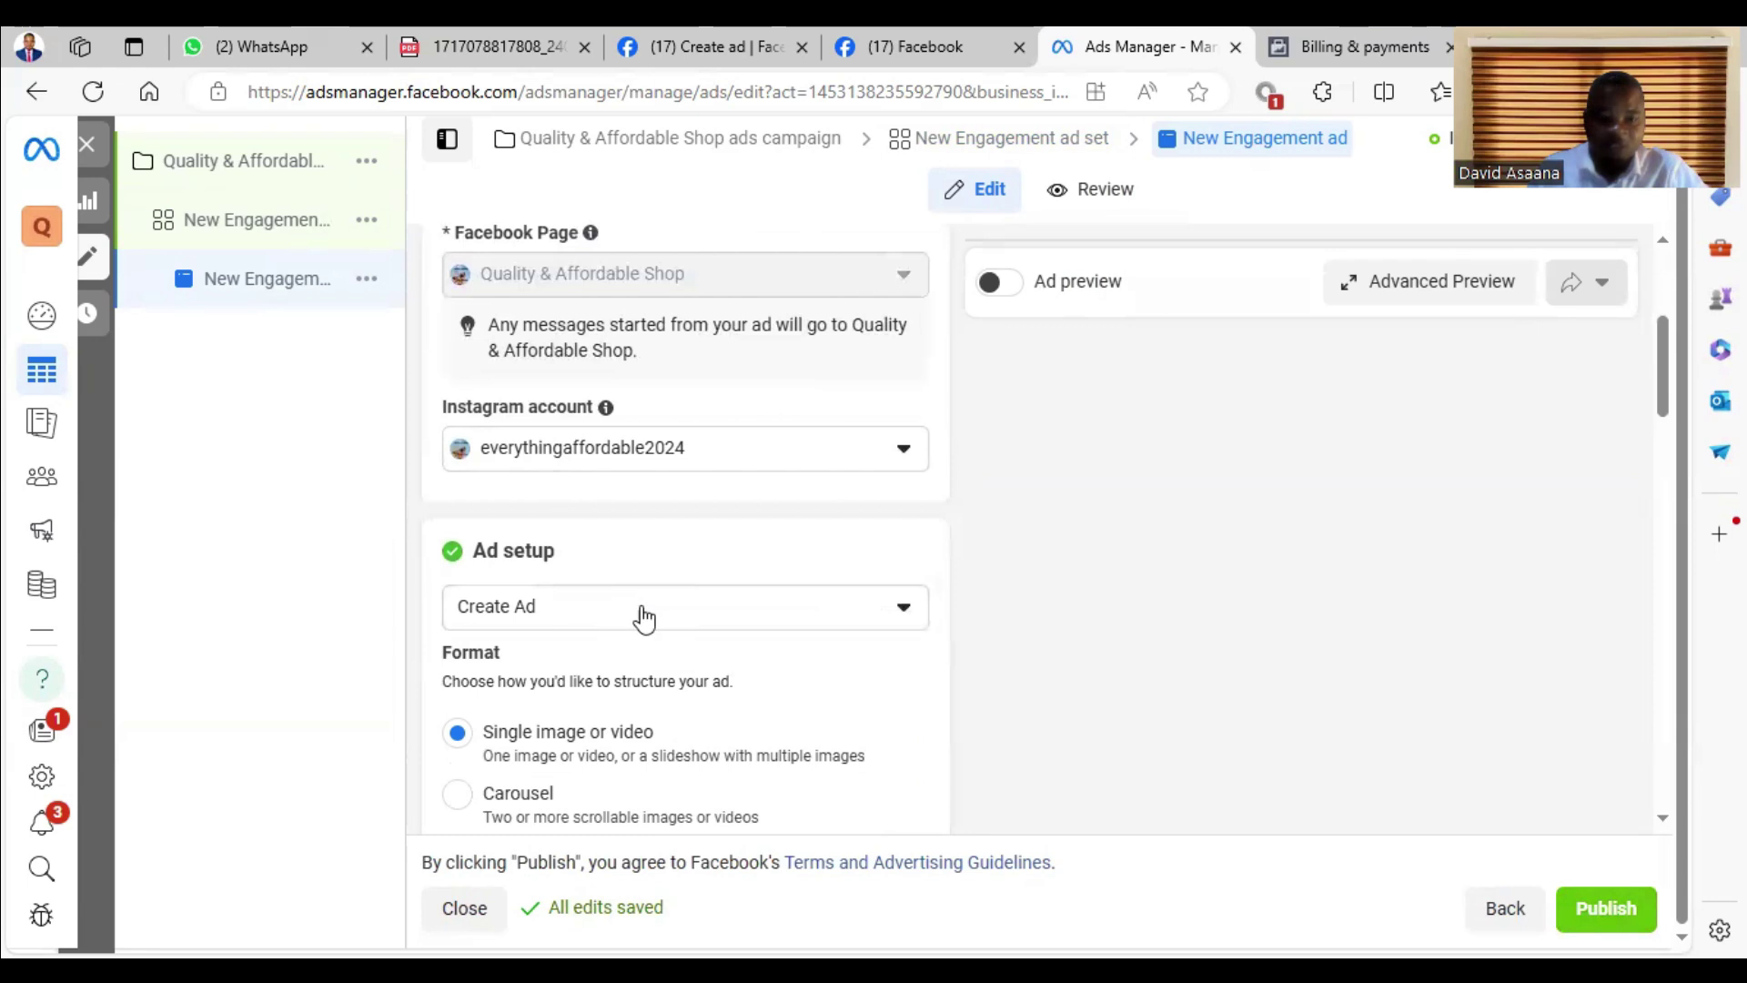
scroll(682, 618, "down", 2)
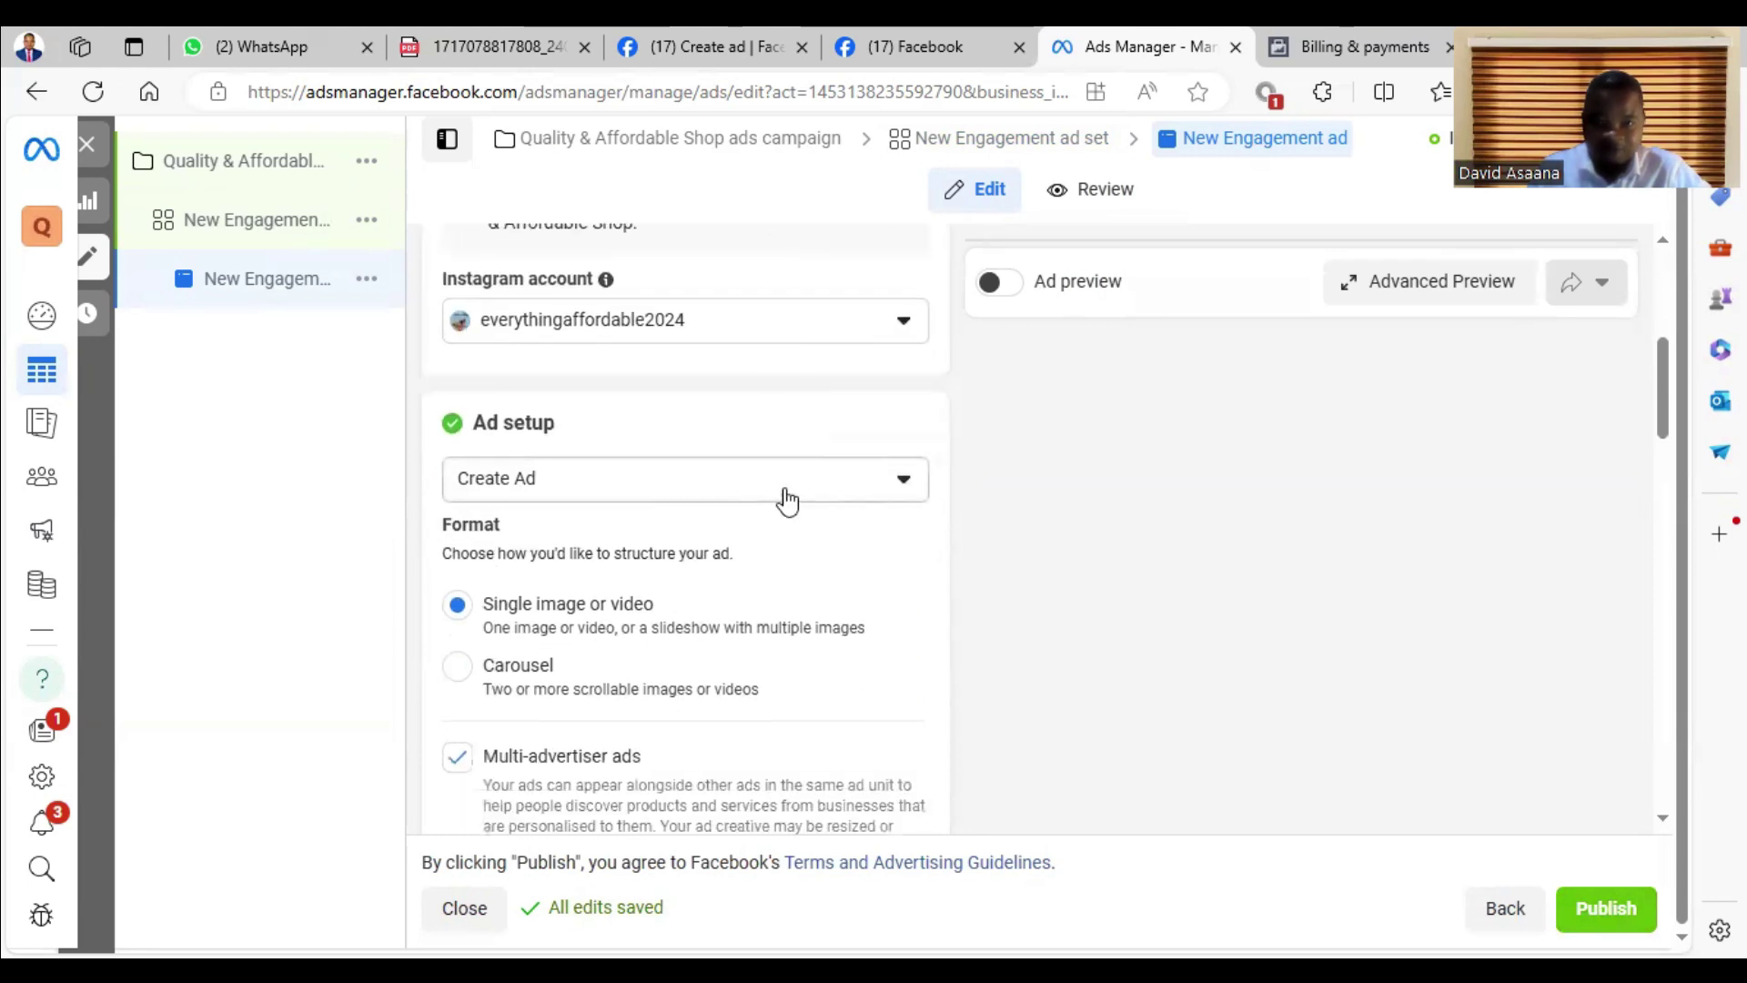
left_click(609, 486)
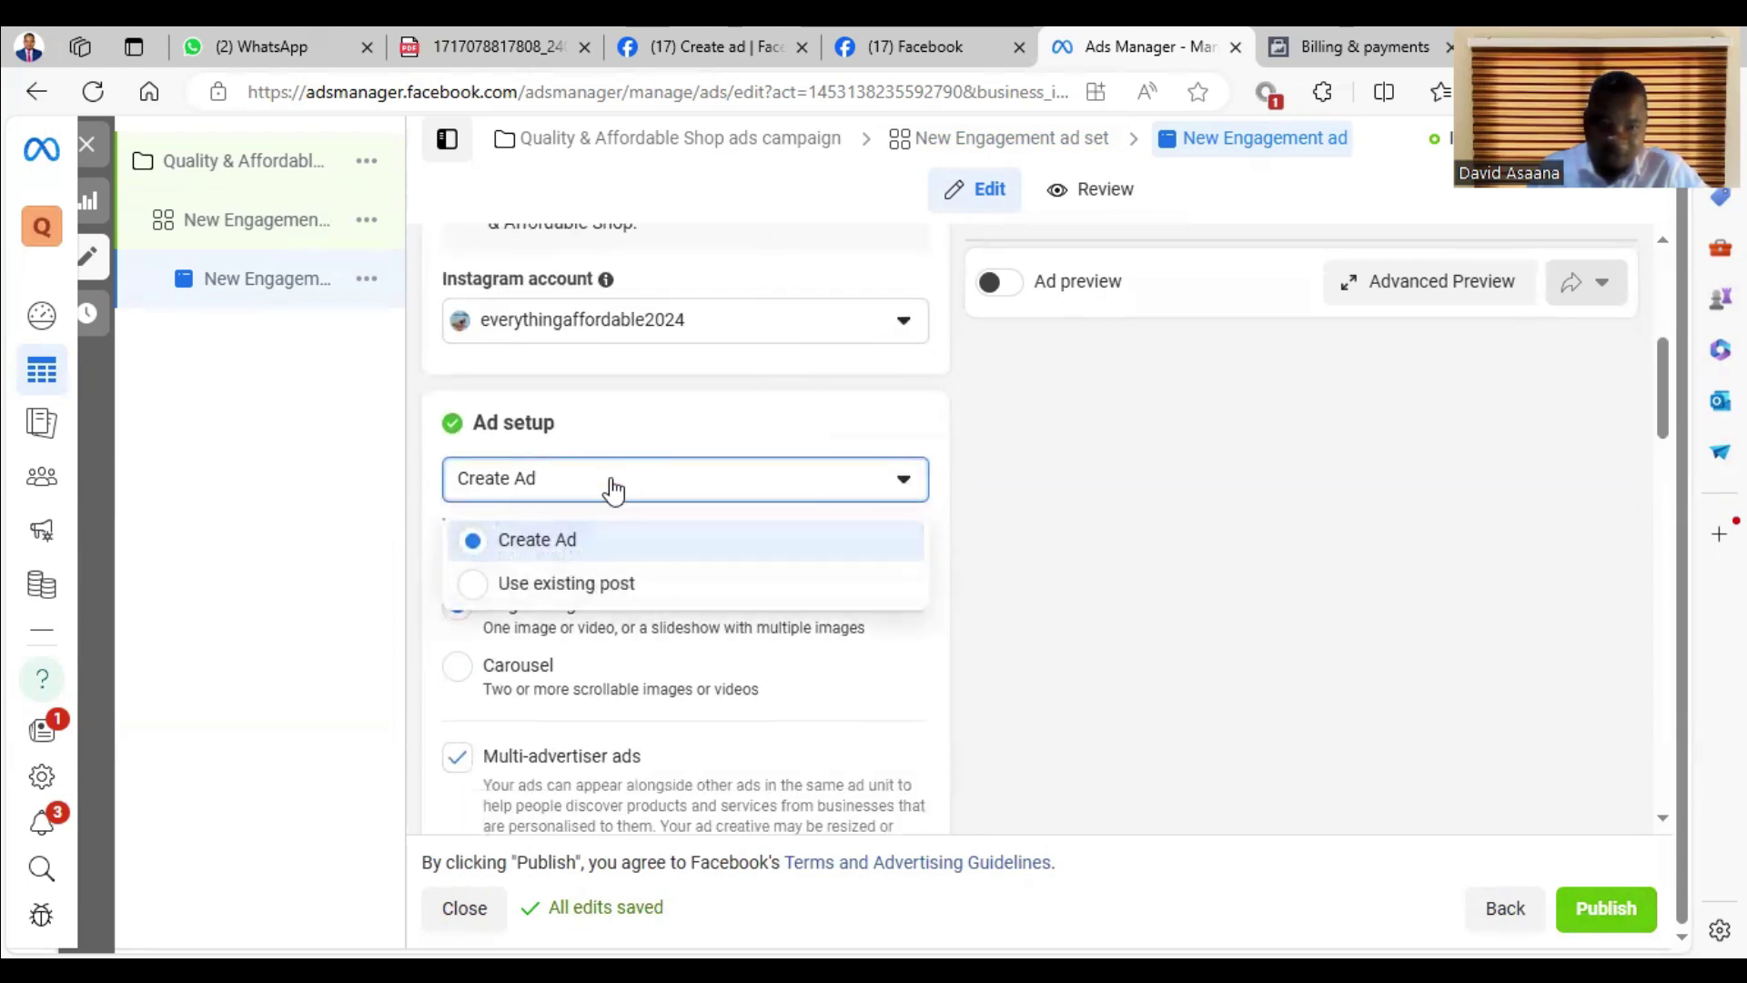
Select the Call/WhatsApp jewellery album post as the ad's existing-post creative and continue
left_click(590, 591)
scroll(628, 609, "down", 2)
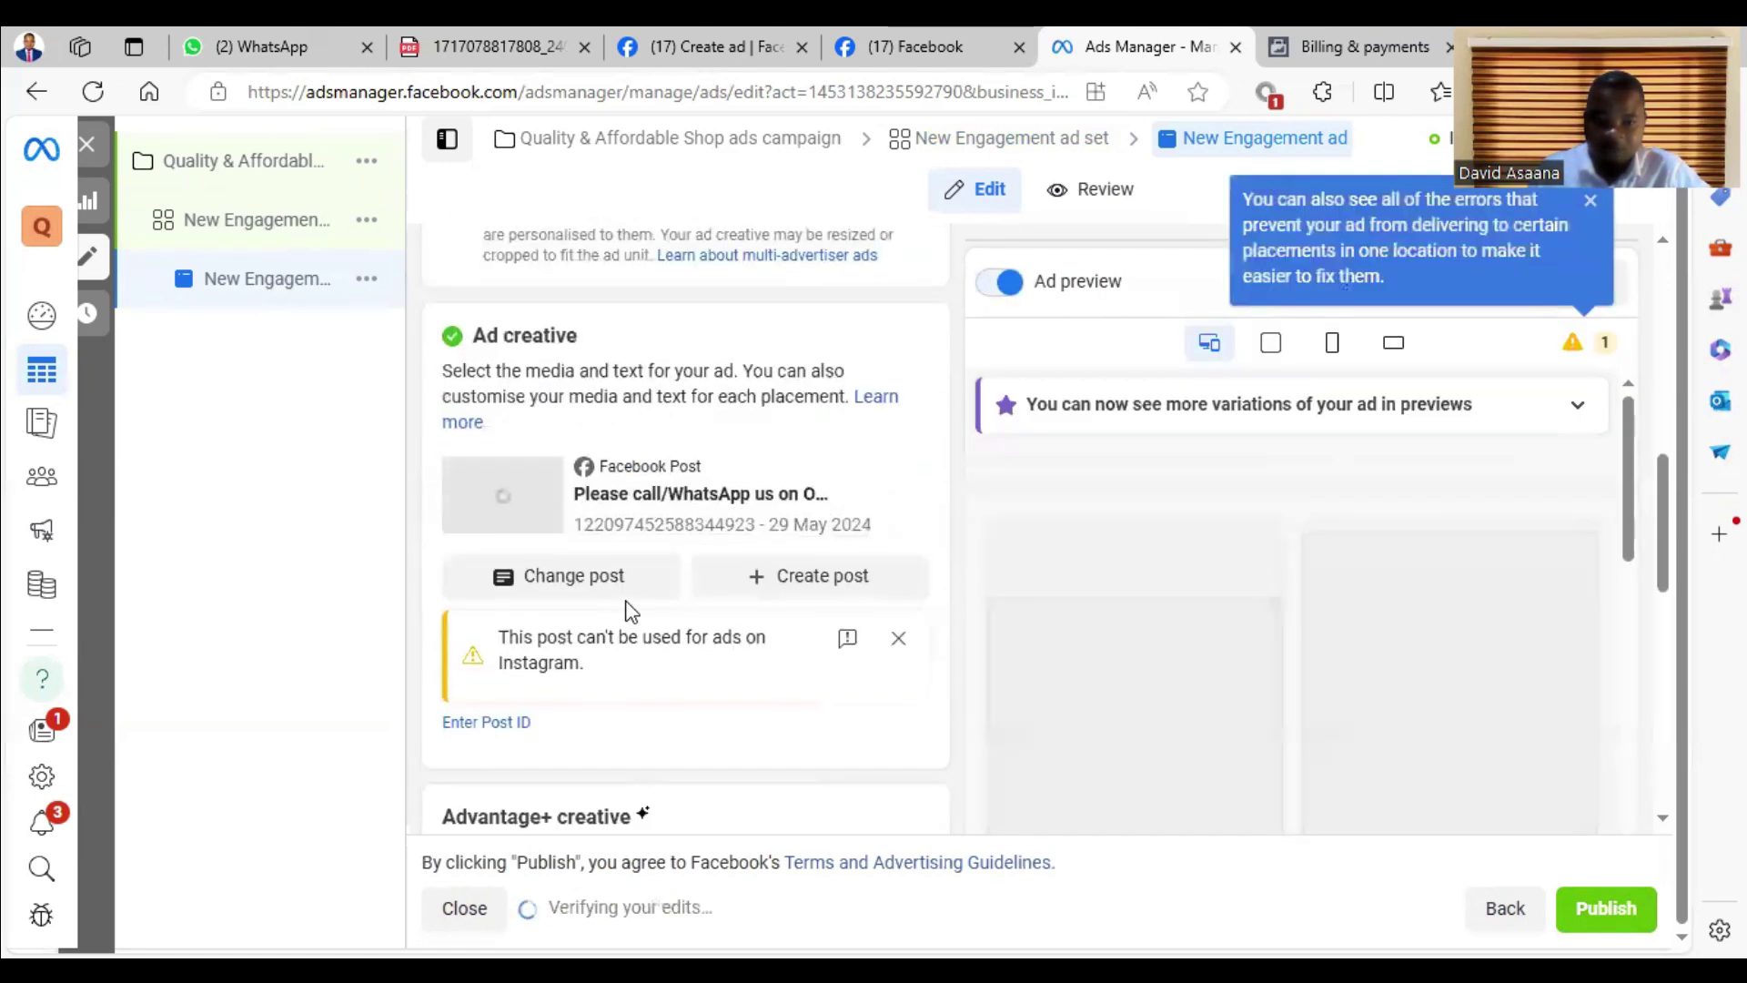
left_click(607, 578)
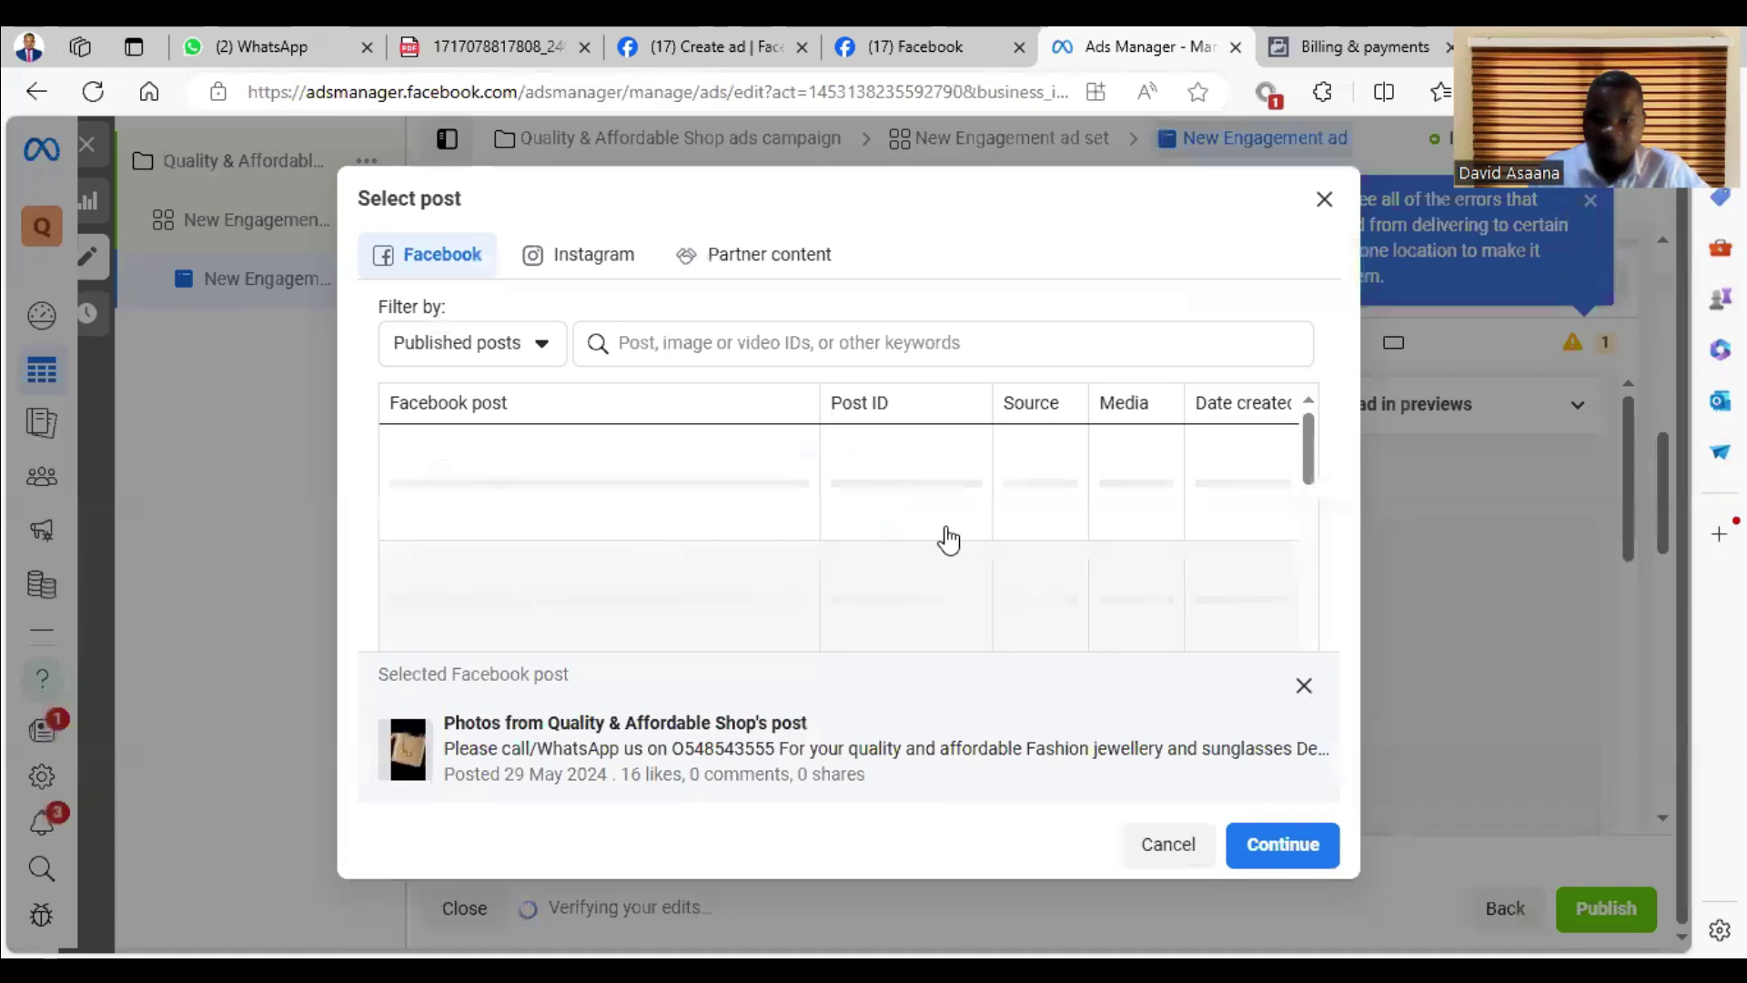
left_click(651, 626)
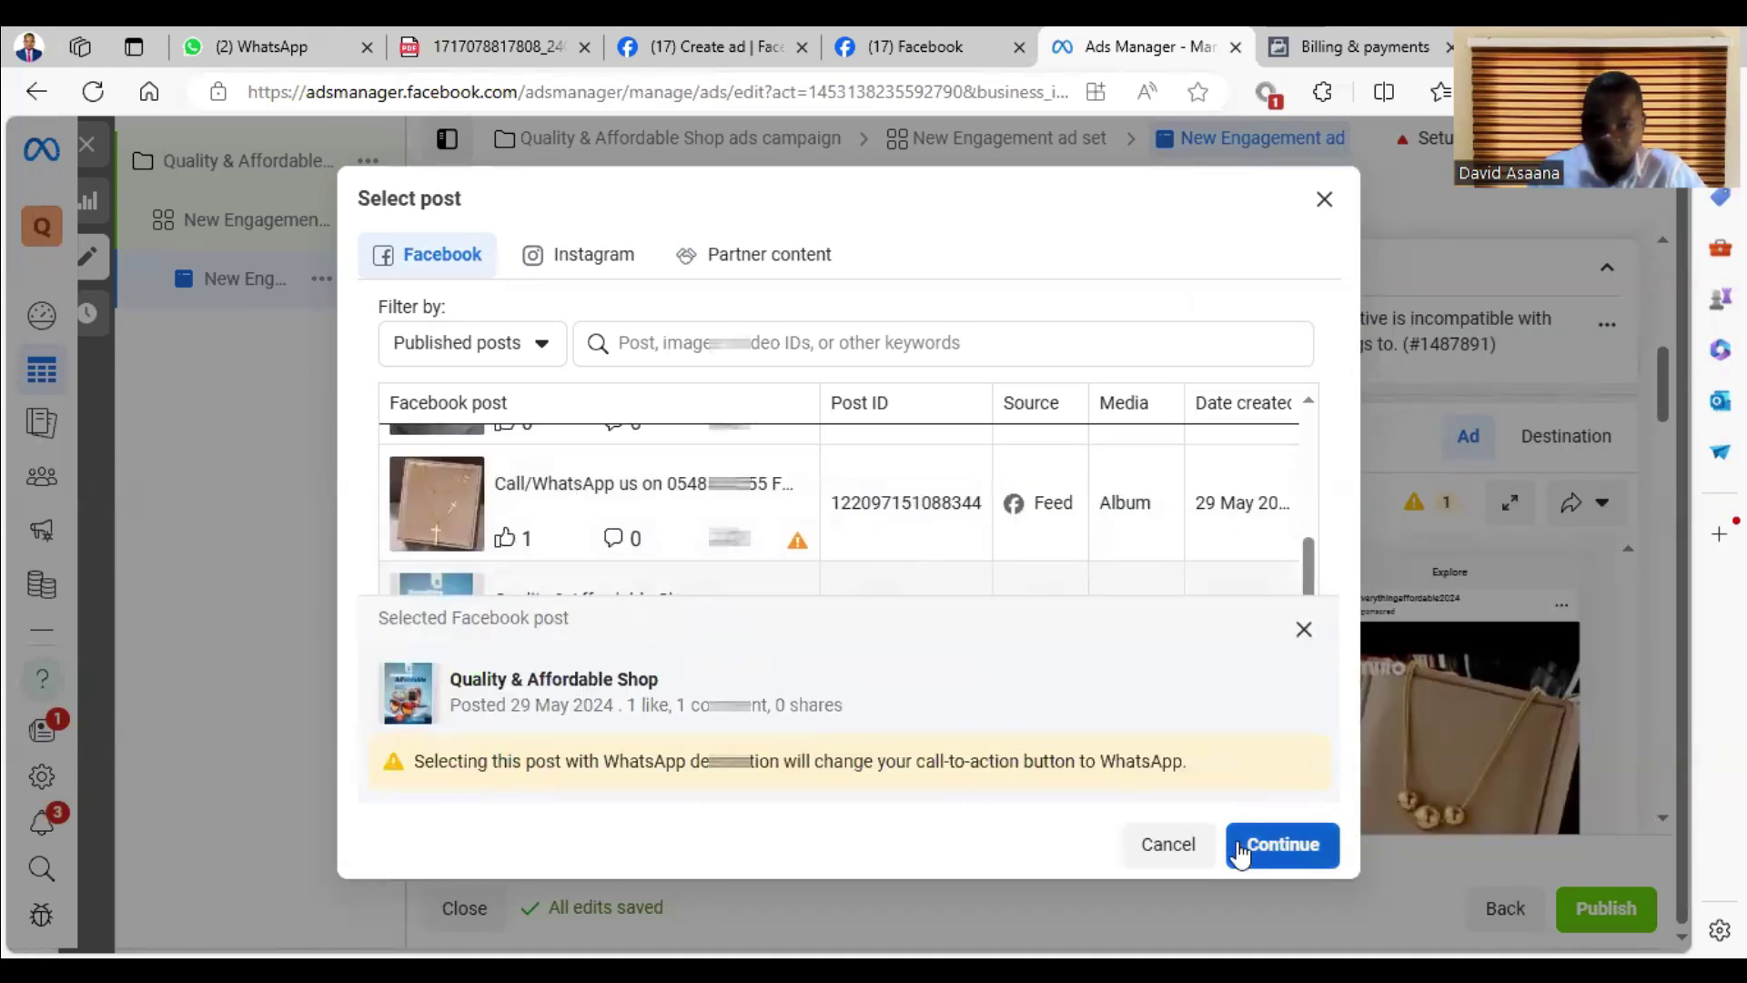
left_click(669, 502)
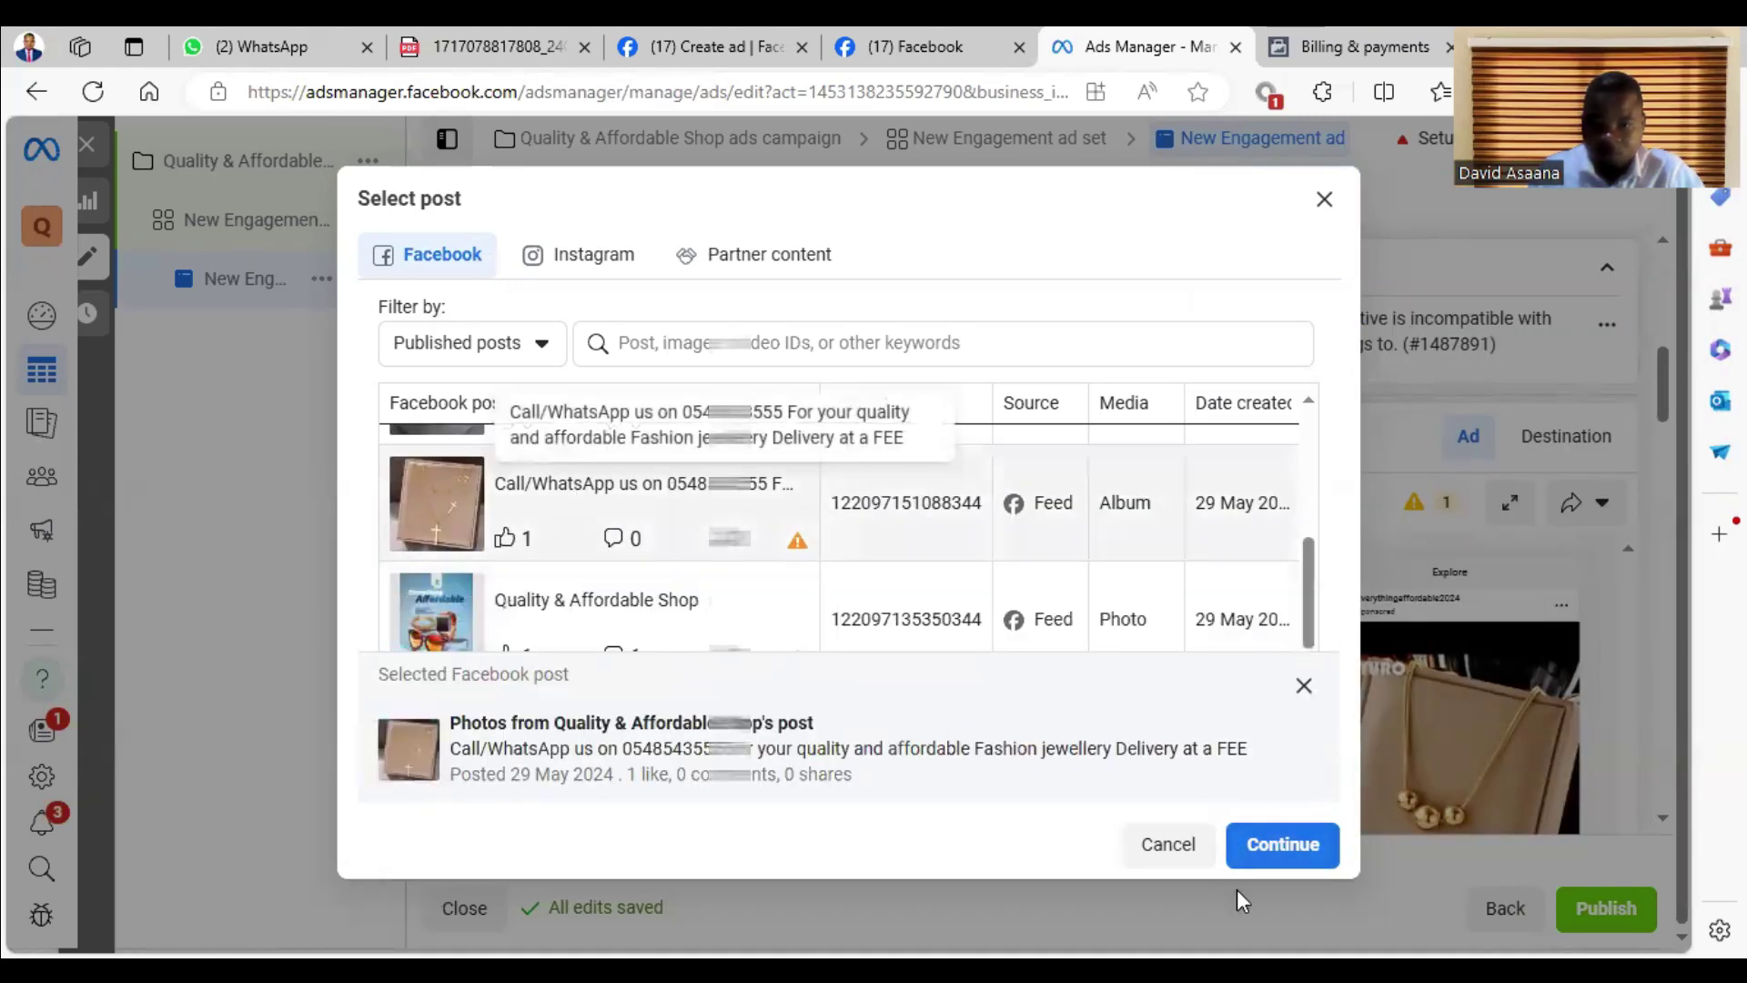
left_click(1283, 844)
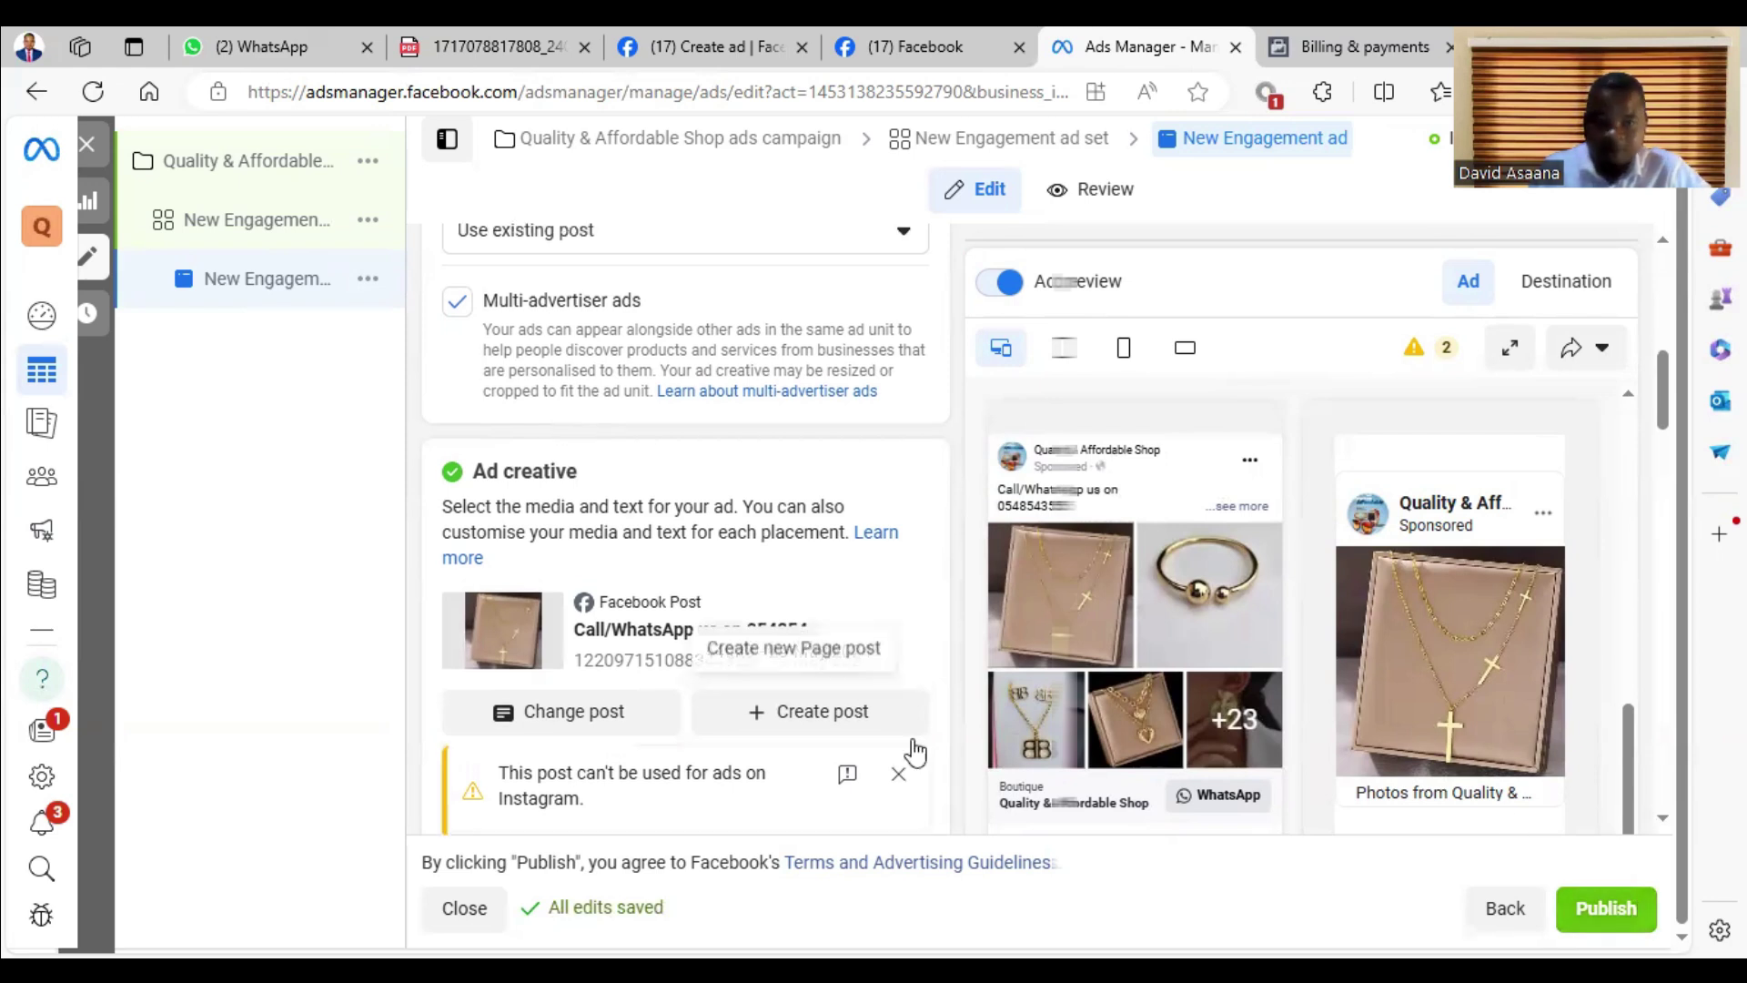
scroll(846, 656, "up", 5)
scroll(621, 654, "up", 3)
scroll(621, 652, "down", 3)
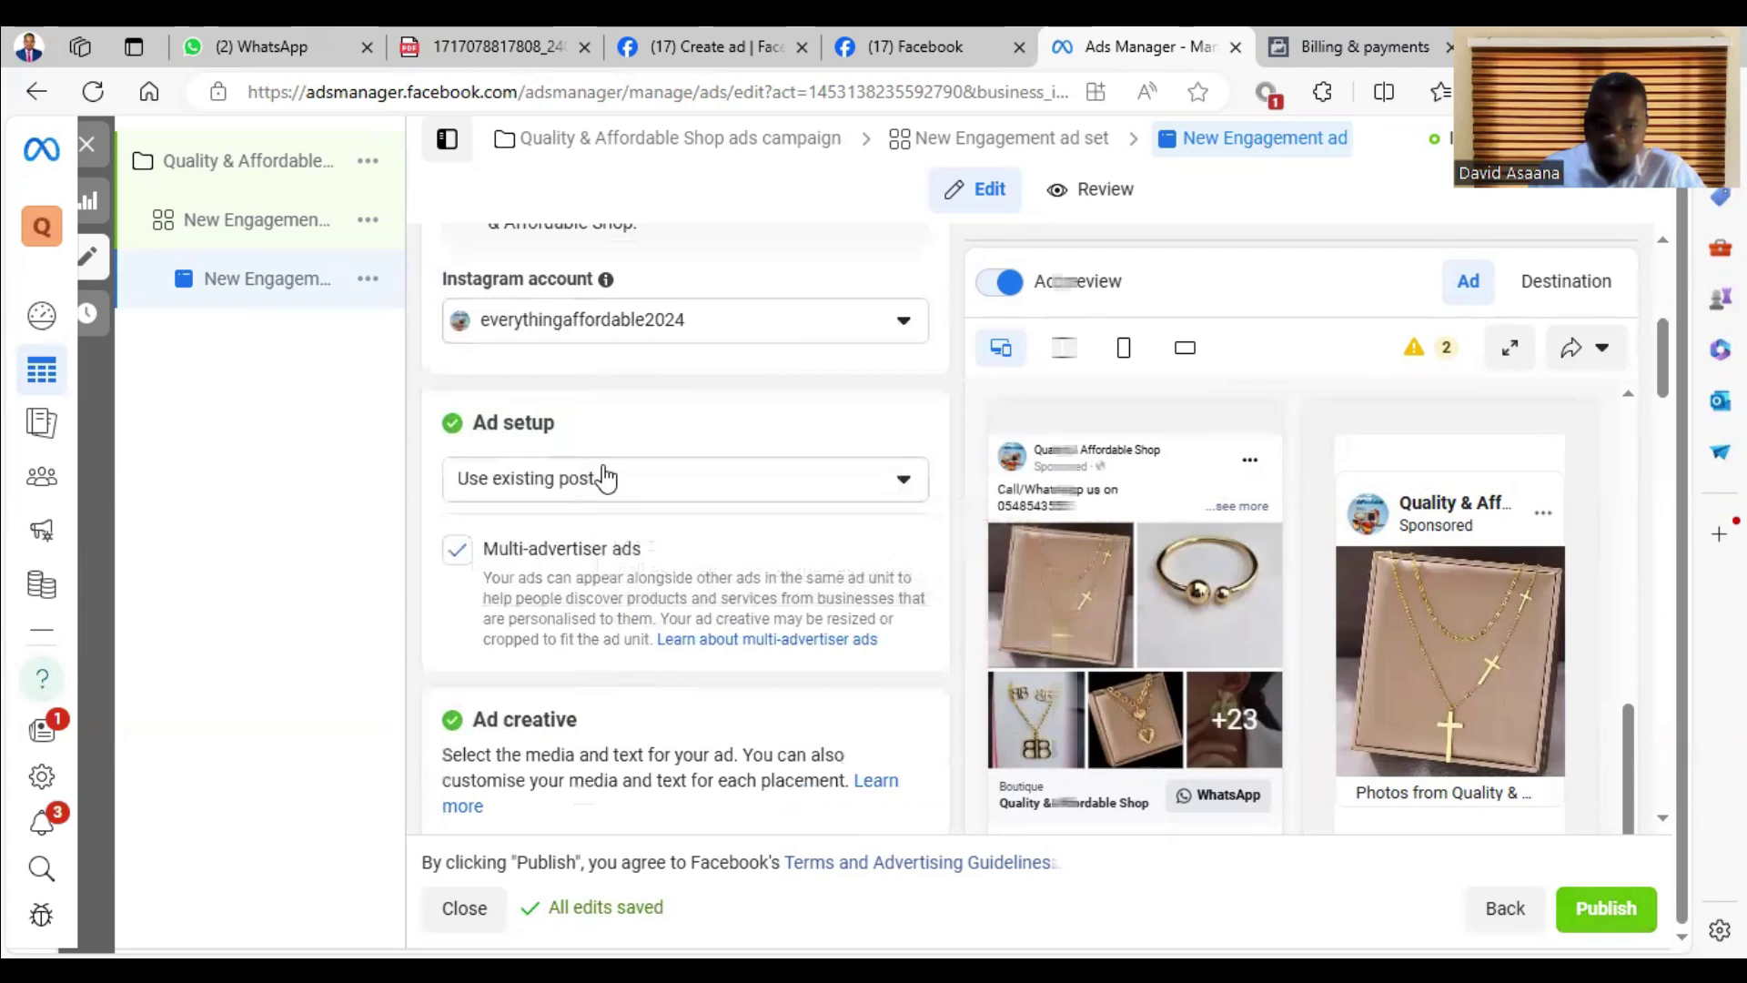
Change Ad setup to Create Ad, keeping the Single image or video format
left_click(682, 479)
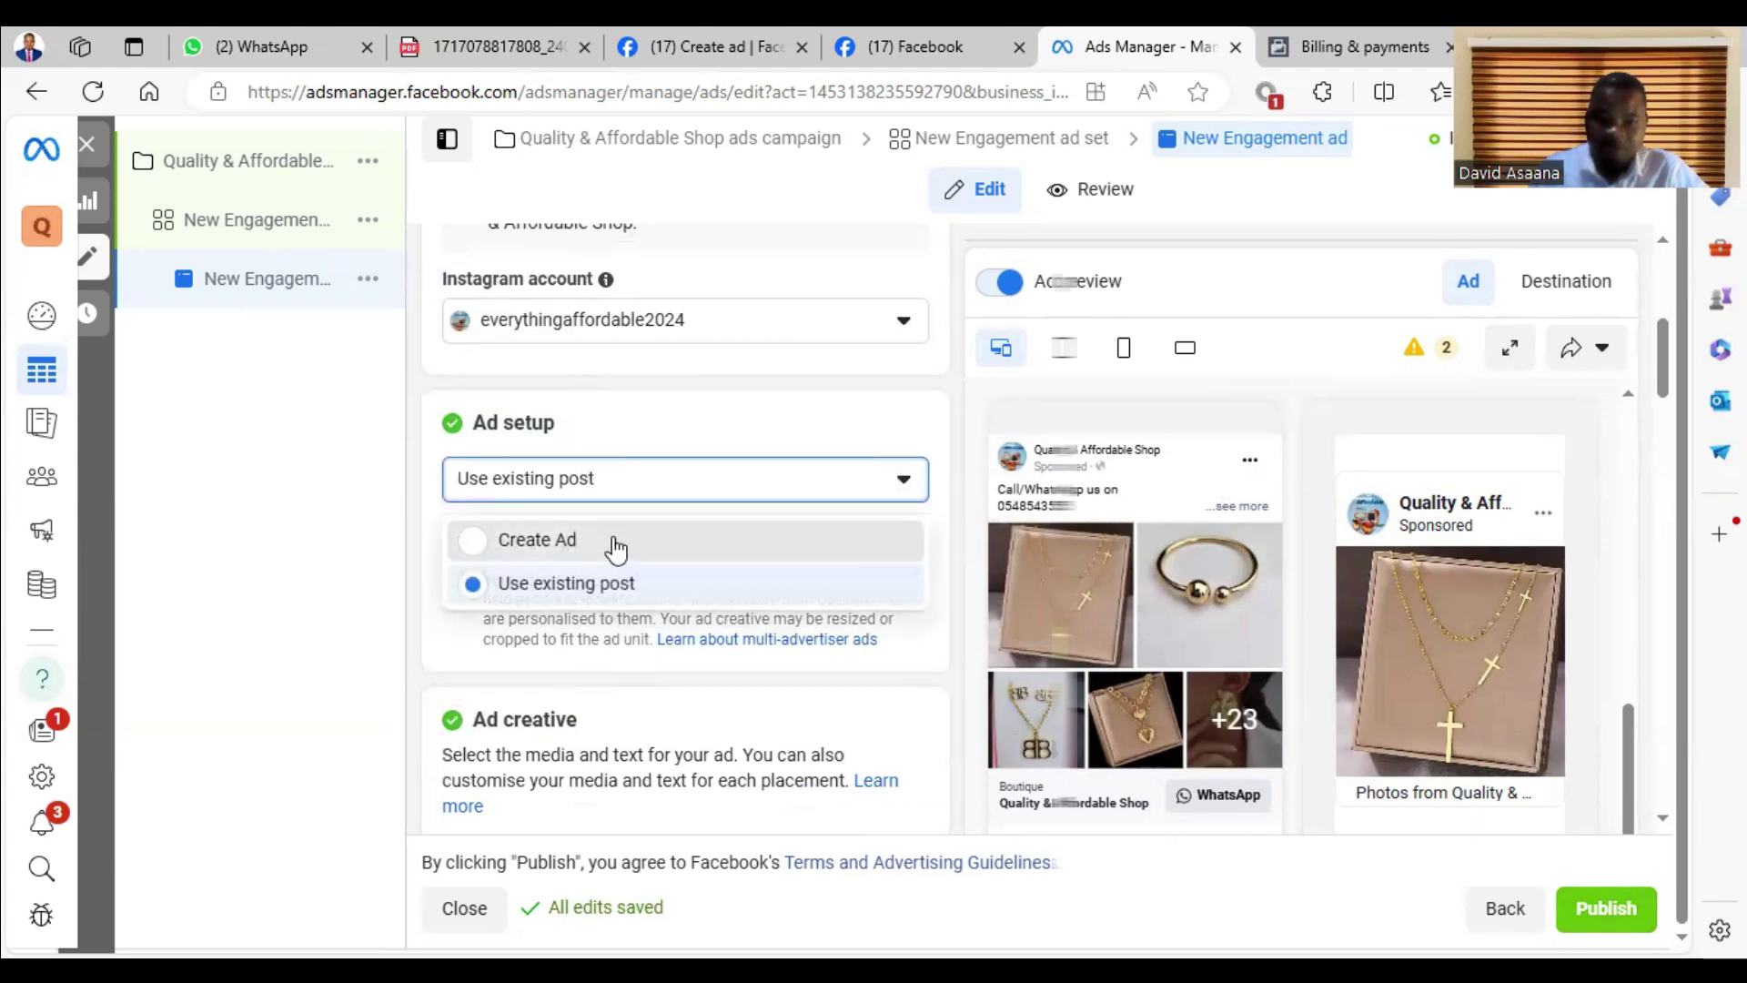
left_click(615, 545)
scroll(607, 546, "down", 2)
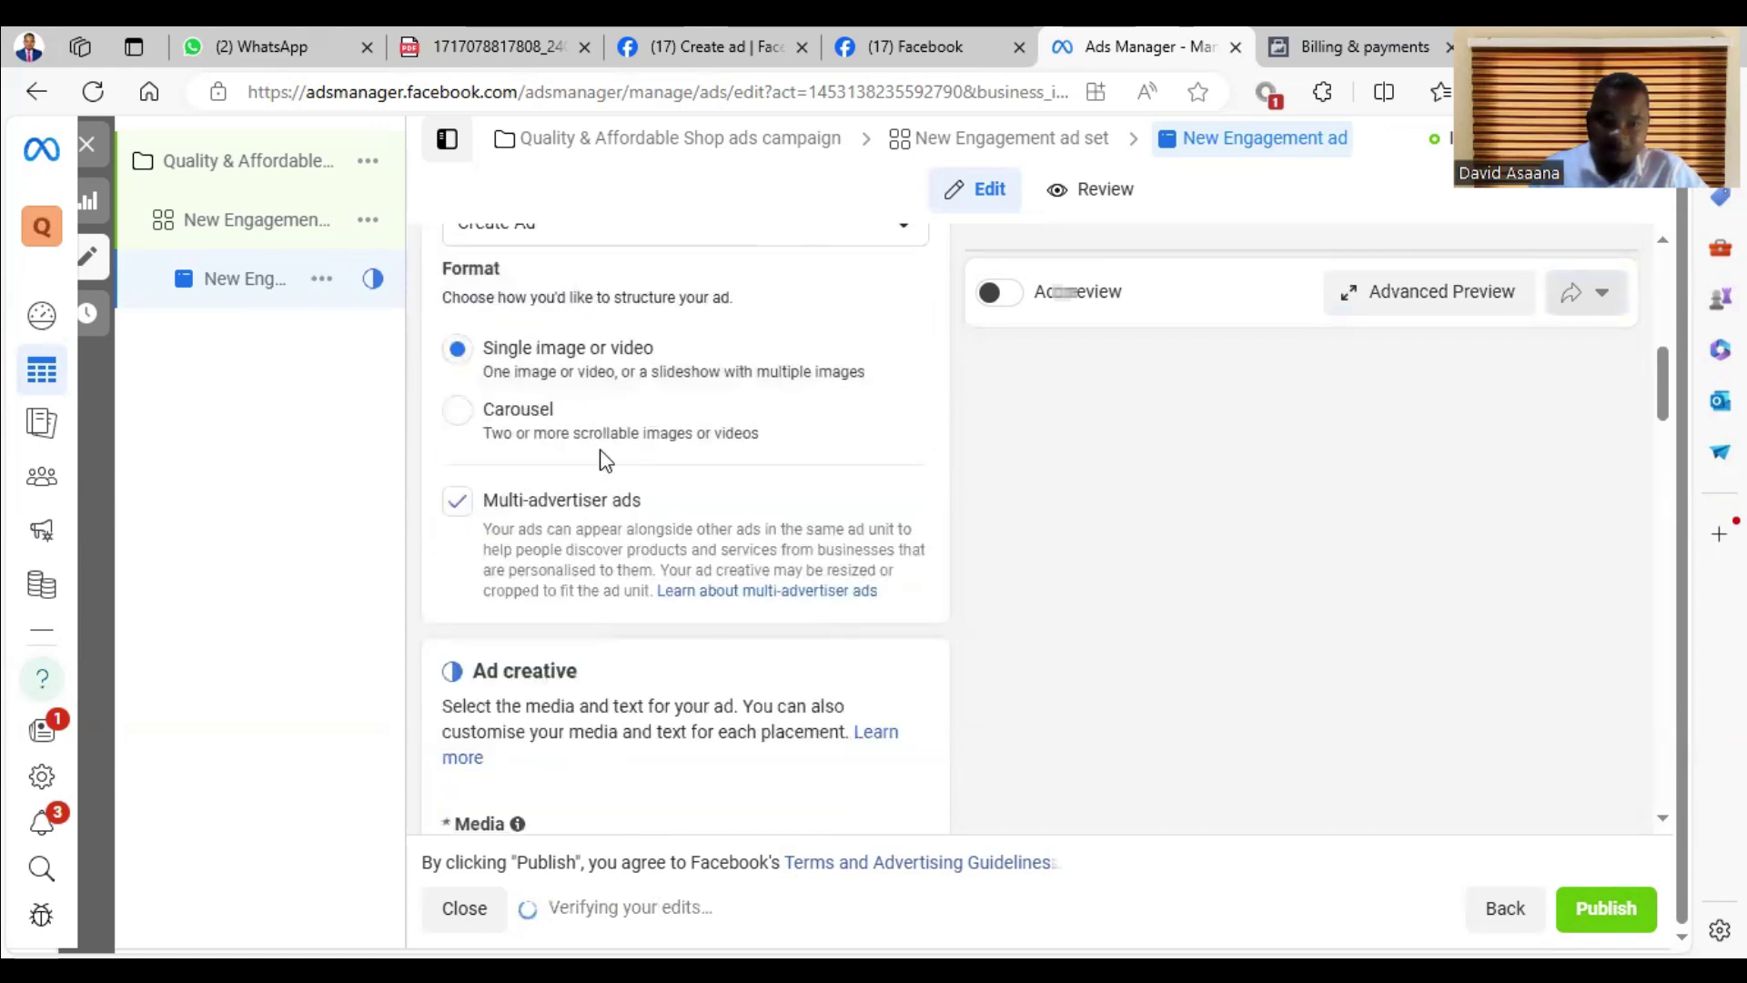
scroll(614, 479, "up", 1)
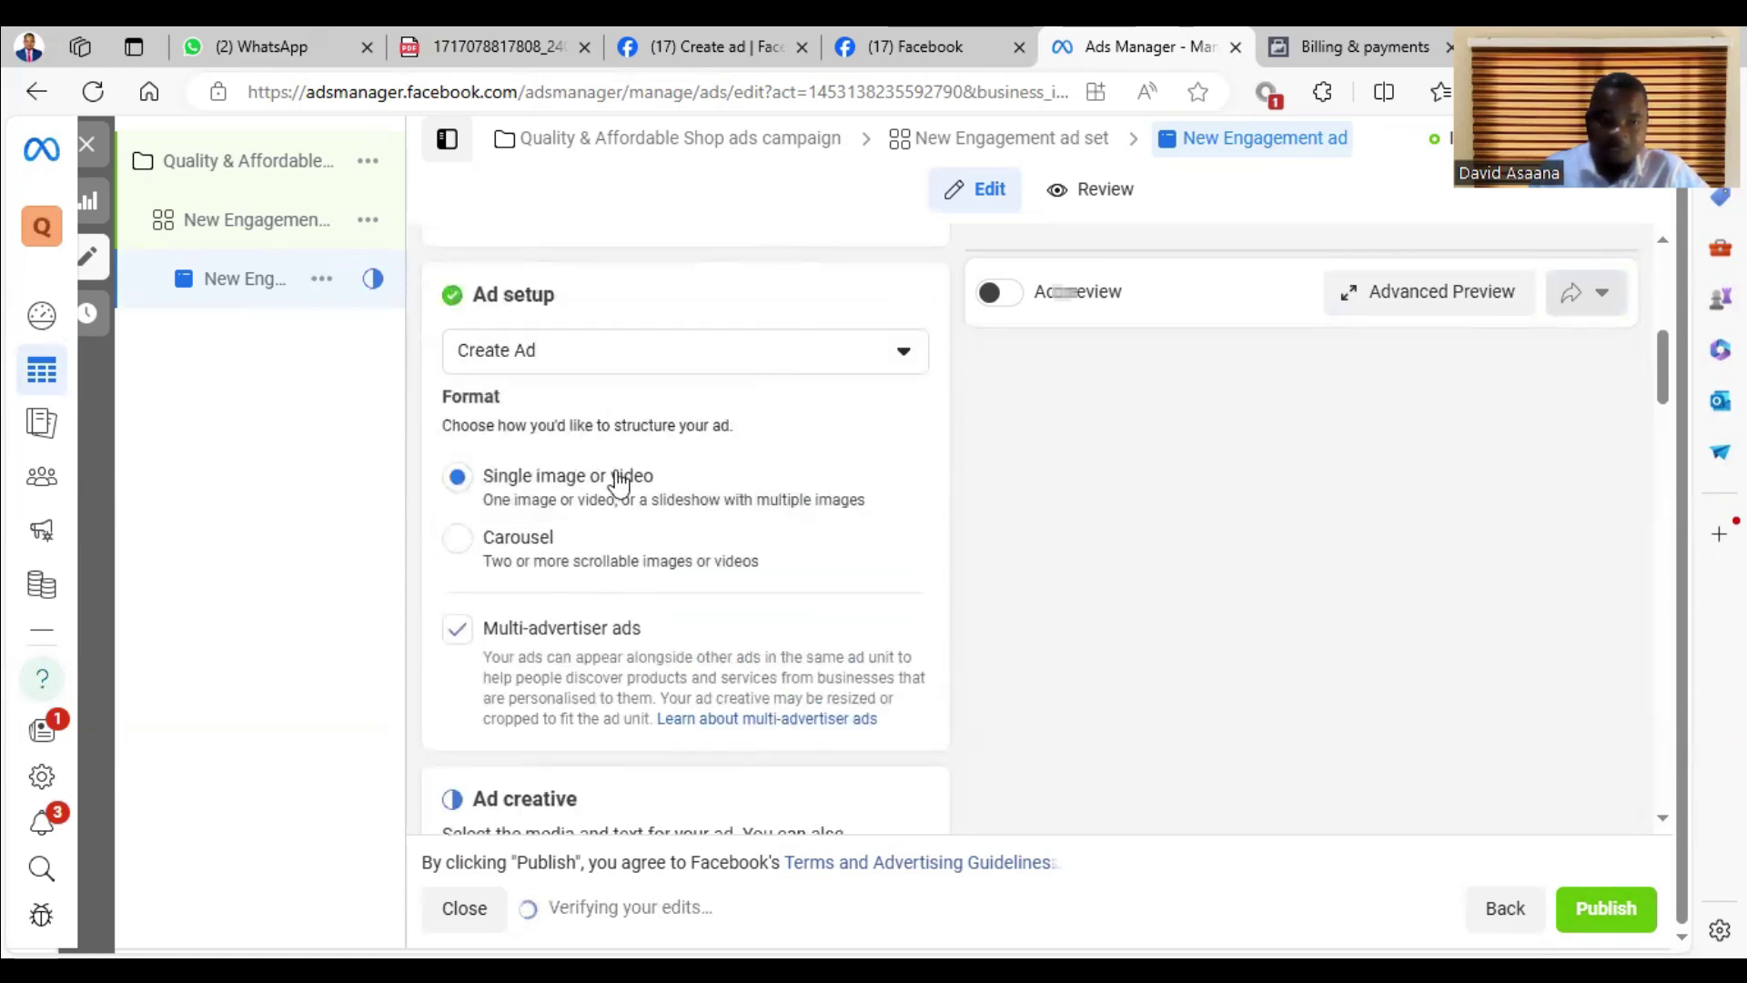
scroll(601, 546, "down", 2)
scroll(530, 655, "up", 2)
scroll(530, 546, "up", 2)
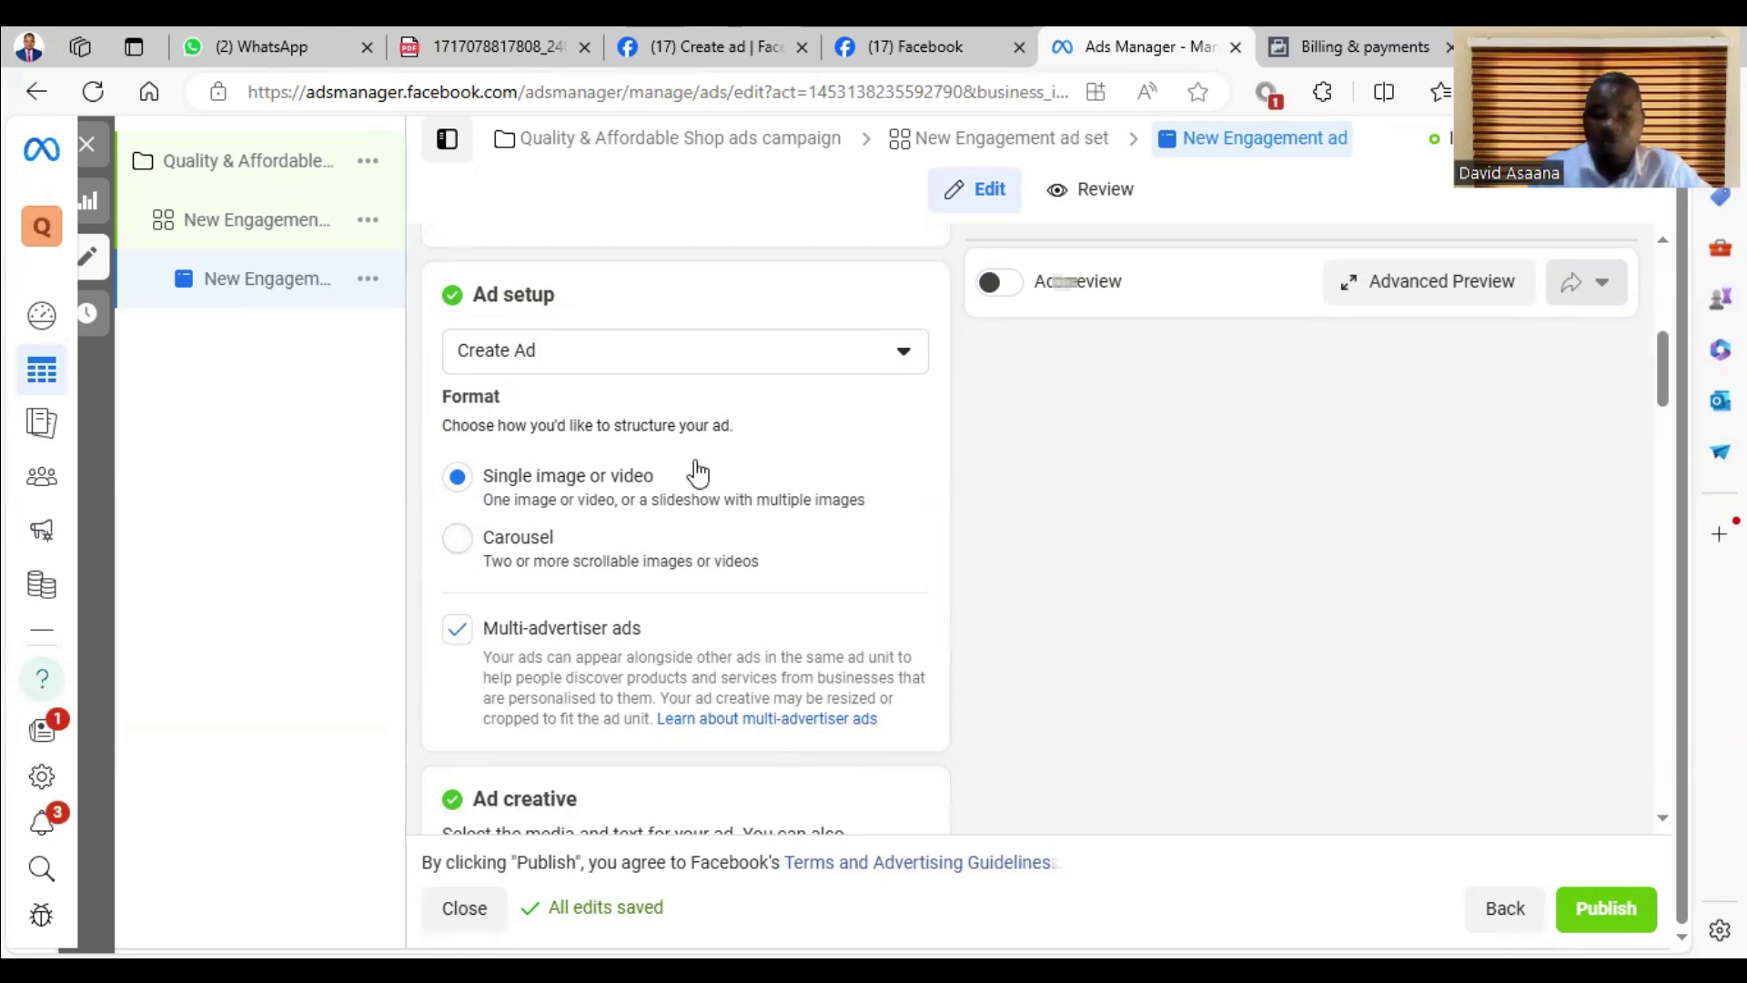
scroll(654, 633, "down", 4)
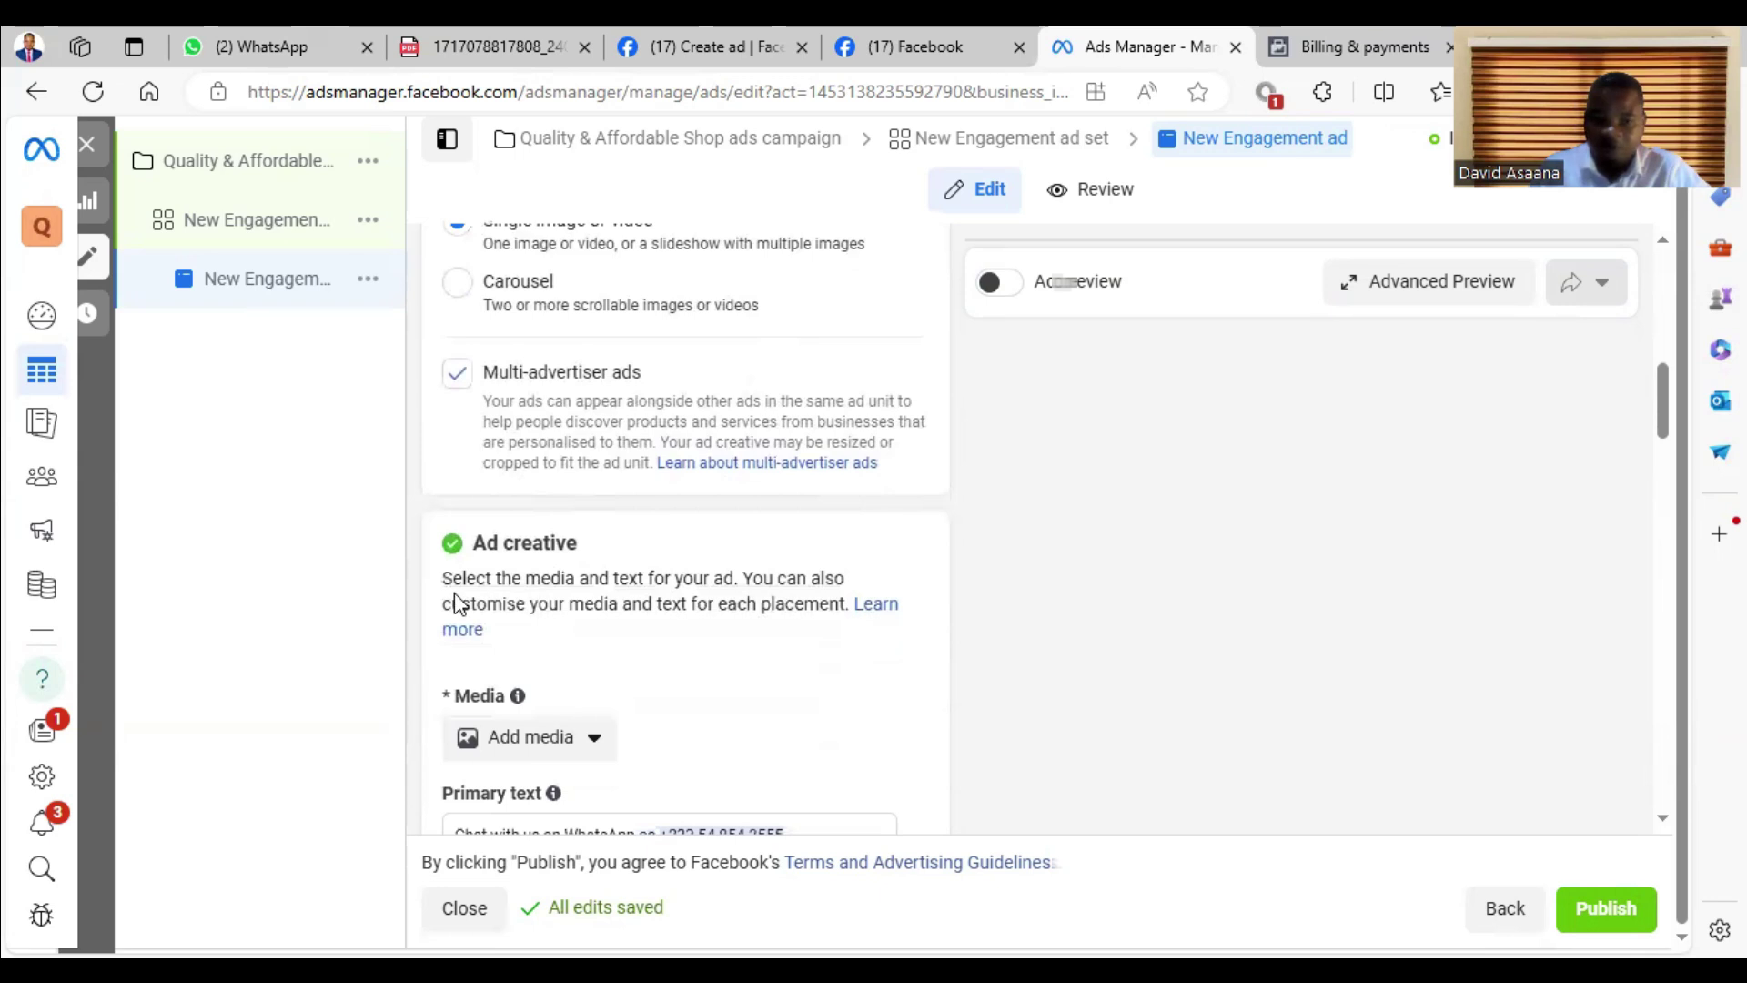
left_click(527, 737)
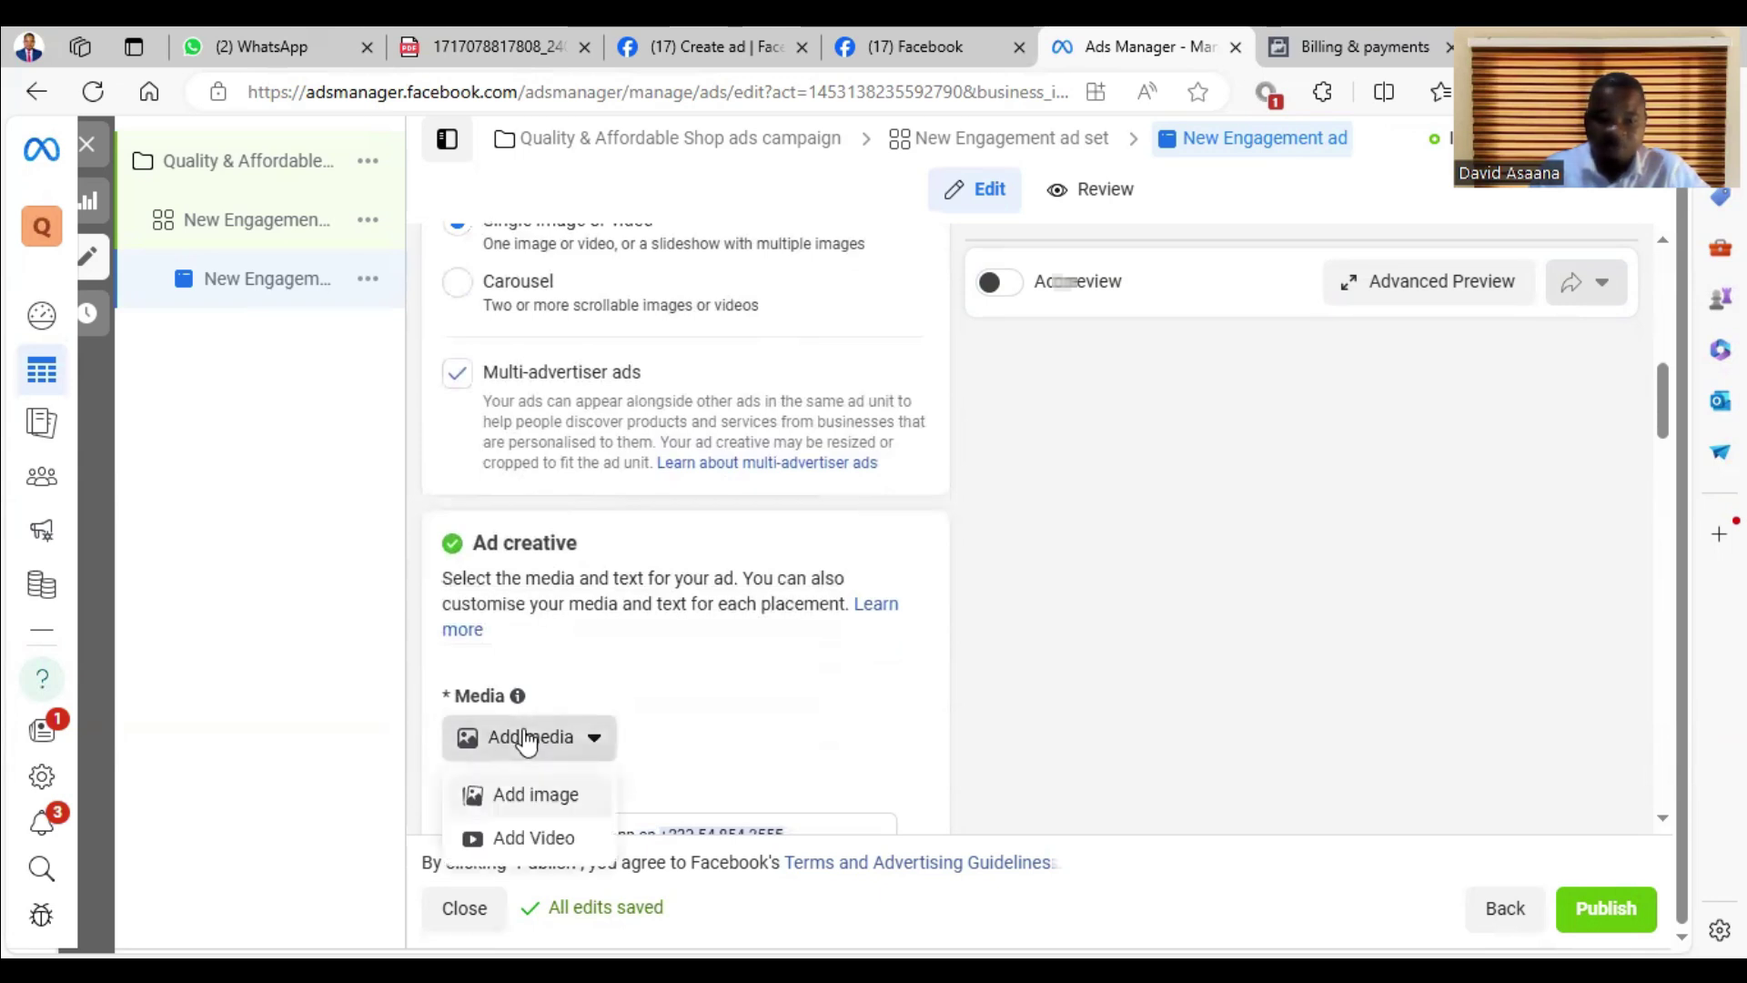
Add the gold bead necklace account image as media, accepting crop and optimisation defaults
left_click(535, 795)
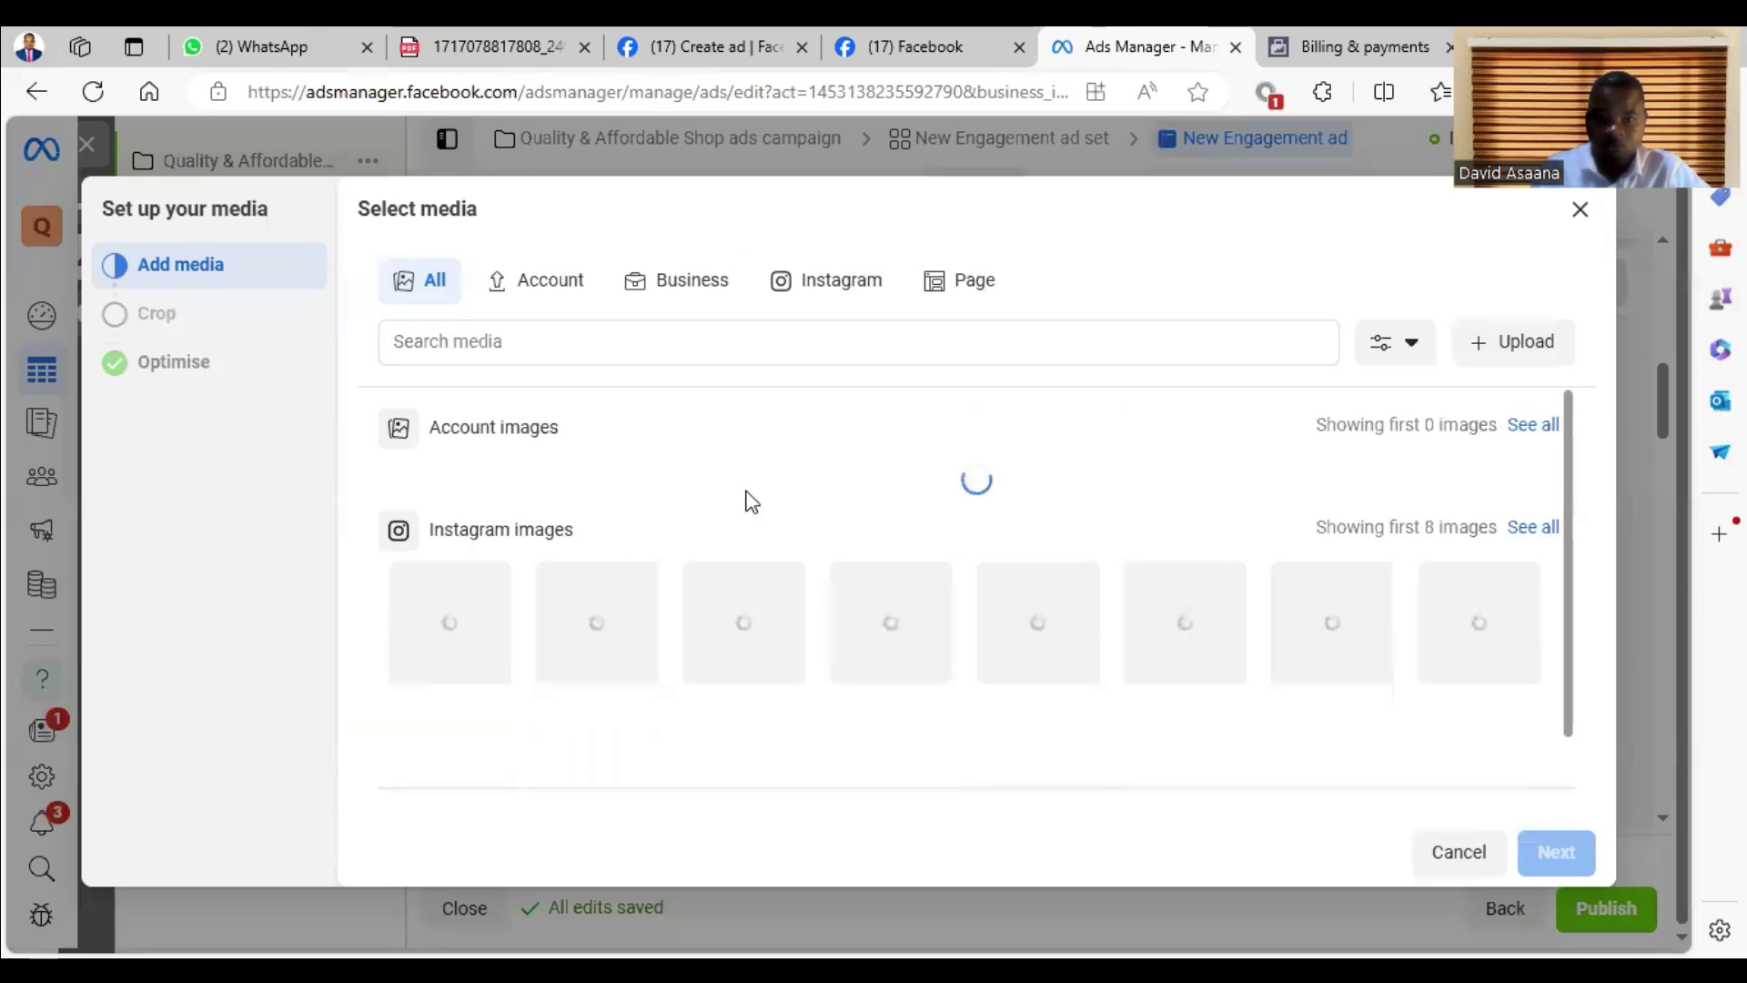
left_click(464, 526)
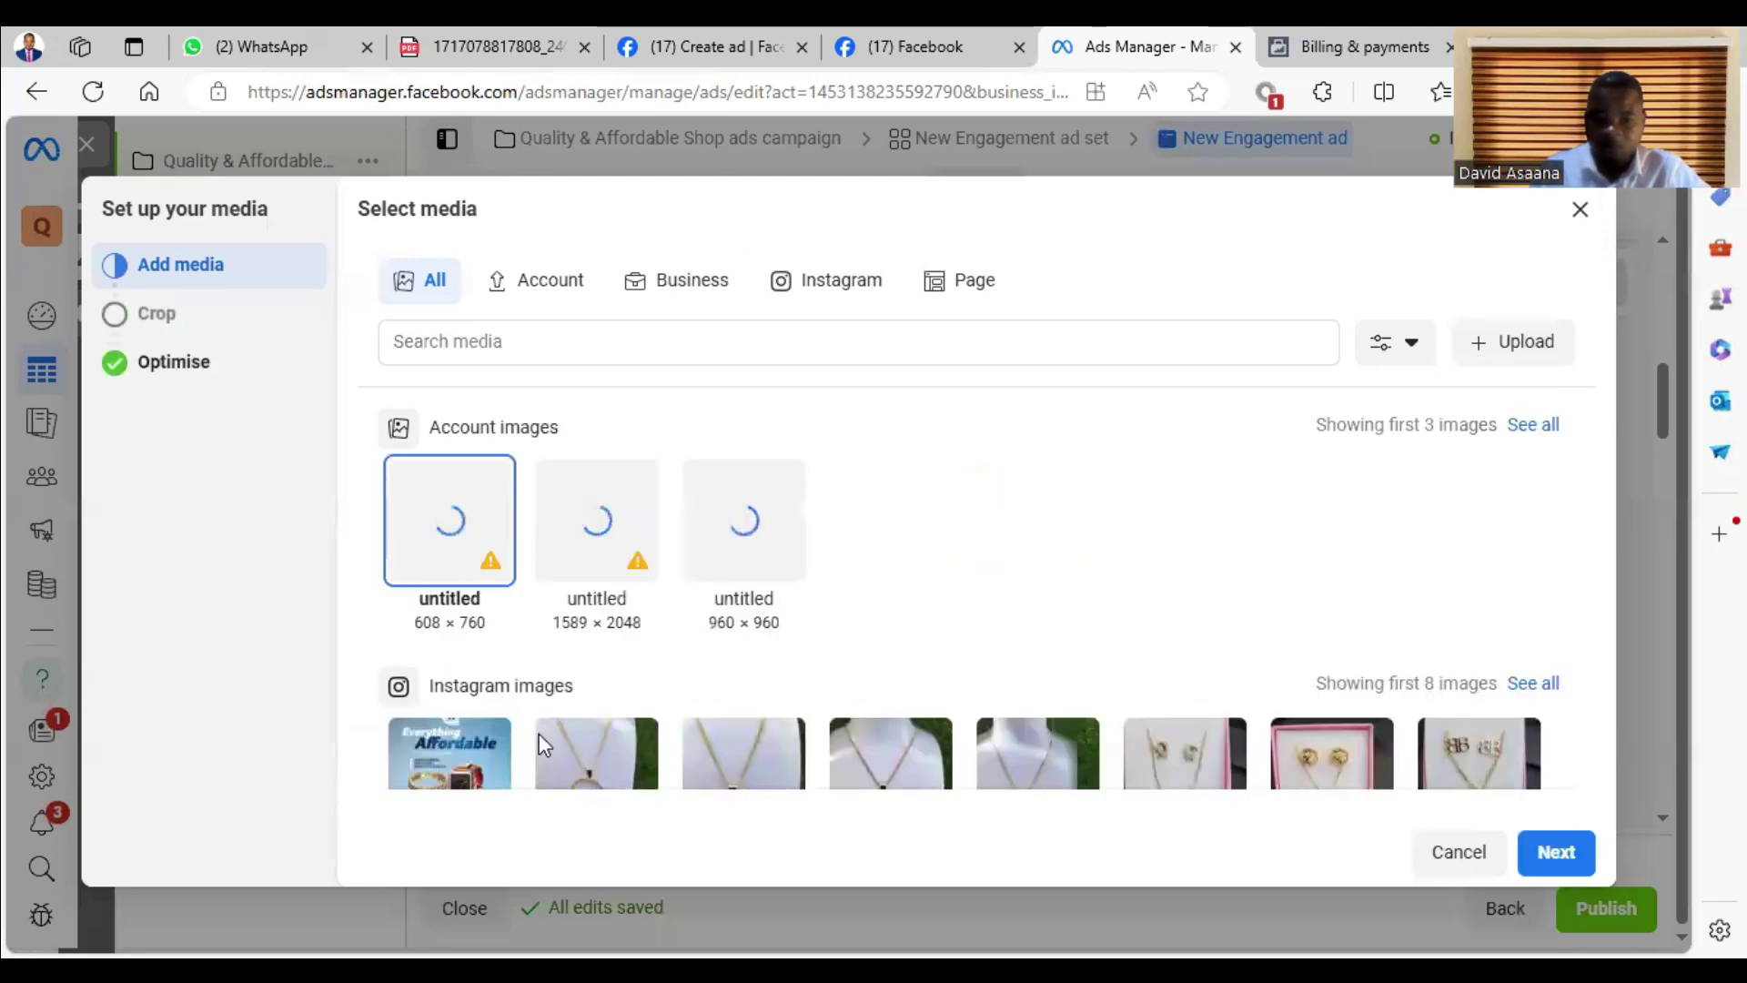
left_click(472, 764)
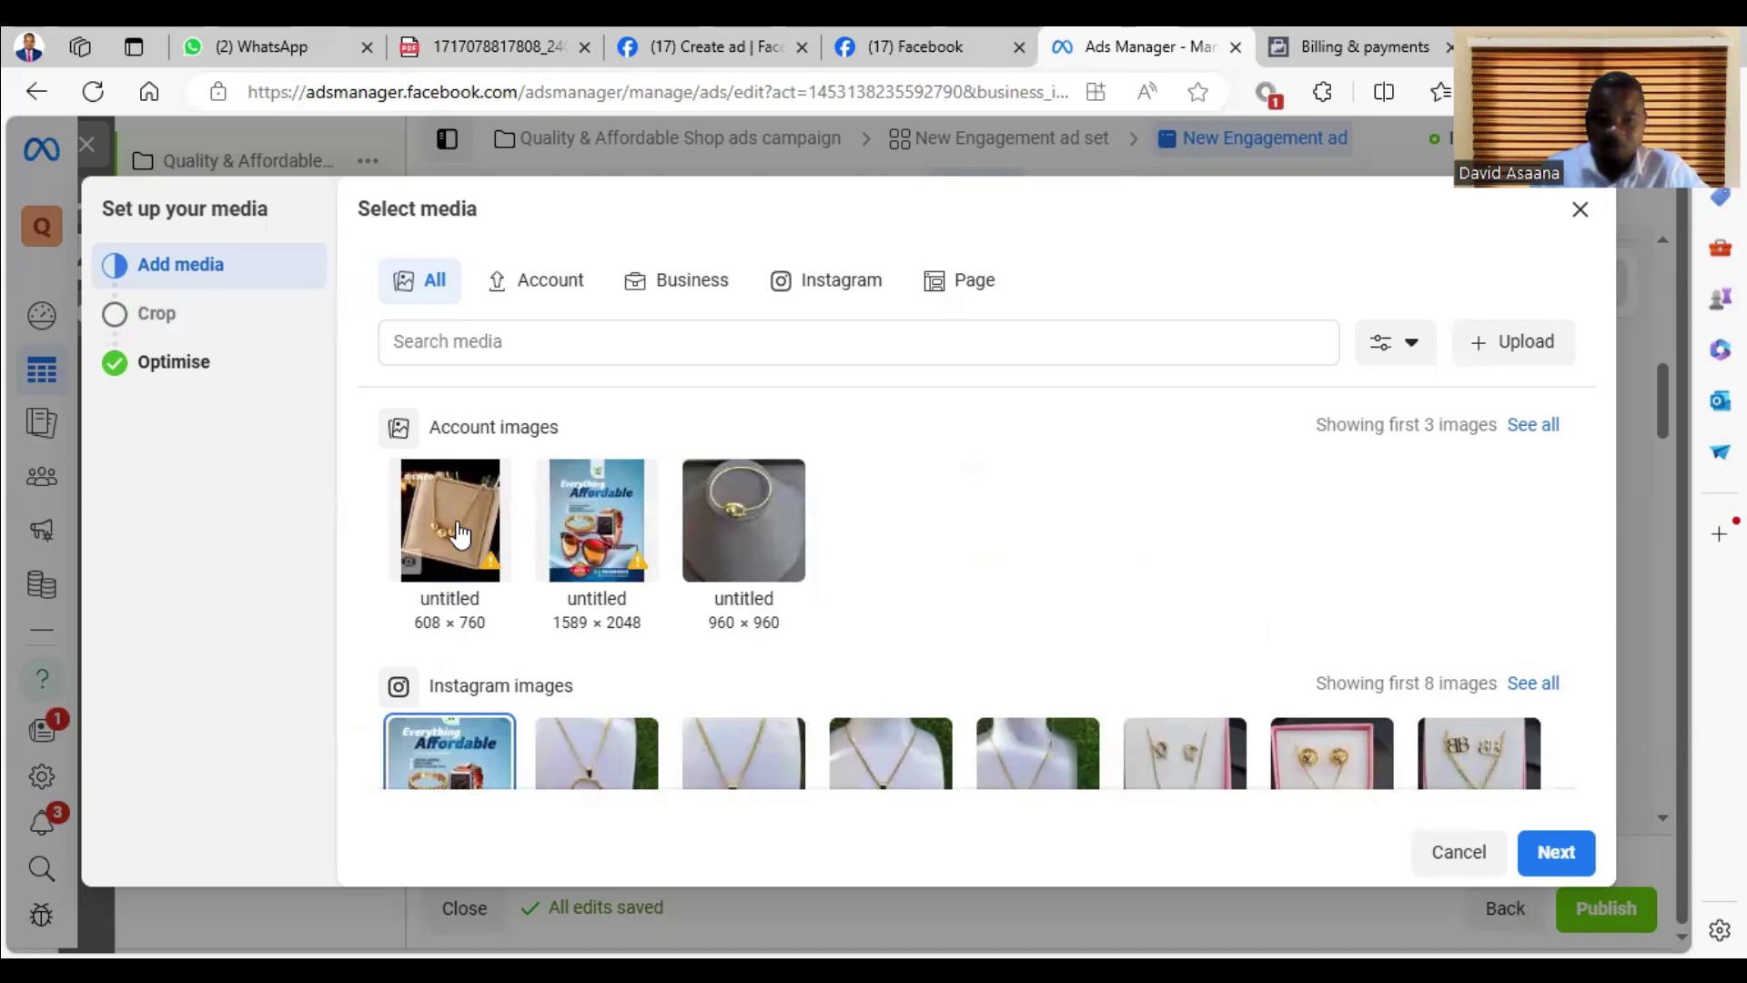
left_click(448, 546)
left_click(1556, 851)
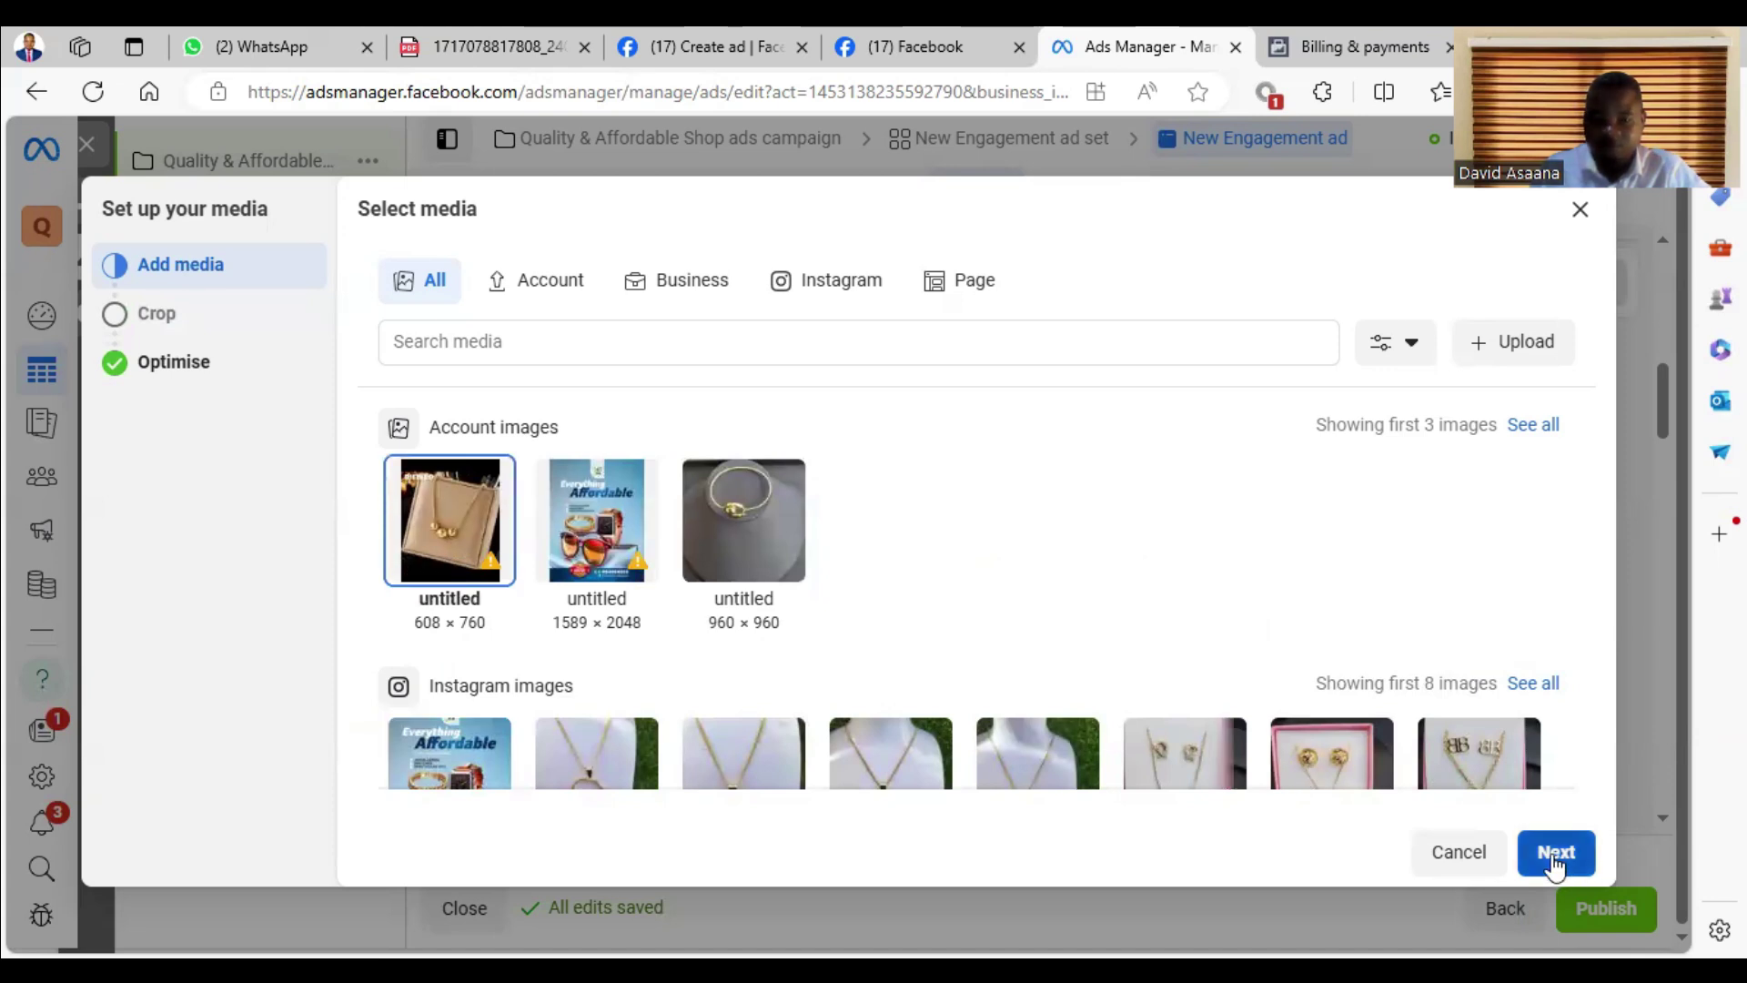
left_click(1556, 852)
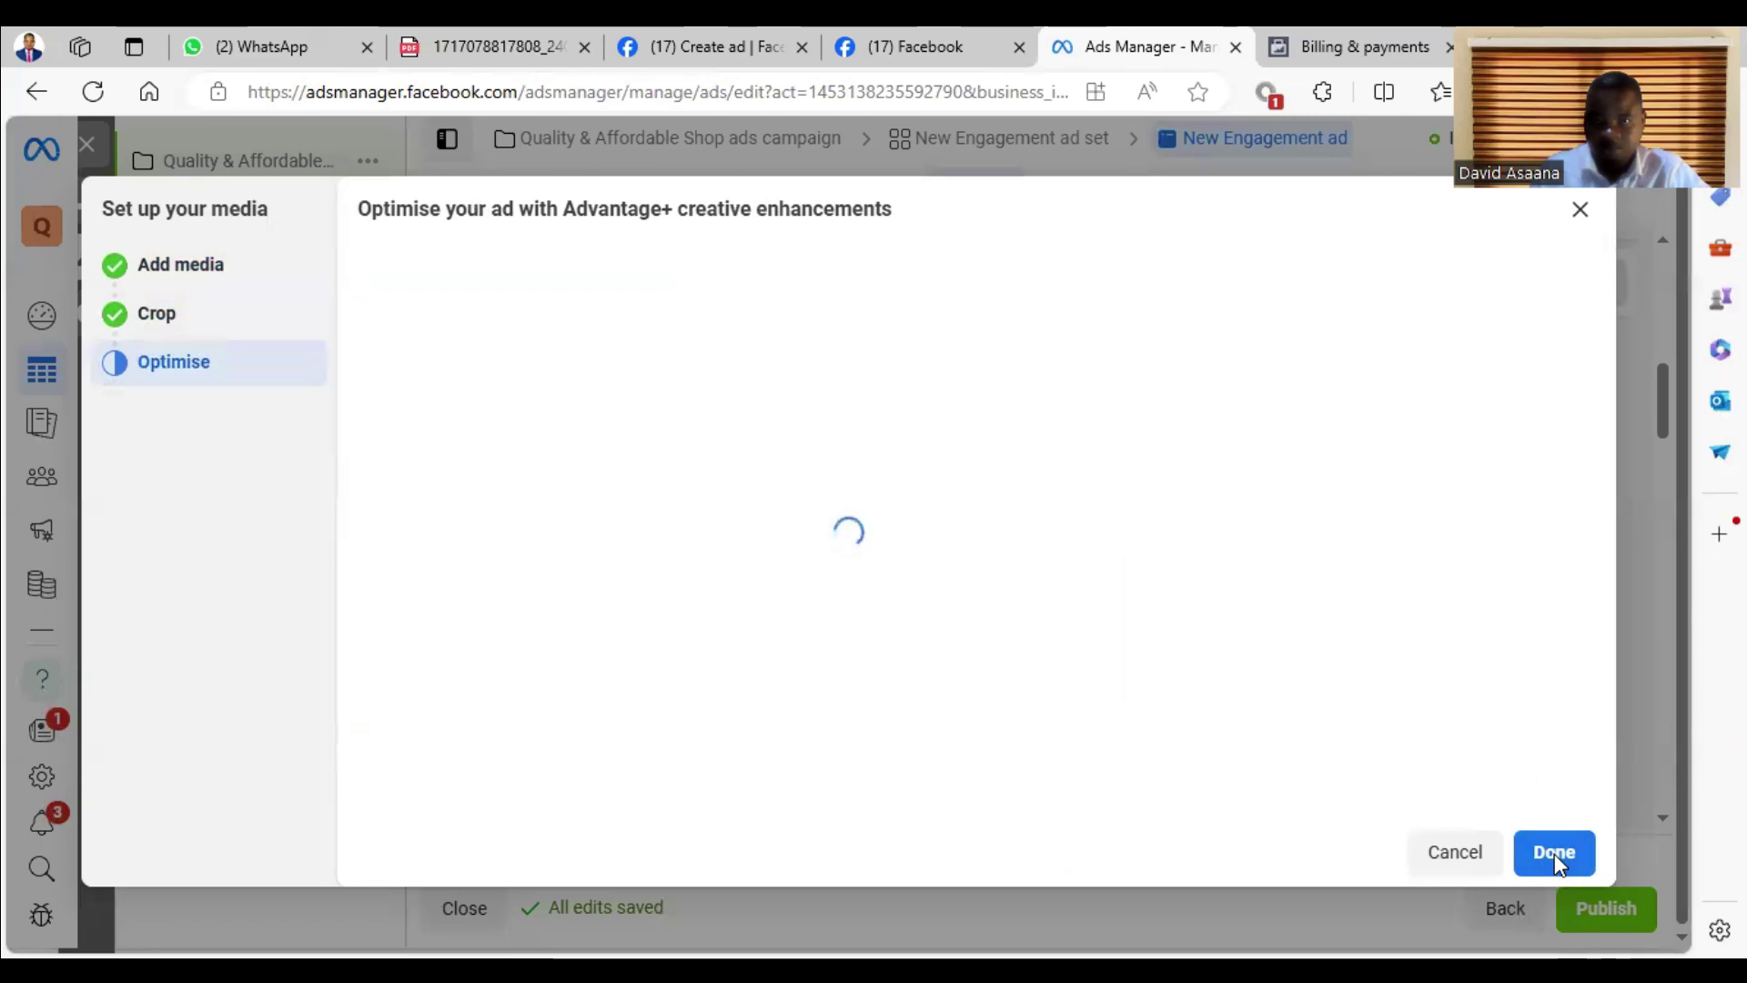
scroll(956, 546, "down", 3)
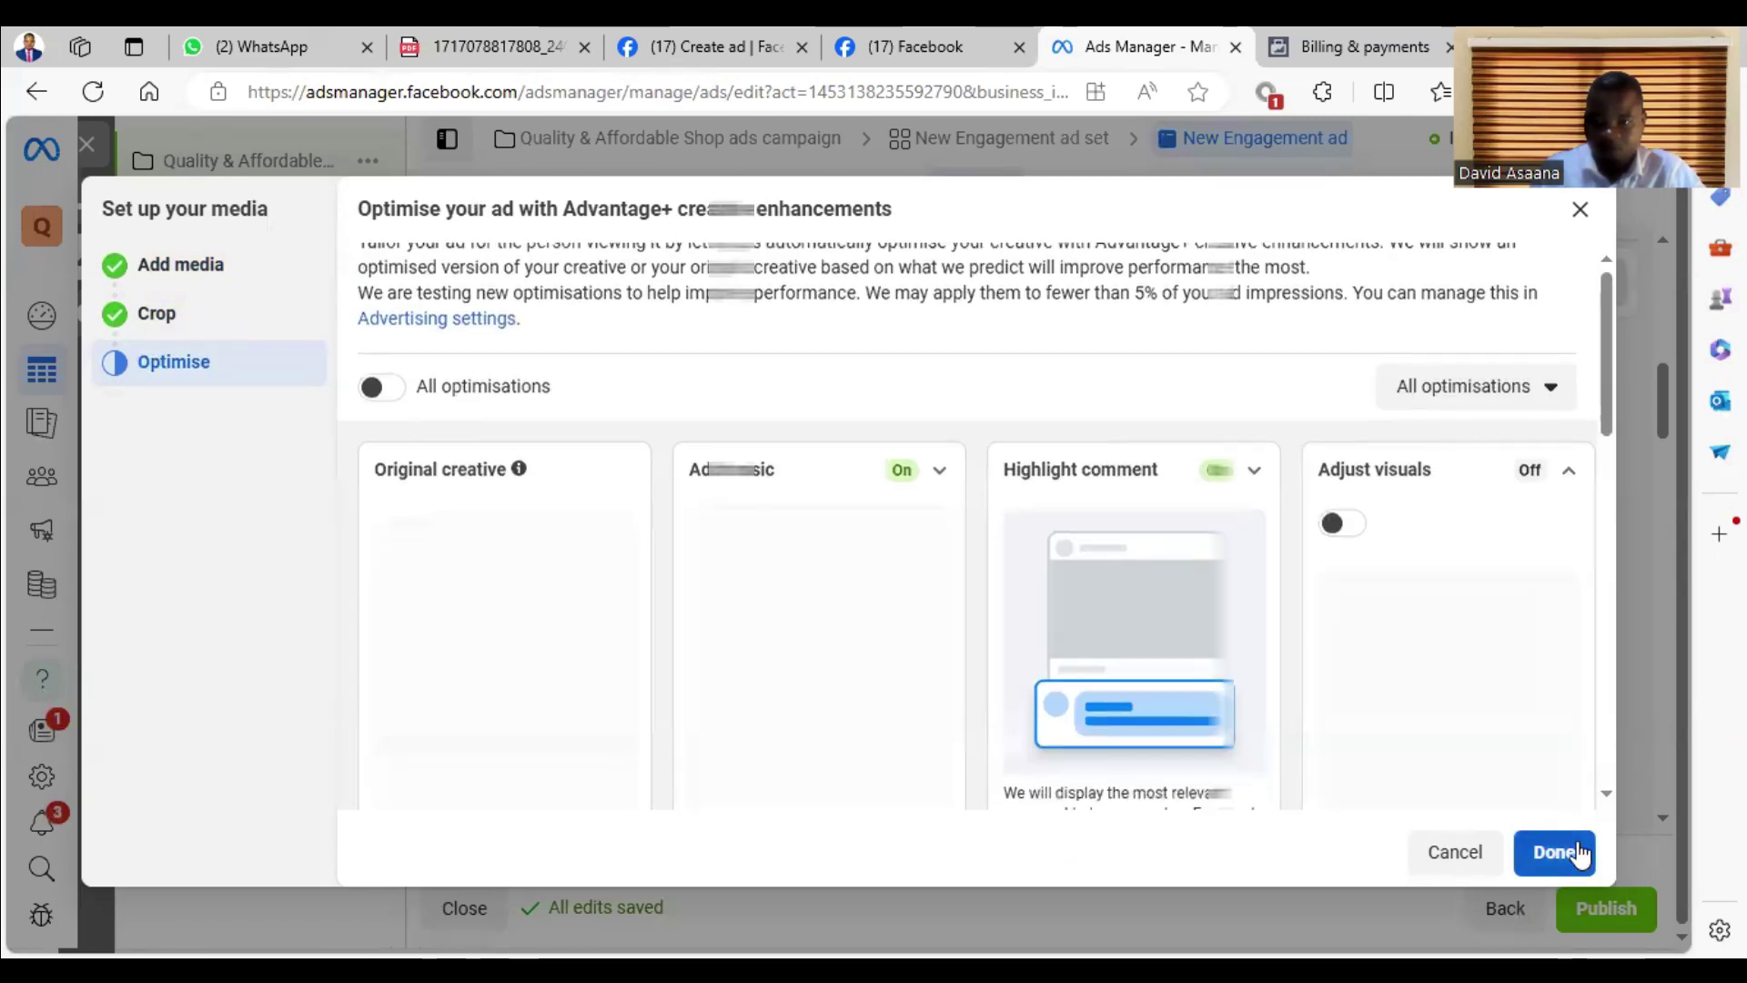
left_click(1555, 852)
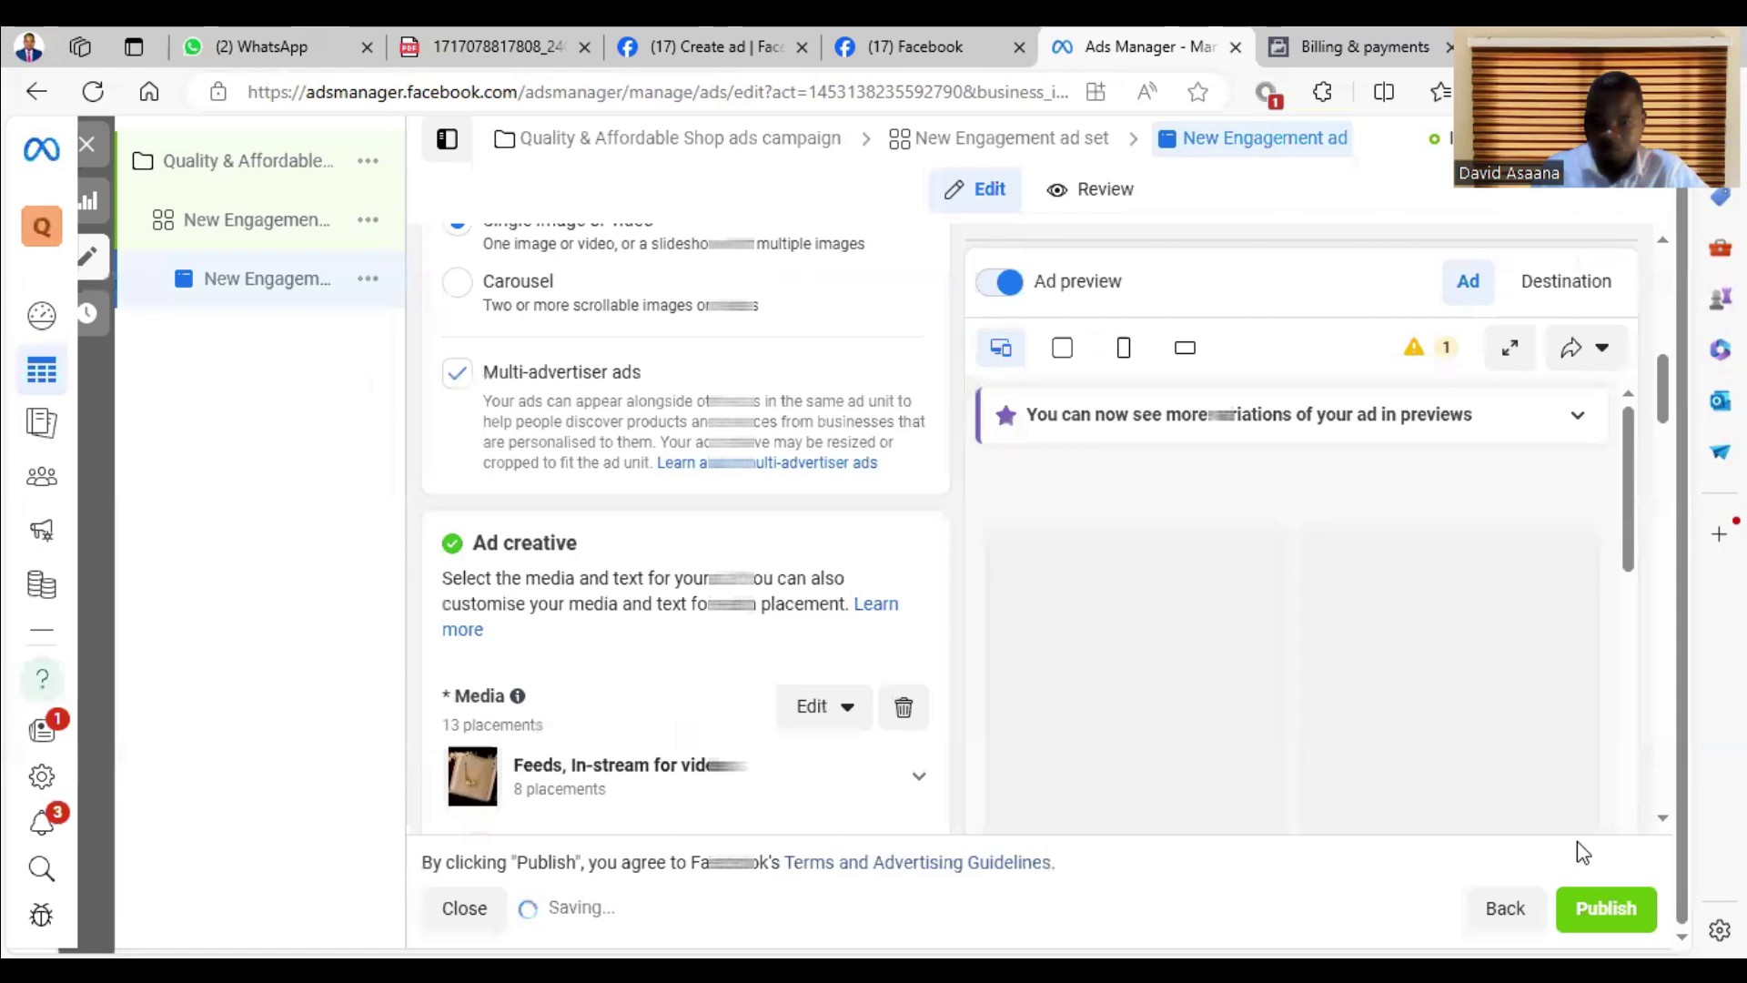
scroll(874, 583, "down", 3)
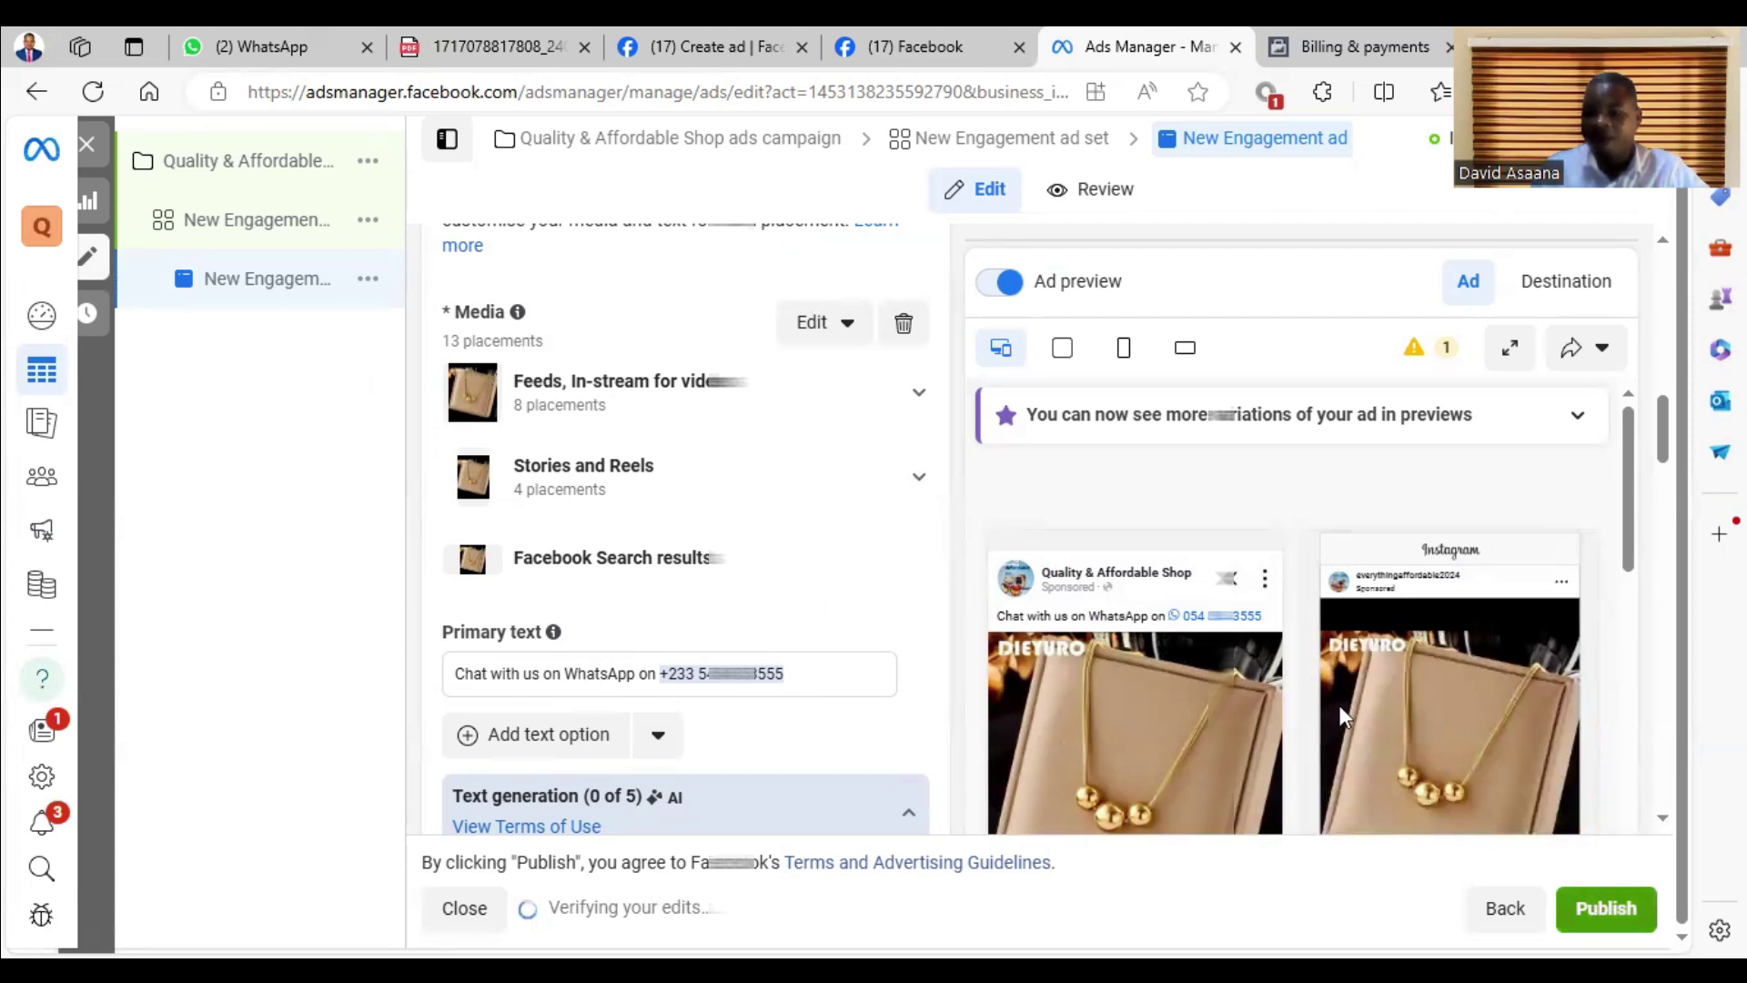
scroll(1180, 585, "down", 2)
scroll(1142, 496, "up", 2)
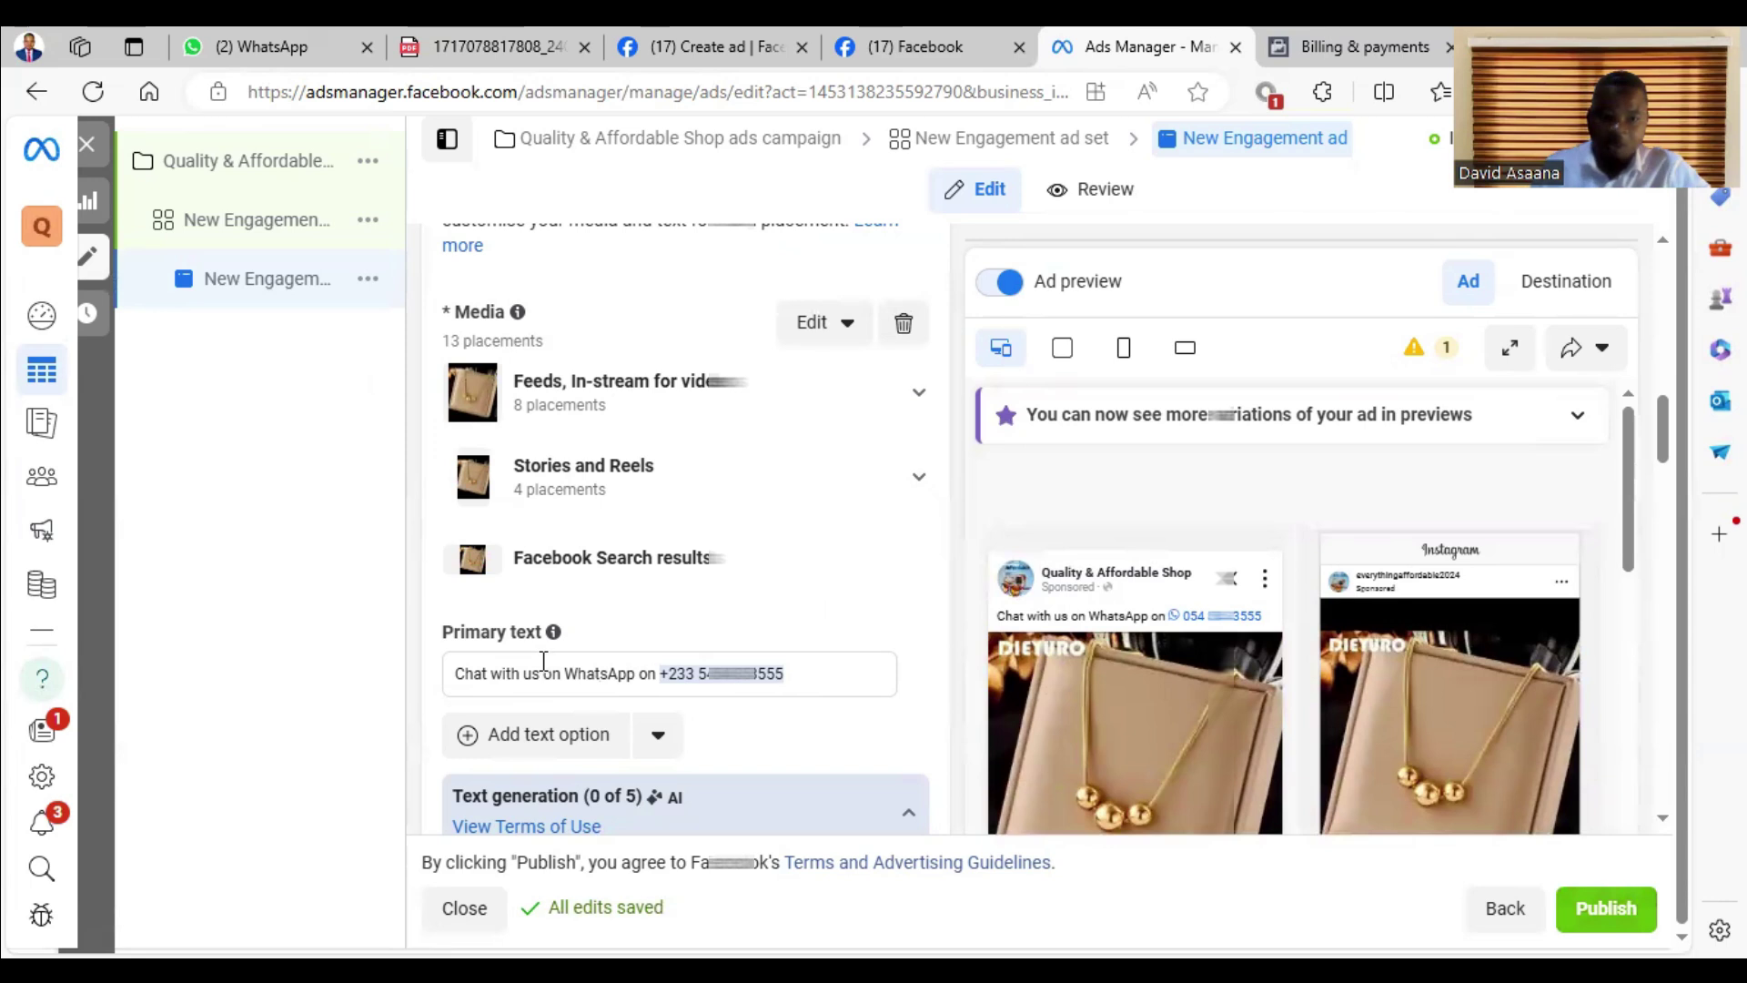
scroll(576, 632, "up", 3)
scroll(620, 516, "up", 2)
scroll(621, 517, "down", 8)
scroll(619, 517, "down", 1)
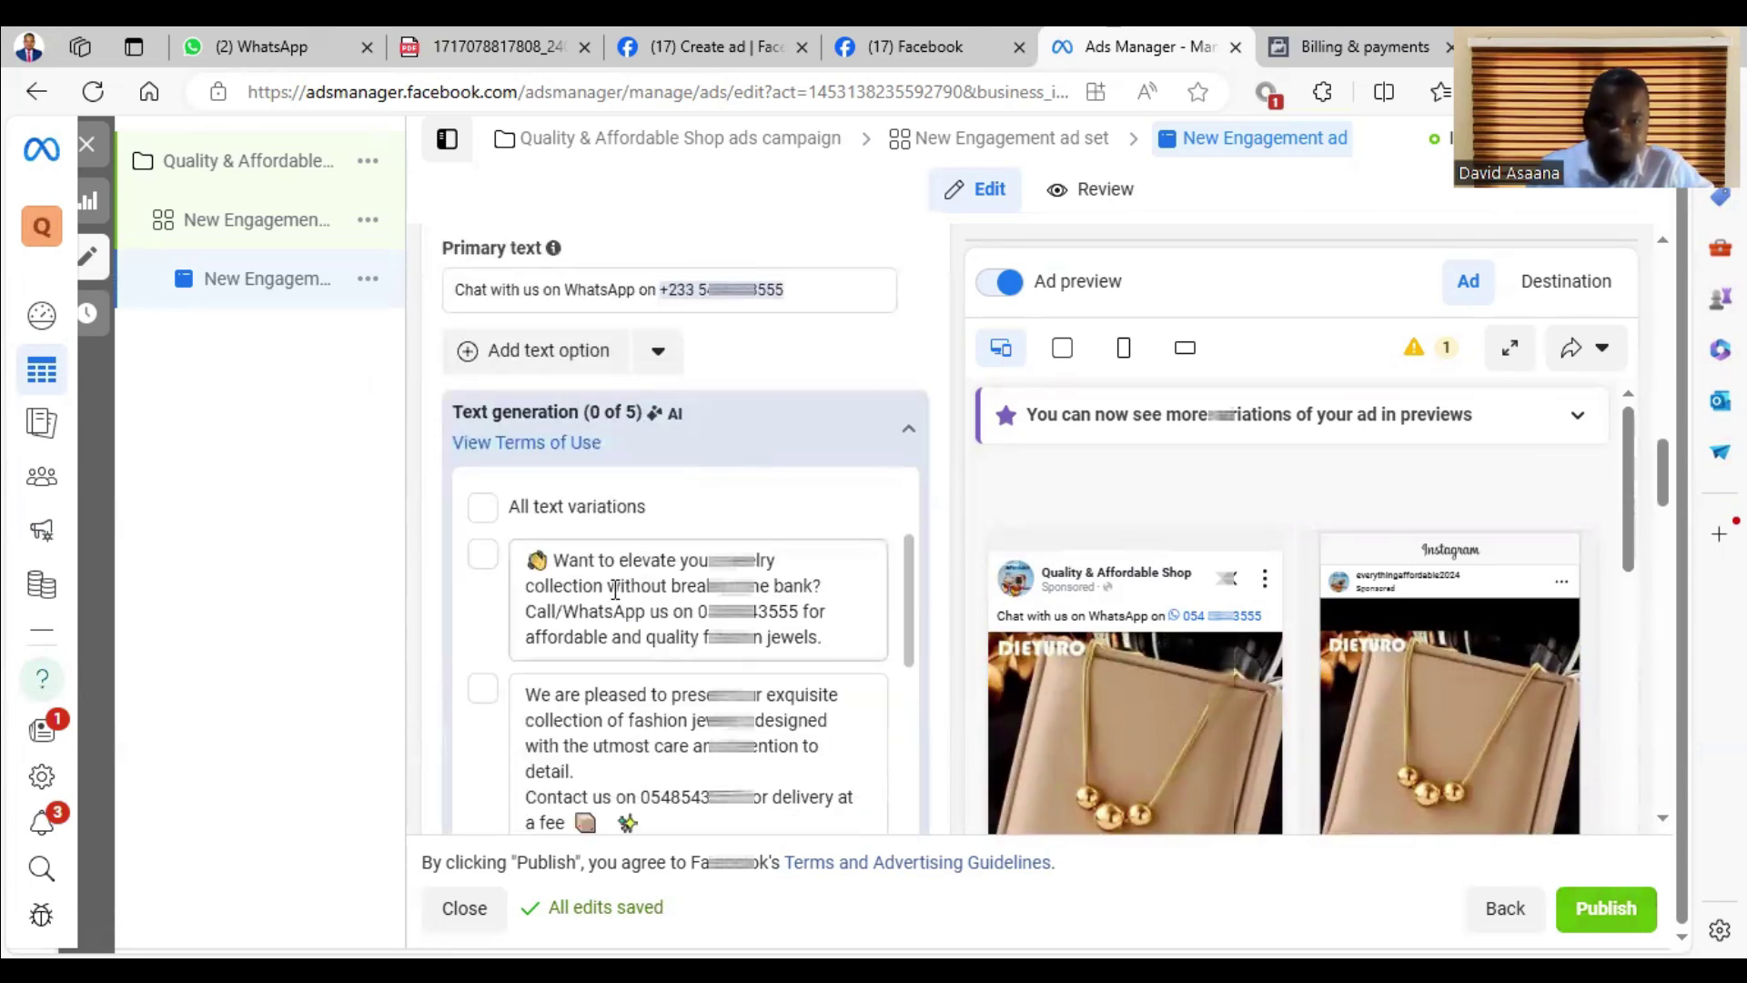
scroll(669, 539, "up", 5)
scroll(614, 534, "up", 3)
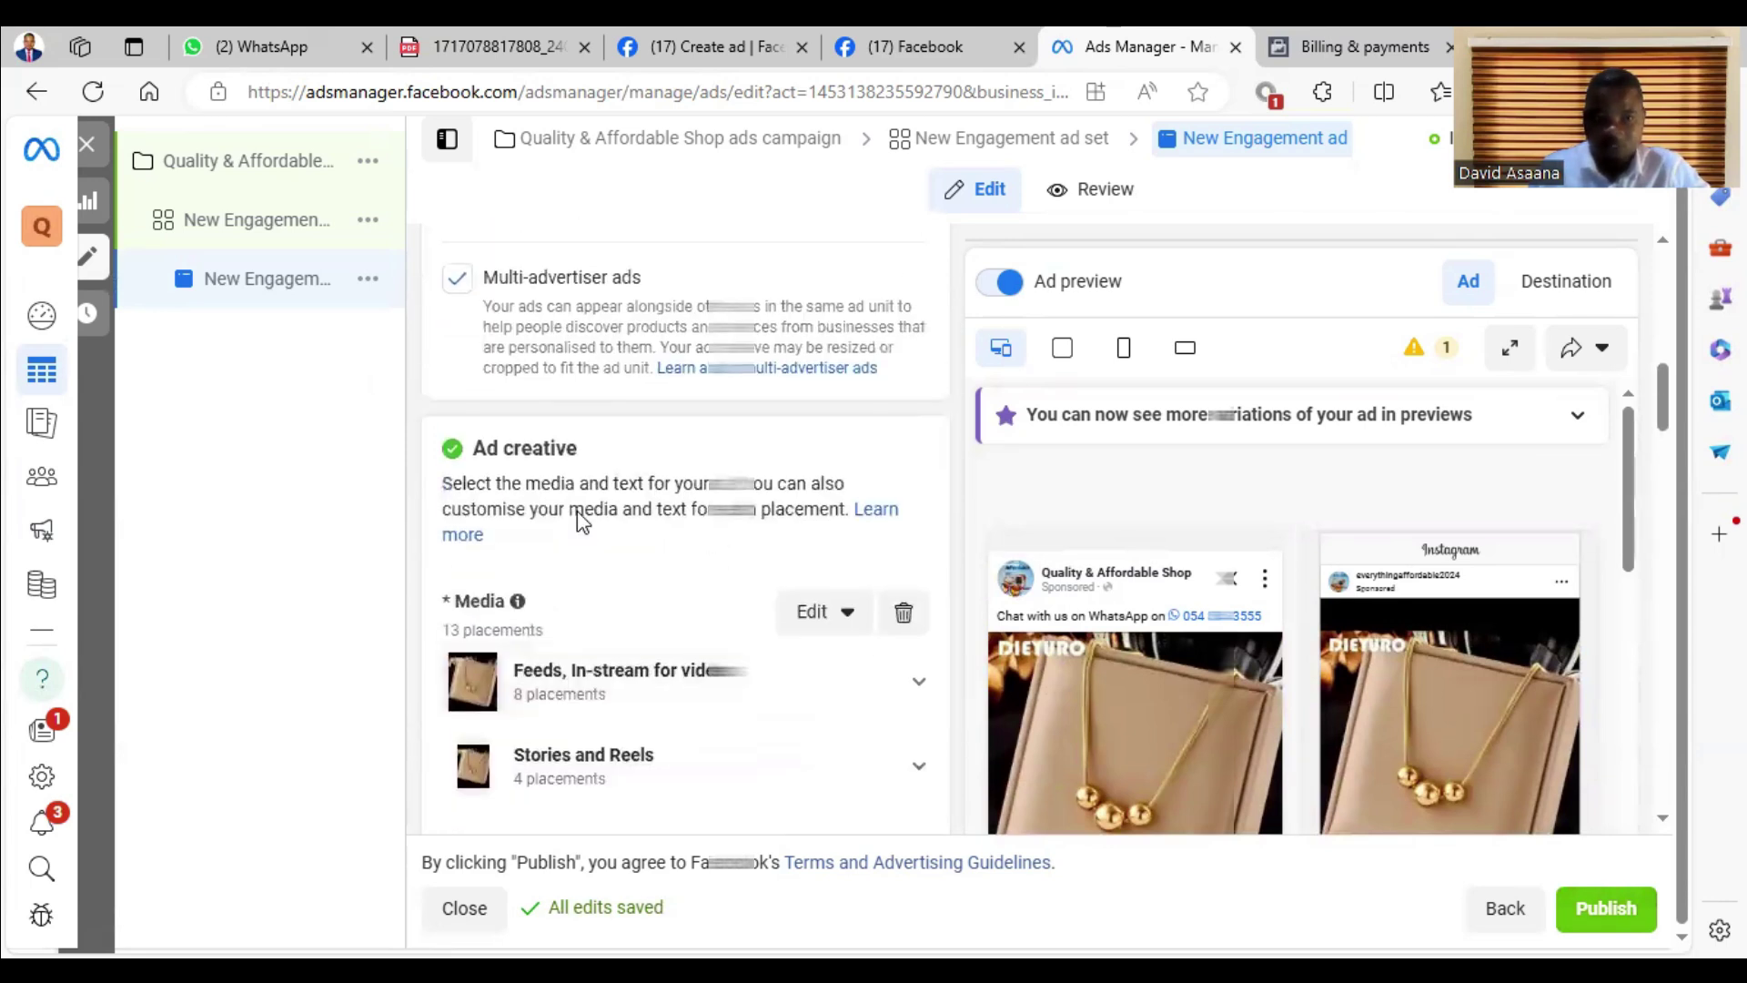
scroll(606, 535, "up", 4)
scroll(607, 541, "up", 3)
scroll(607, 540, "down", 2)
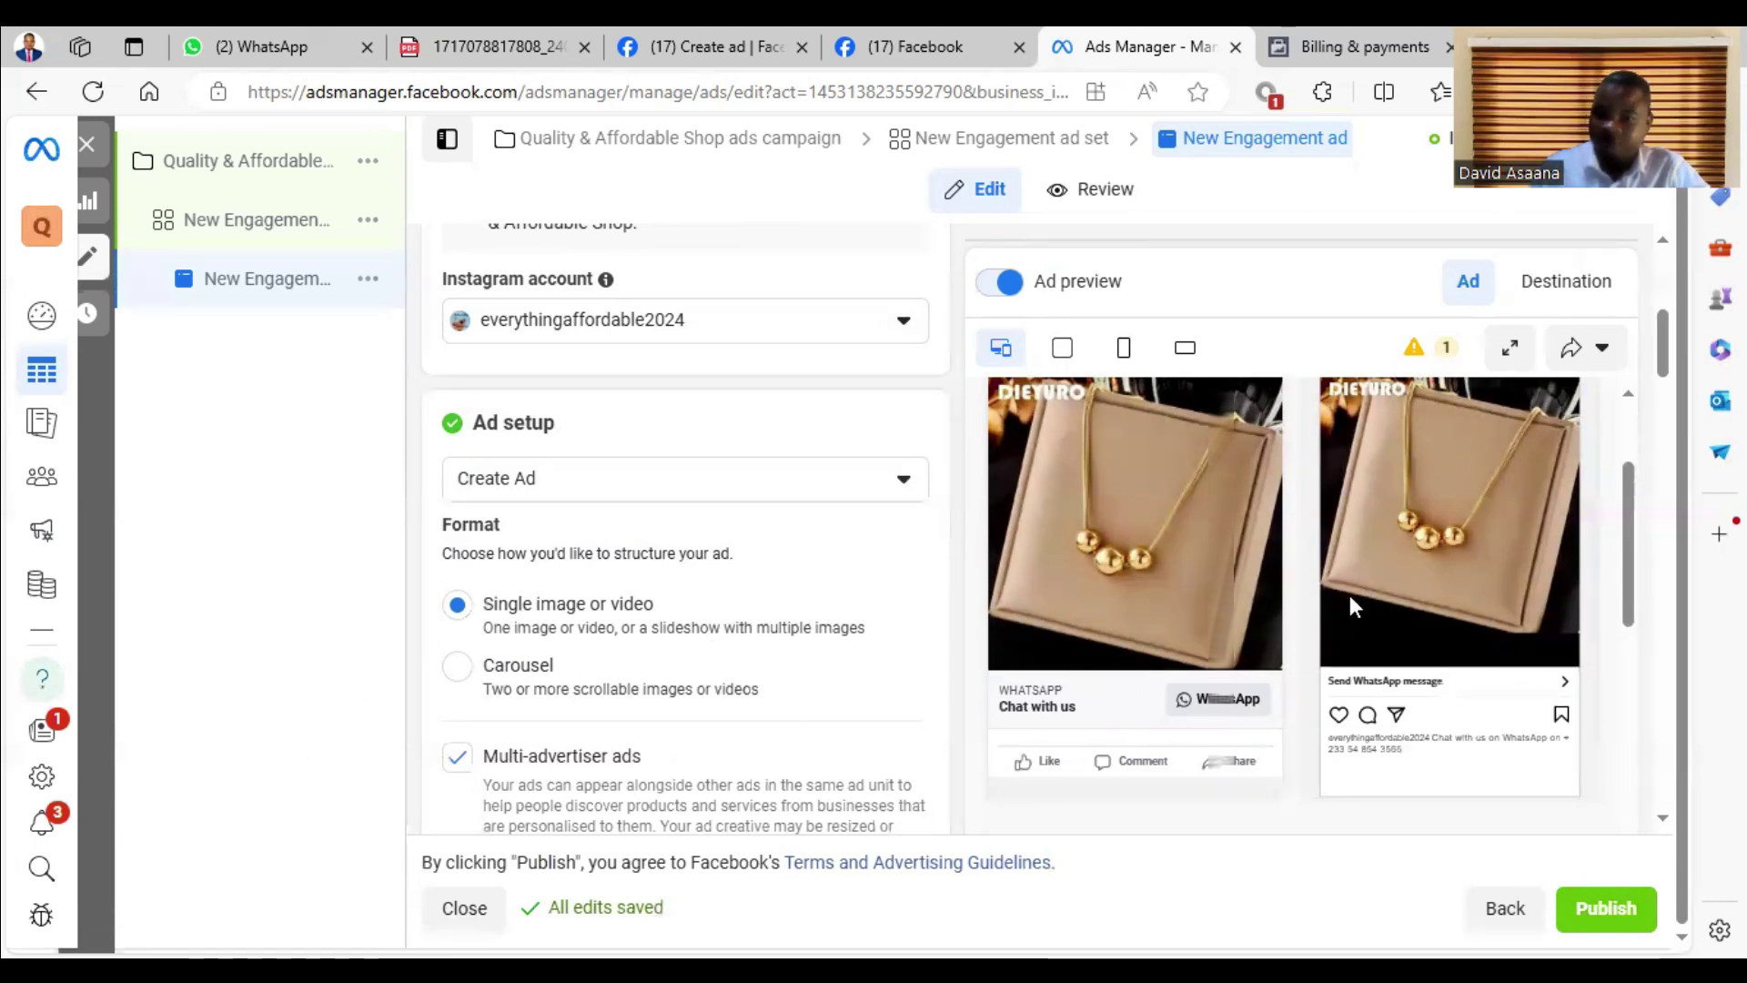
scroll(1349, 596, "up", 5)
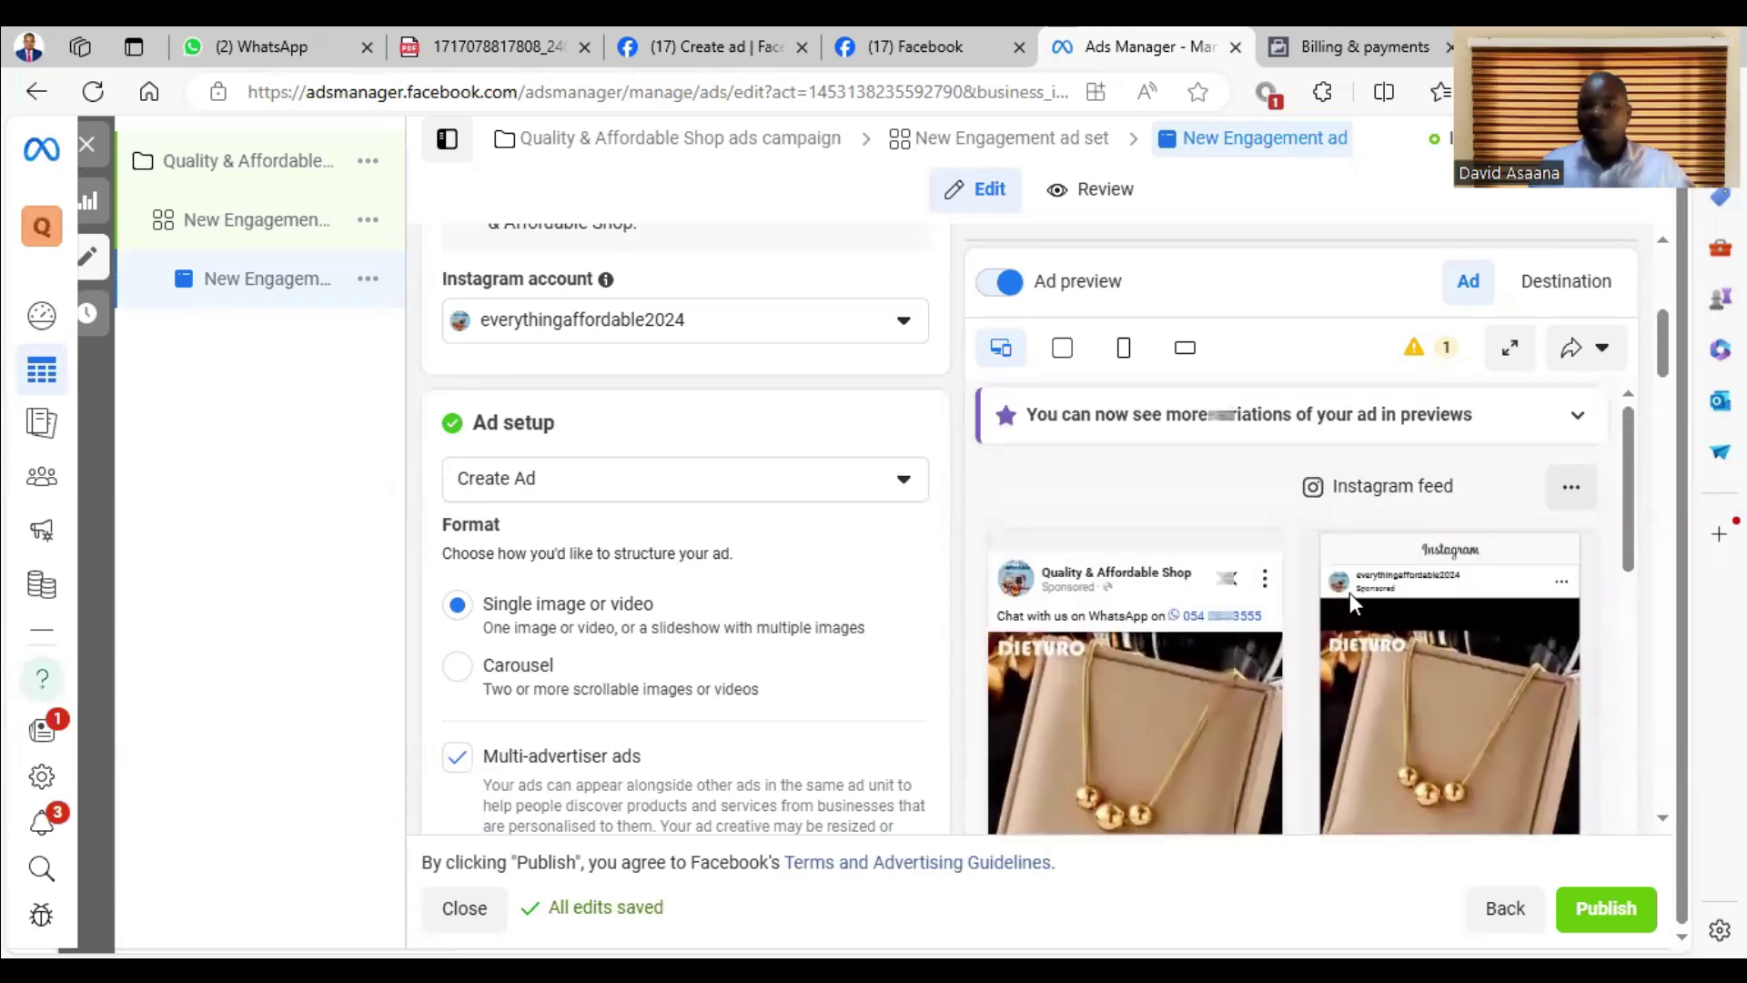